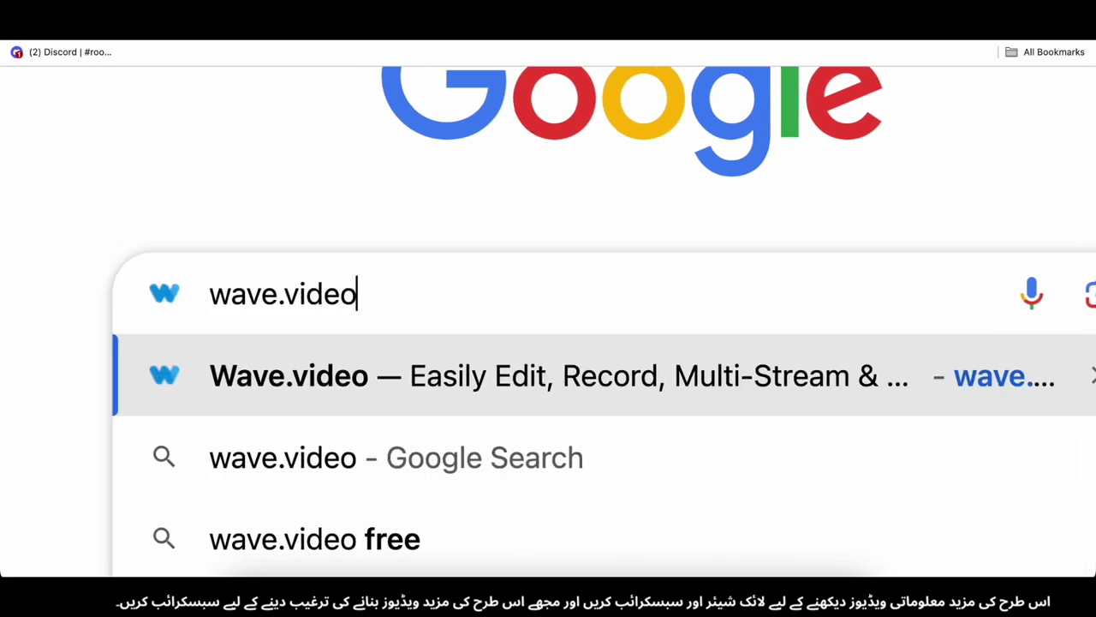
Step: Open the wave.video website and look through its homepage
type("'")
key("Return")
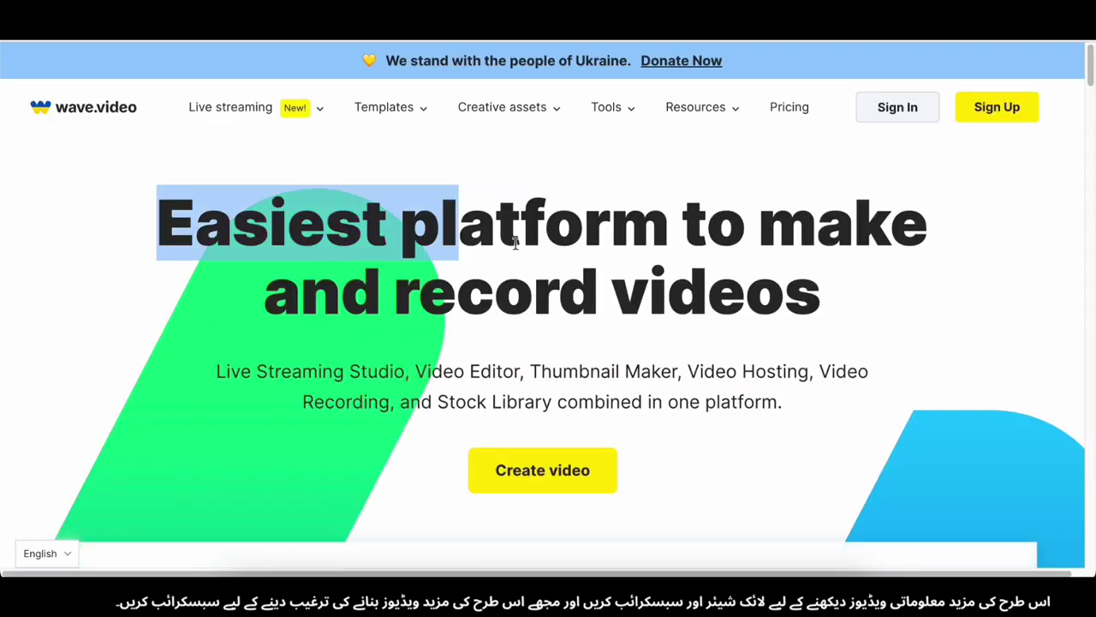
left_click(514, 243)
scroll(357, 458, "down", 10)
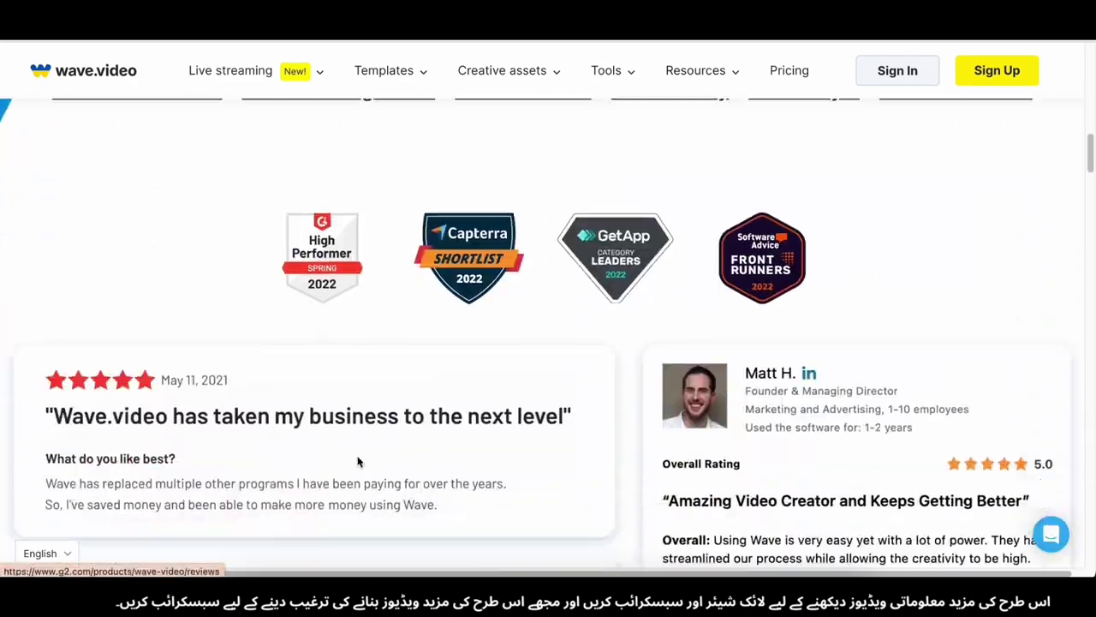
scroll(357, 466, "down", 15)
scroll(357, 472, "up", 5)
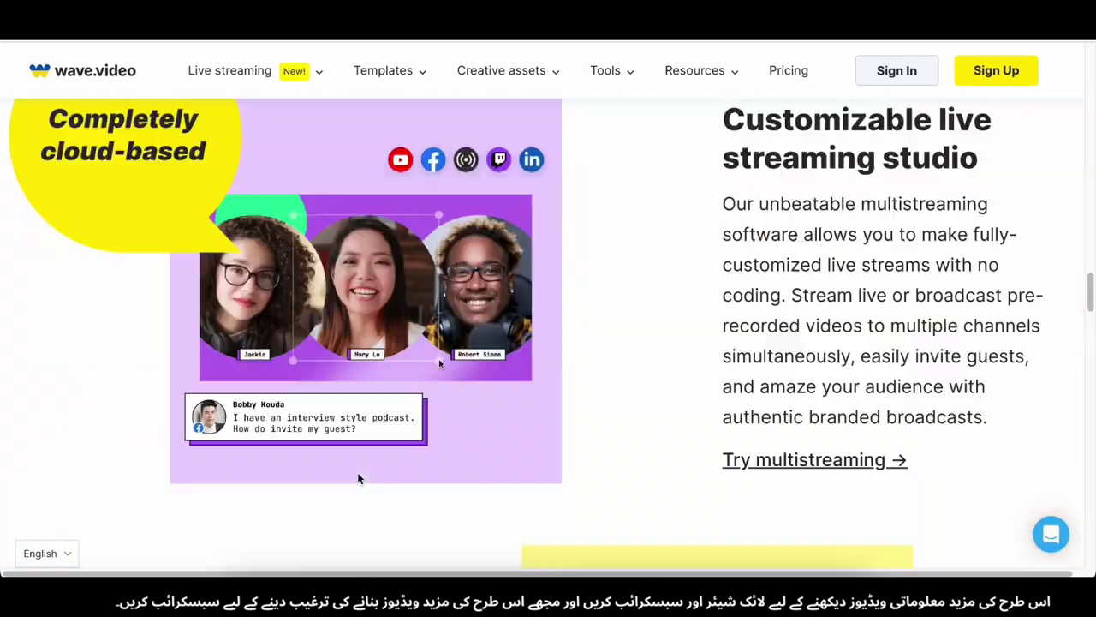
scroll(357, 472, "up", 20)
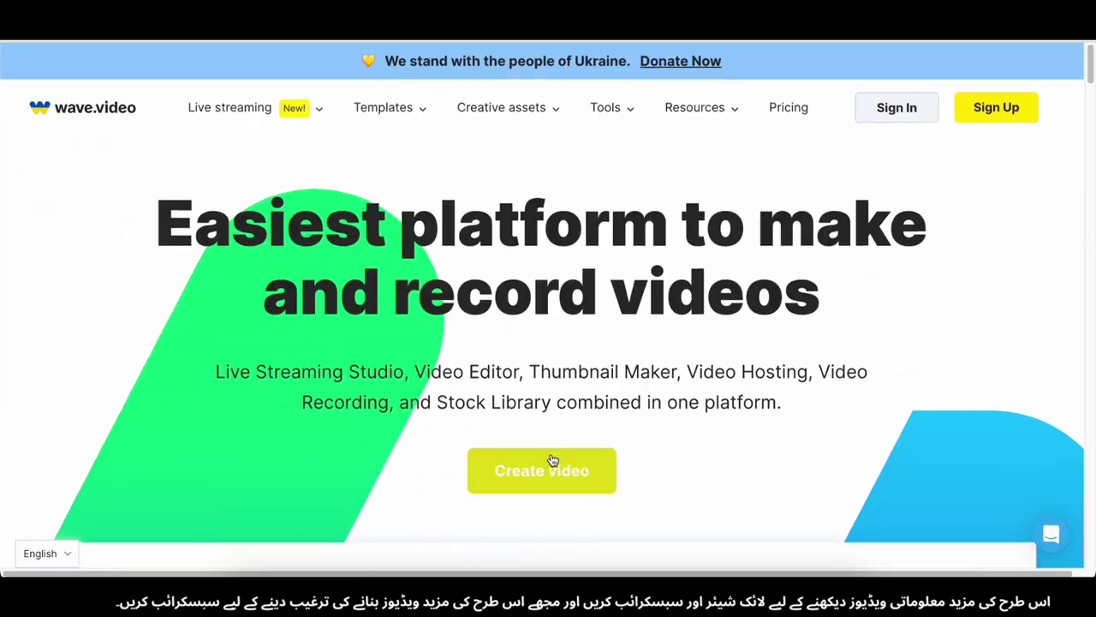
Step: Start creating a video from text on the homepage and sign up with a Google account
left_click(548, 463)
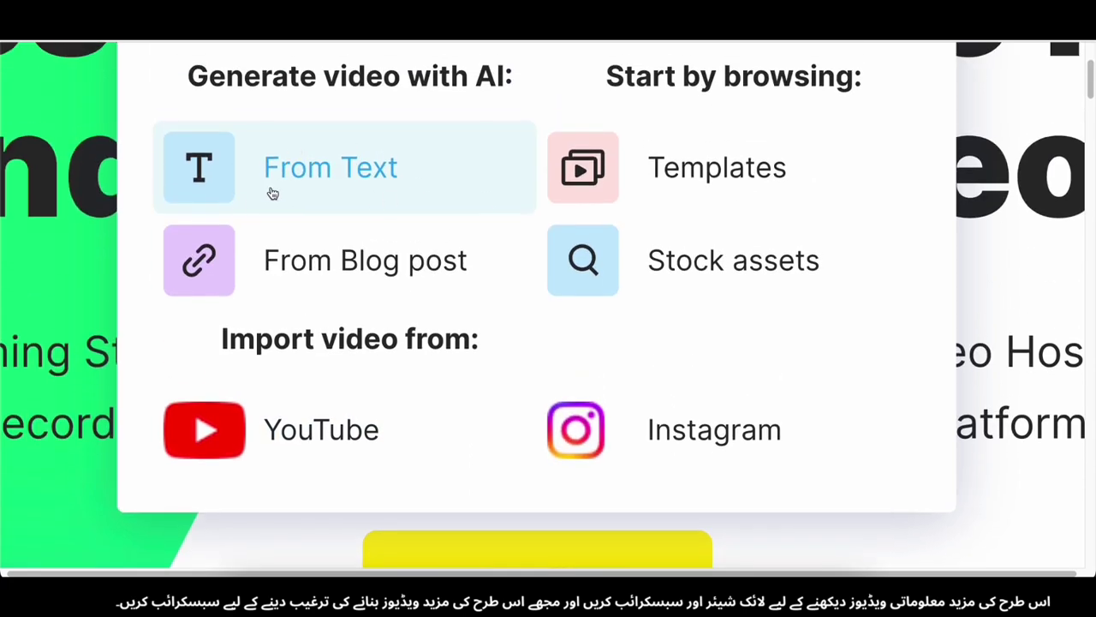
left_click(274, 76)
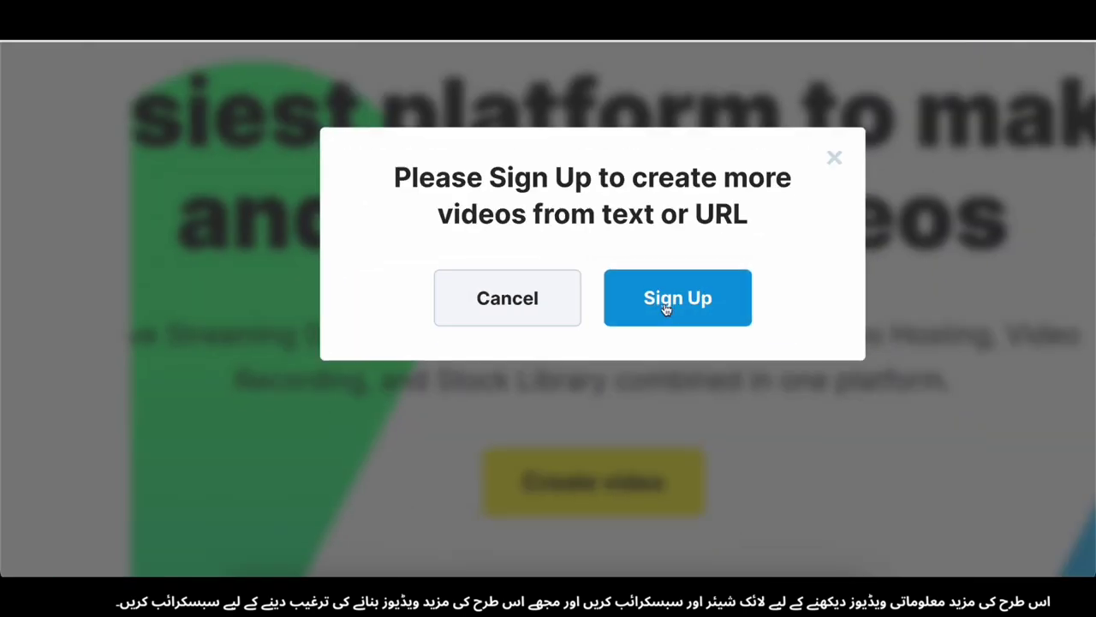
left_click(666, 304)
left_click(730, 194)
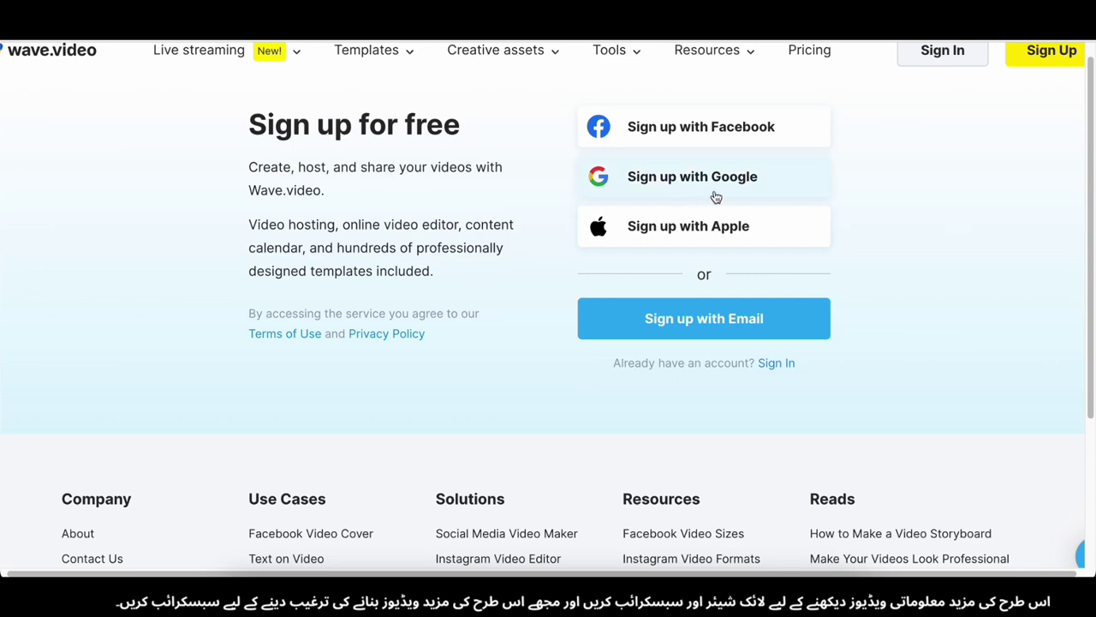
left_click(746, 194)
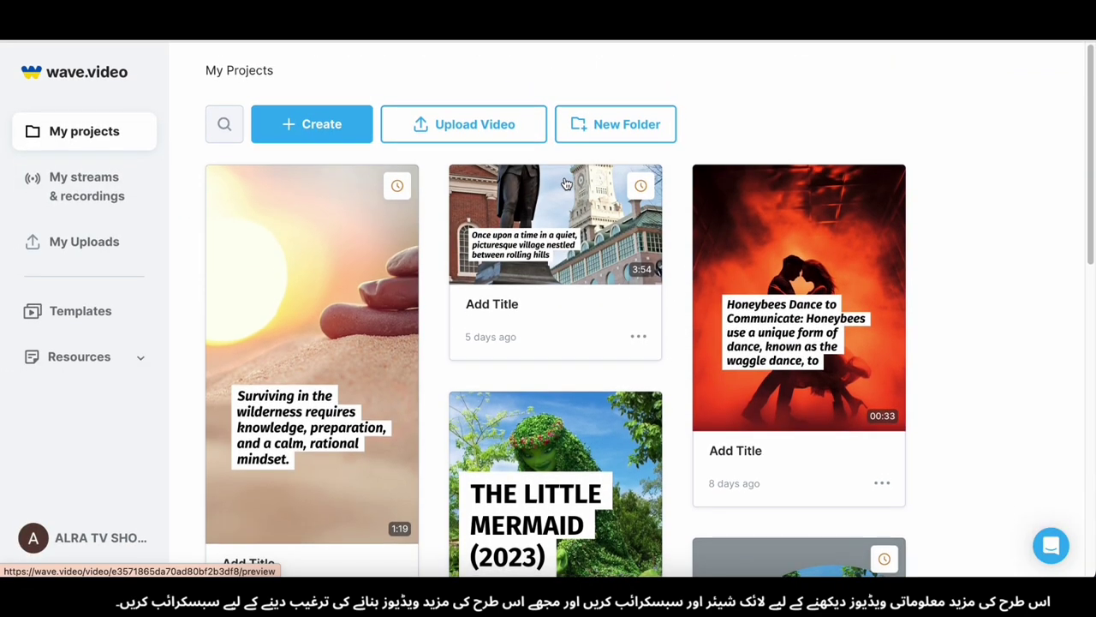
Step: Start a new AI video from text and paste the script of Riddles 1 to 10 with their answers
left_click(310, 125)
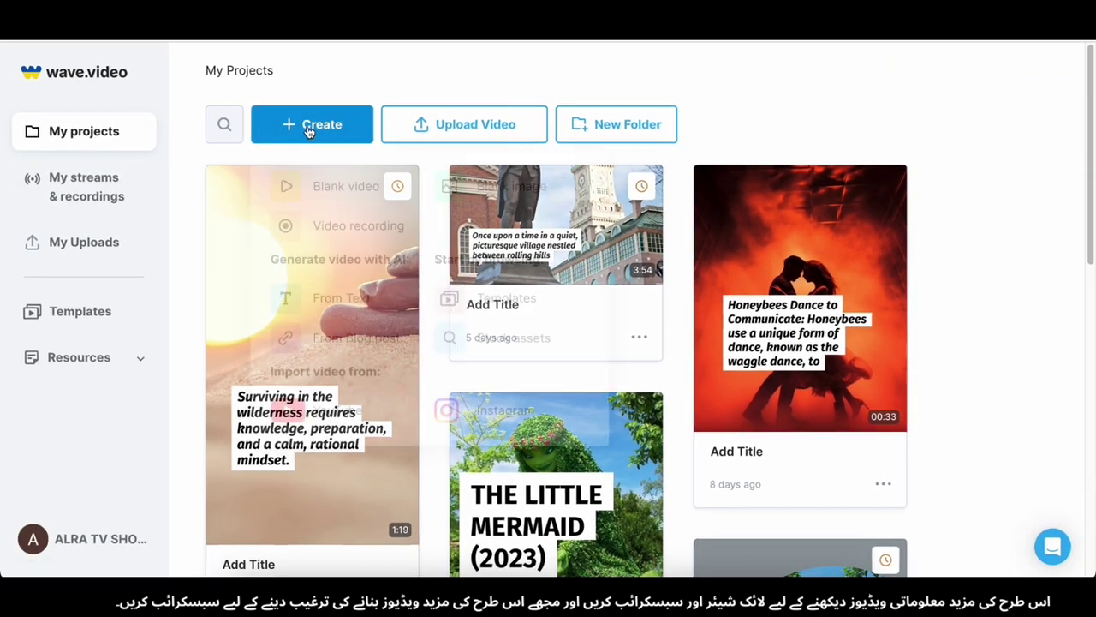
scroll(418, 325, "down", 3)
left_click(412, 294)
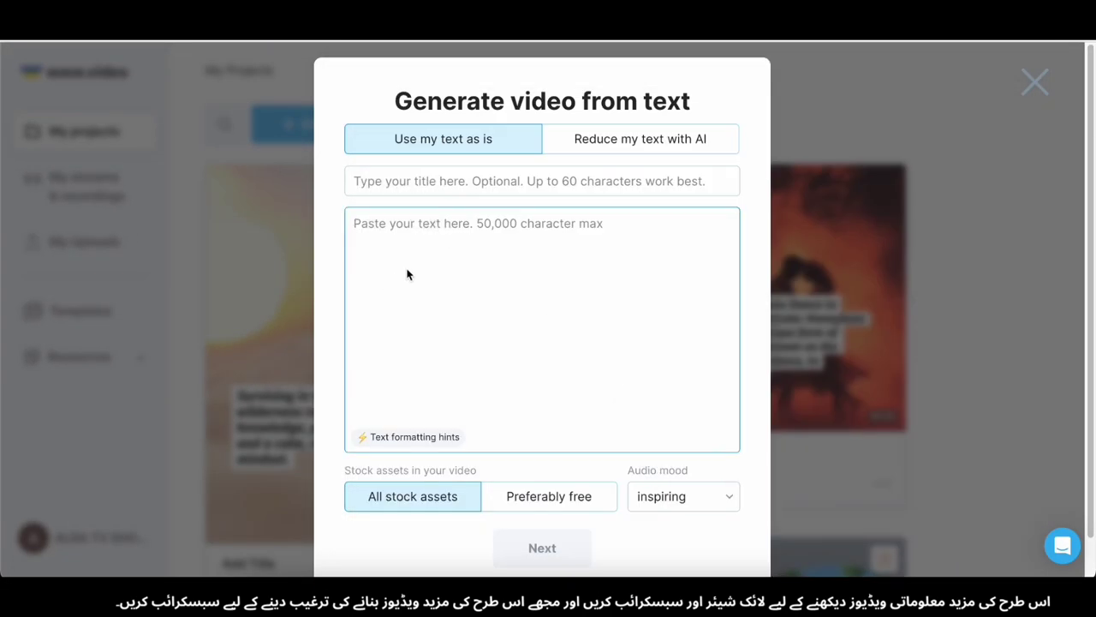
type("Riddle 1: I speak without a mouth and hear without ears. I have no body, but I come alive with the wind. What am I? Answer: An echo. Riddle 2: The person who makes it, sells it. The person who buys it never uses it. The person who uses it never knows they're using it. What is it? Answer: A coffin. Riddle 3: What can be cracked, made, told, and played? Answer: A joke. Riddle 4: The more you take, the more you leave behind. What am I? Answer: Footsteps. Riddle 5: I am taken from a mine and shut in a wooden case, from which I am never released, and yet I am used by almost every person. What am I? Answer: Pencil lead/graphite. Riddle 6: Forward I am heavy, but backward I am not. What am I? Answer: The word \"ton.\" Riddle 7: I am always hungry; I must always be fed. The finger I touch will soon turn red. What am I? Answer: Fire. Riddle 8: What has keys but can't open locks? Answer: A piano. Riddle 9: I can be cracked, made, told, and played. What am I? Answer: A joke. Riddle 10: I am not alive, but I grow. I don't have lungs, but I need air. What am I? Answer: Fire.")
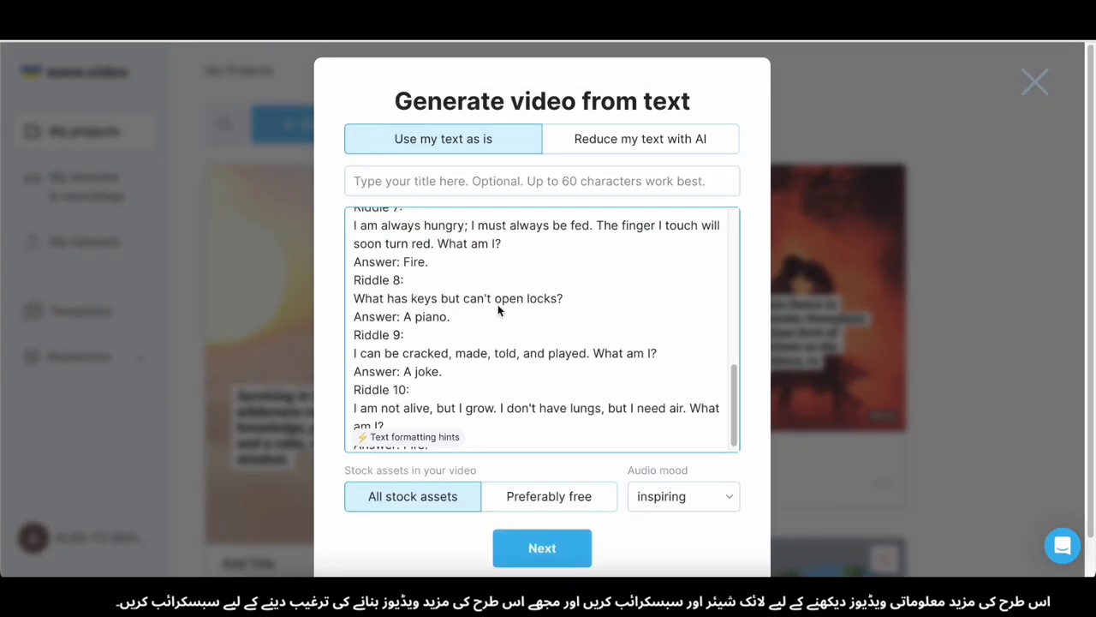
scroll(498, 304, "up", 10)
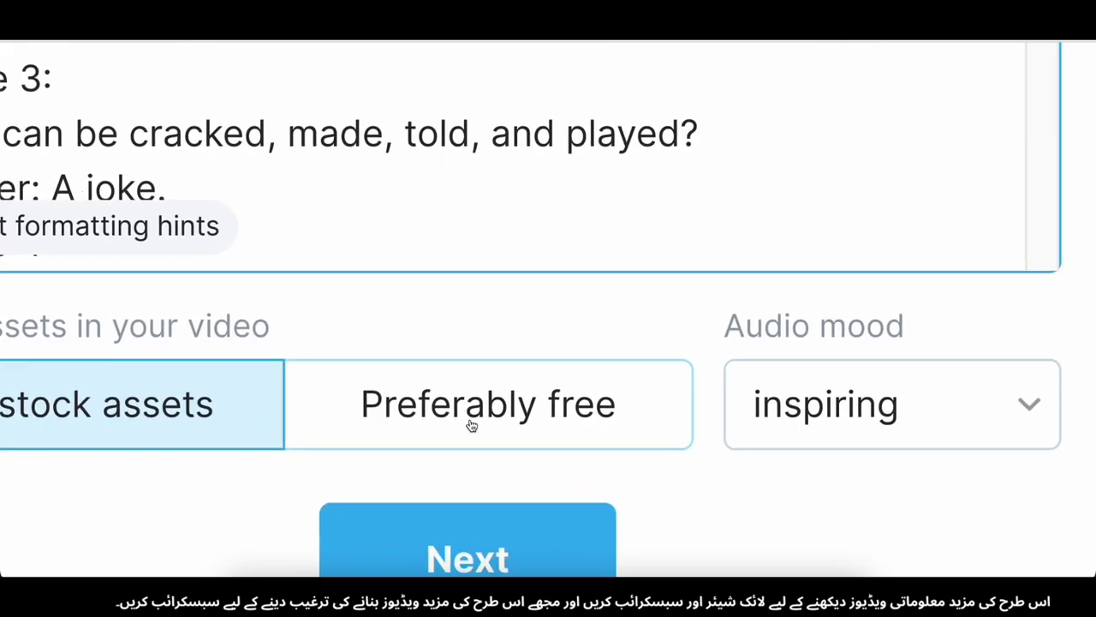
Step: Set the stock assets to Preferably free, use the text as is, and proceed to the format and style selection
left_click(542, 504)
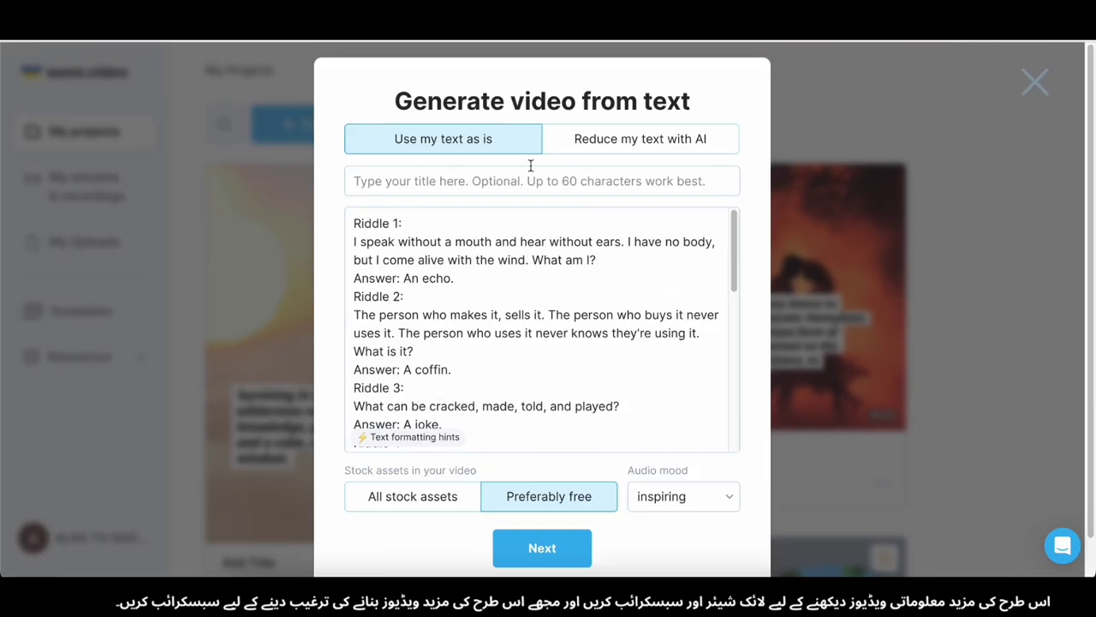
left_click(617, 147)
left_click(502, 139)
scroll(540, 326, "down", 10)
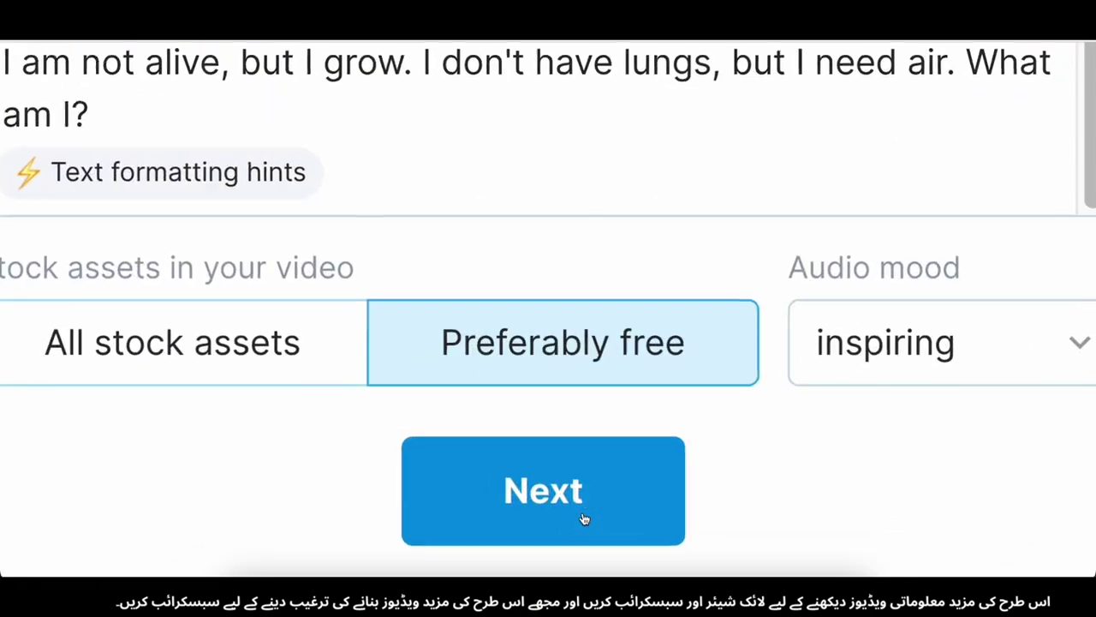
left_click(556, 553)
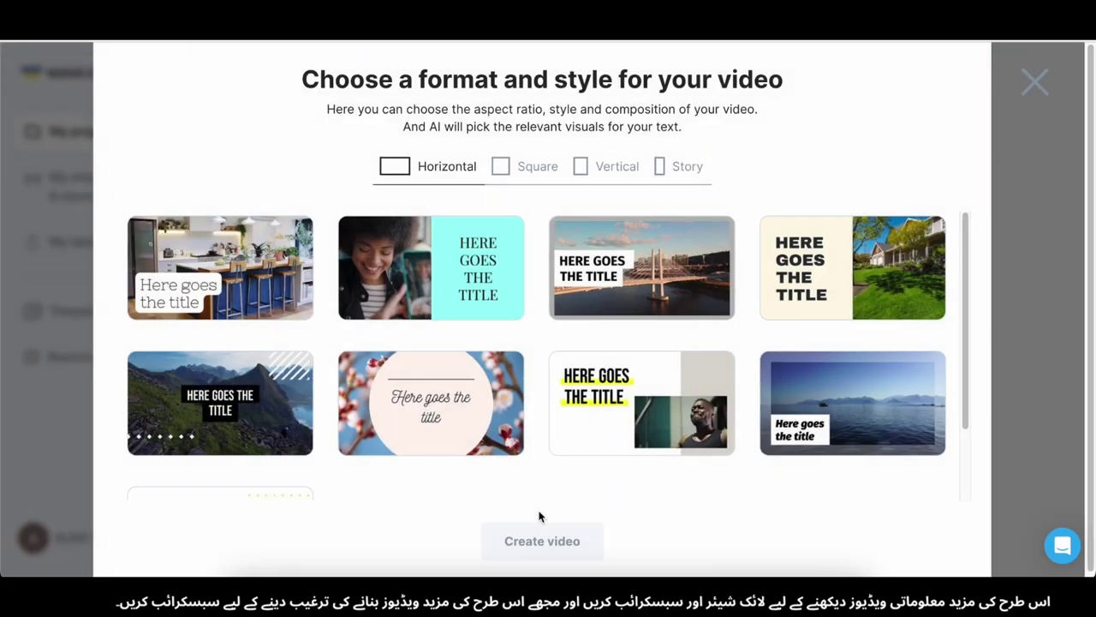
Step: Choose the Story format with the framed blue lake style and create the video
left_click(503, 166)
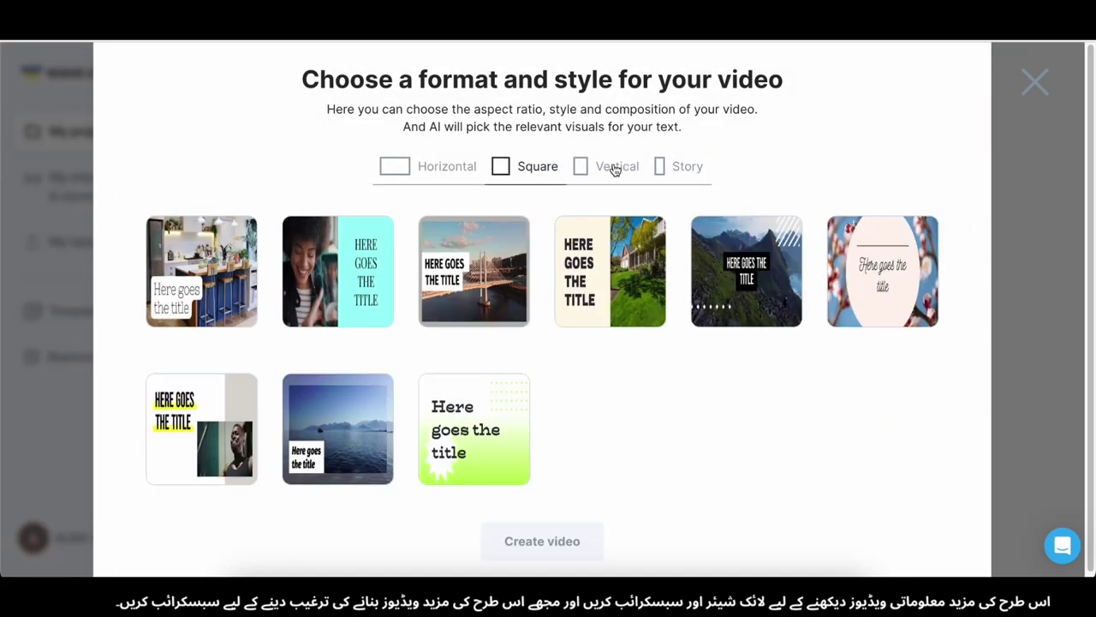
left_click(676, 166)
scroll(313, 357, "down", 3)
left_click(330, 404)
scroll(482, 334, "up", 3)
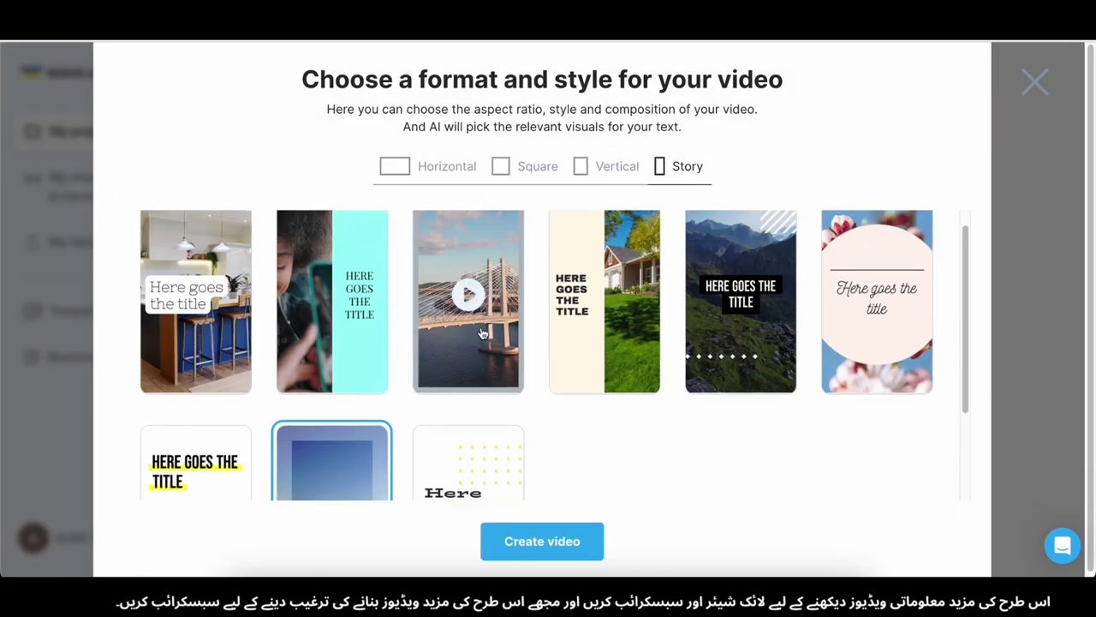
scroll(475, 370, "down", 3)
left_click(540, 549)
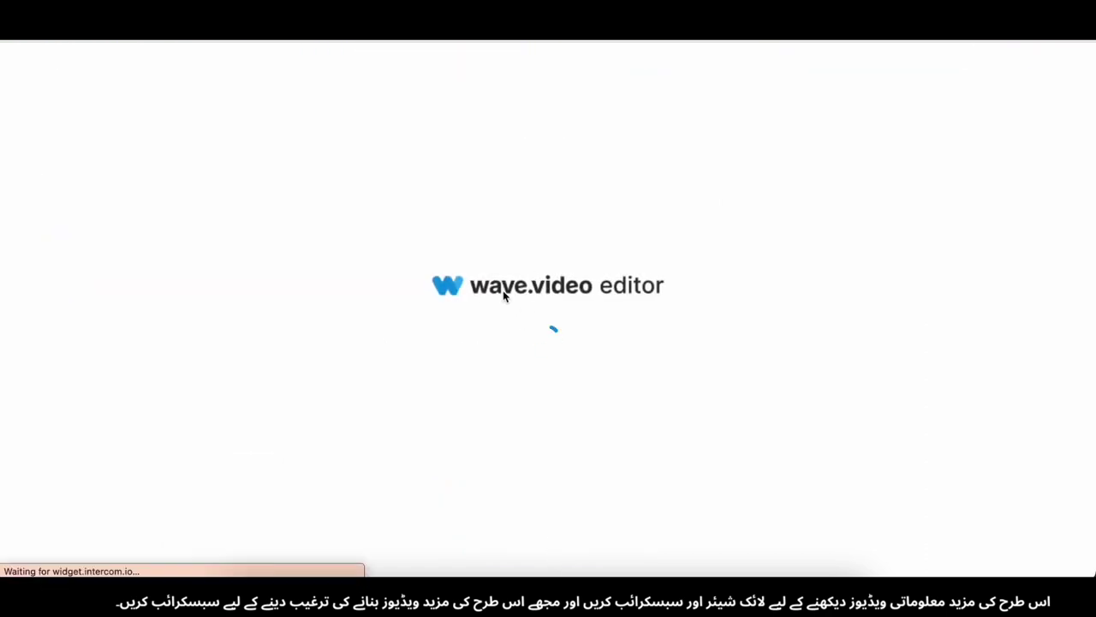
left_click_drag(531, 276, 365, 287)
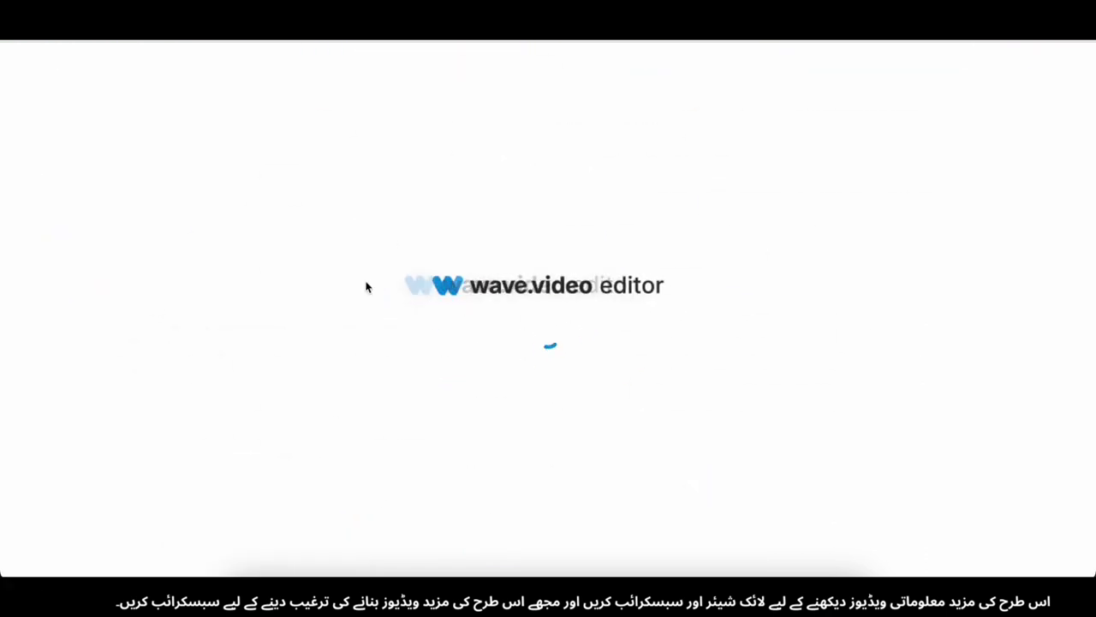
left_click_drag(498, 292, 494, 335)
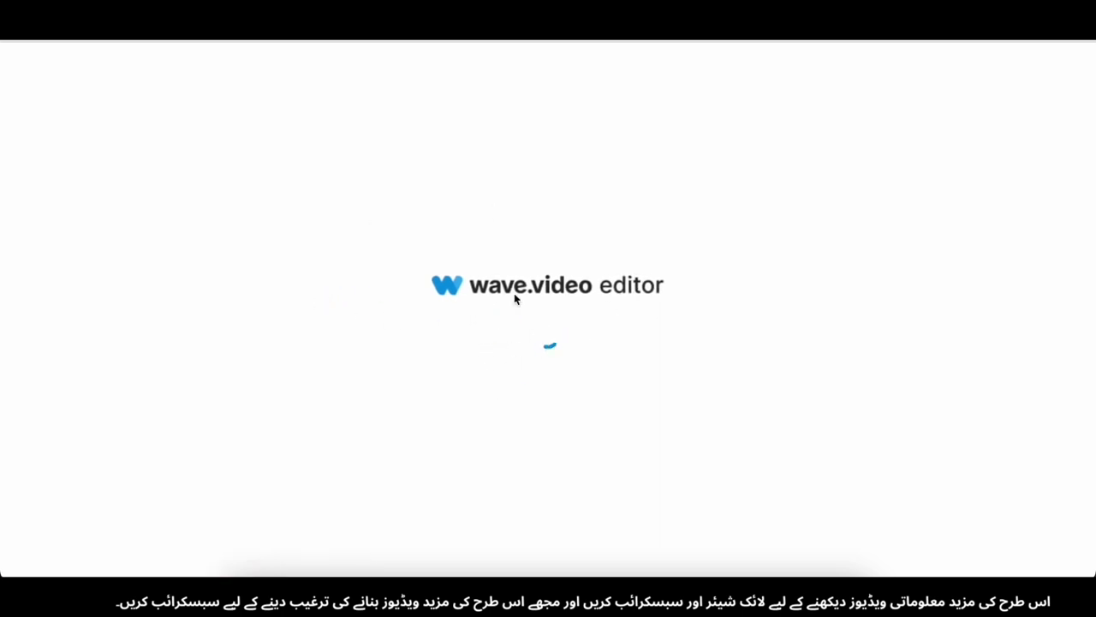
scroll(504, 284, "up", 5)
left_click_drag(327, 298, 629, 378)
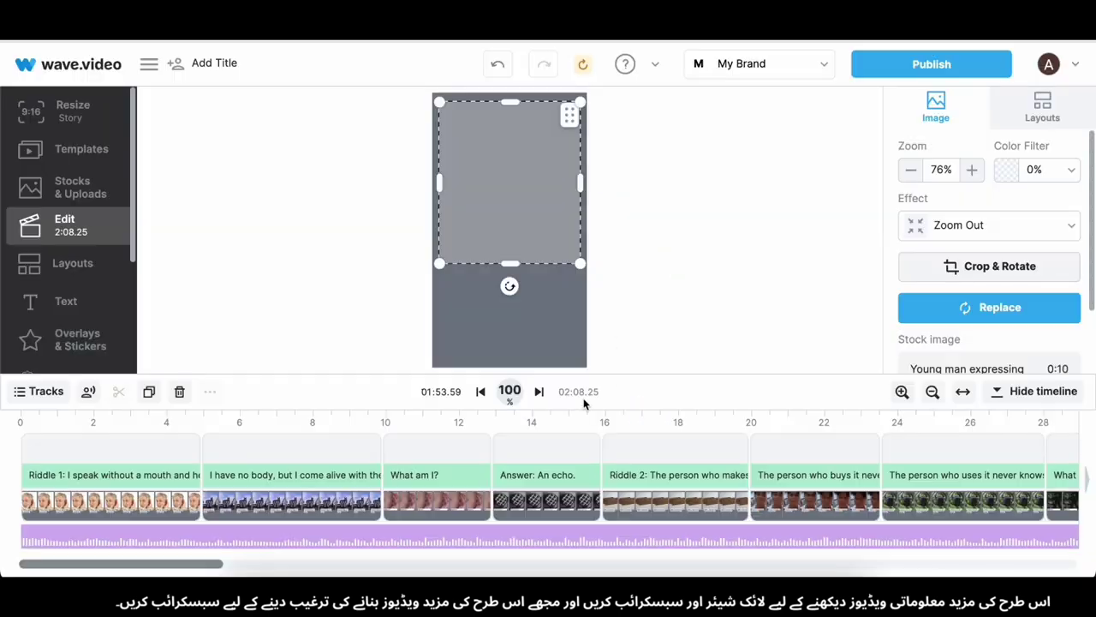
Step: Enlarge the image of the first "Riddle 1" scene to fill the whole vertical frame
left_click(106, 439)
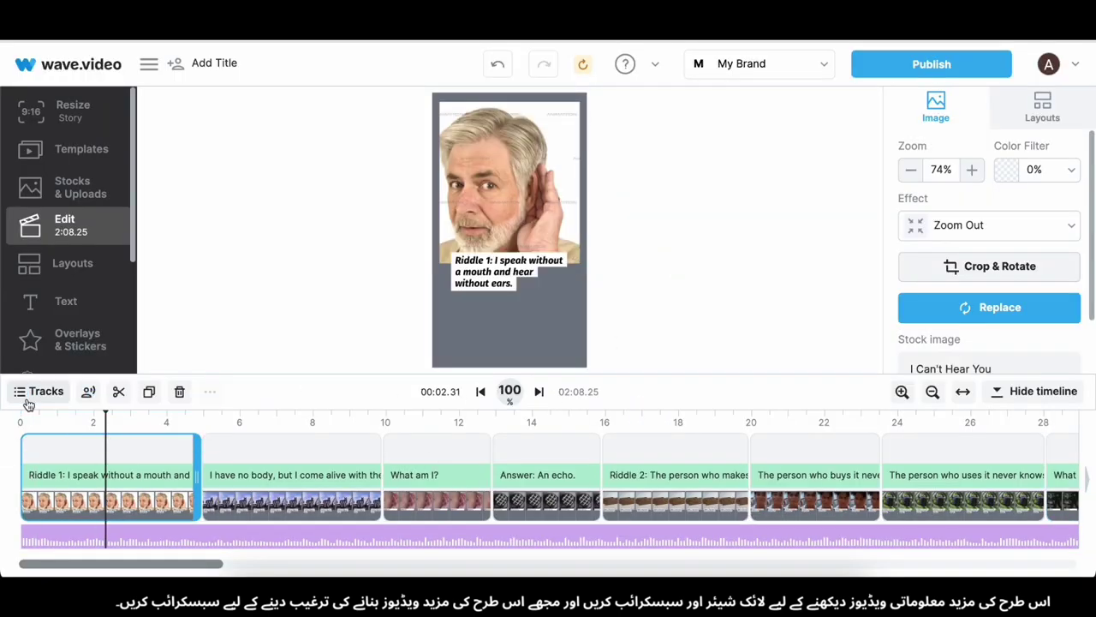
left_click(524, 208)
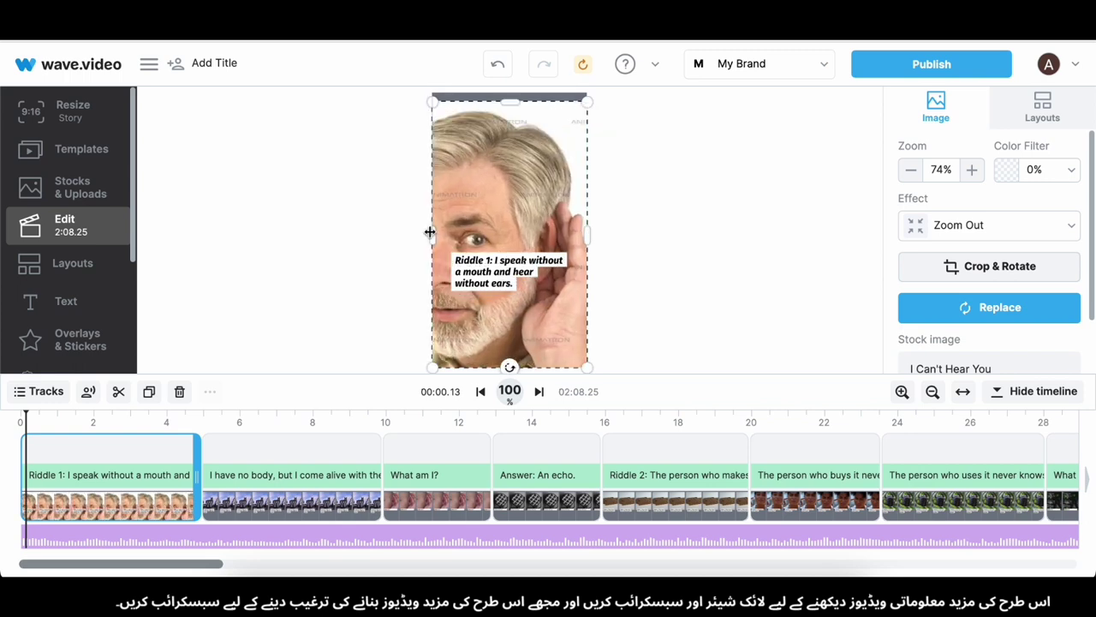
left_click_drag(511, 101, 516, 95)
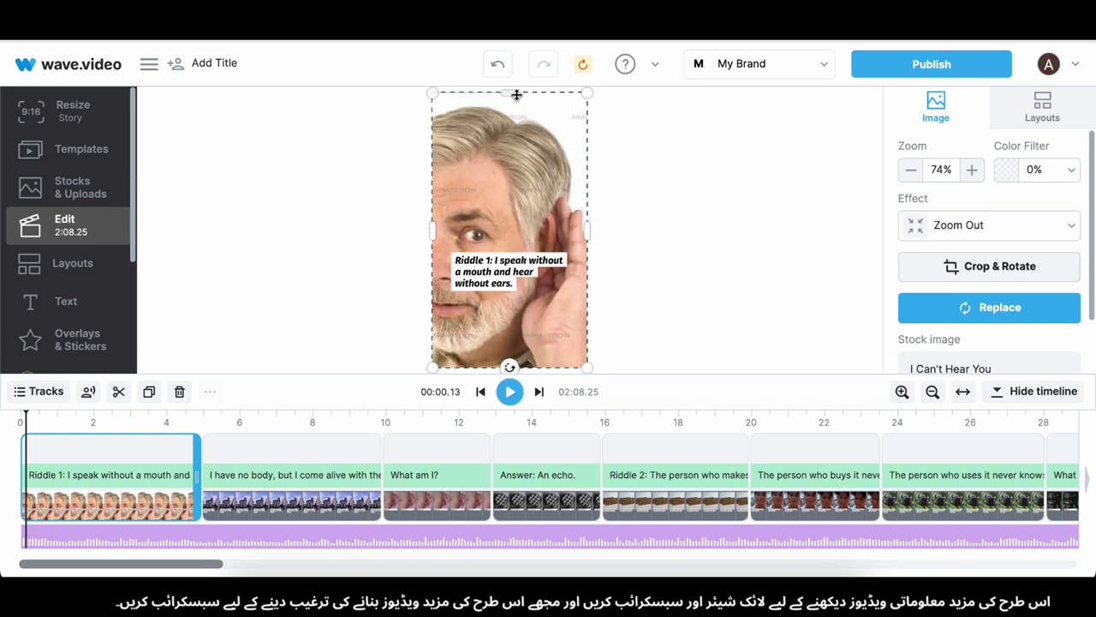
Step: Stretch the building image in the "I have no body" scene downward and sideways to cover the grey background
left_click(335, 458)
left_click_drag(512, 288, 511, 368)
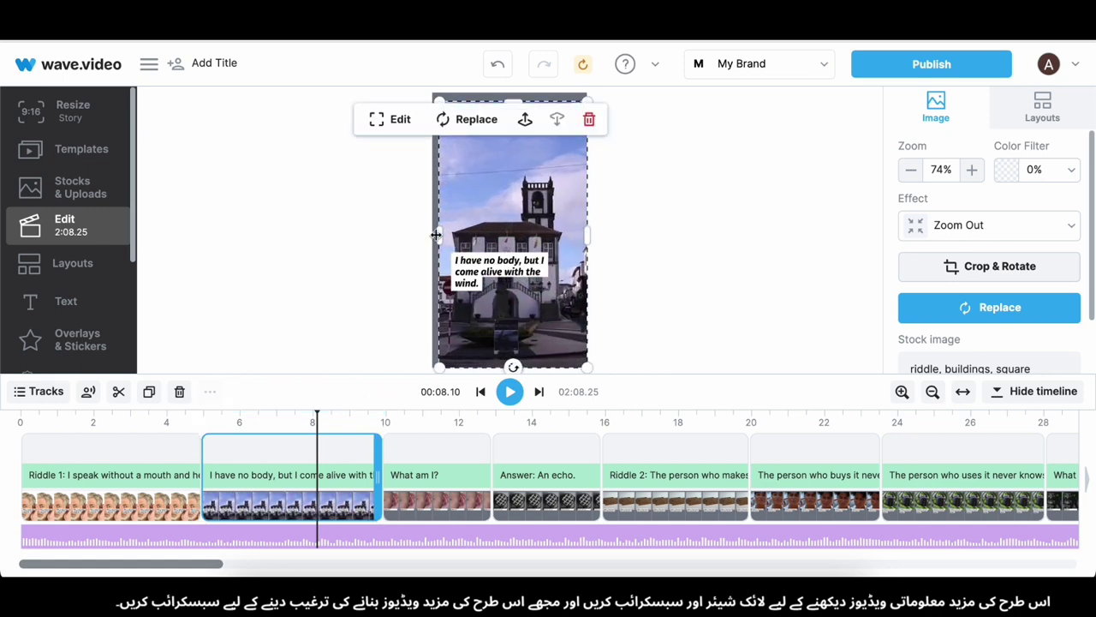
left_click_drag(436, 234, 430, 234)
Step: Stretch the video clip of the "What am I?" scene on all sides to fill the frame
left_click(422, 463)
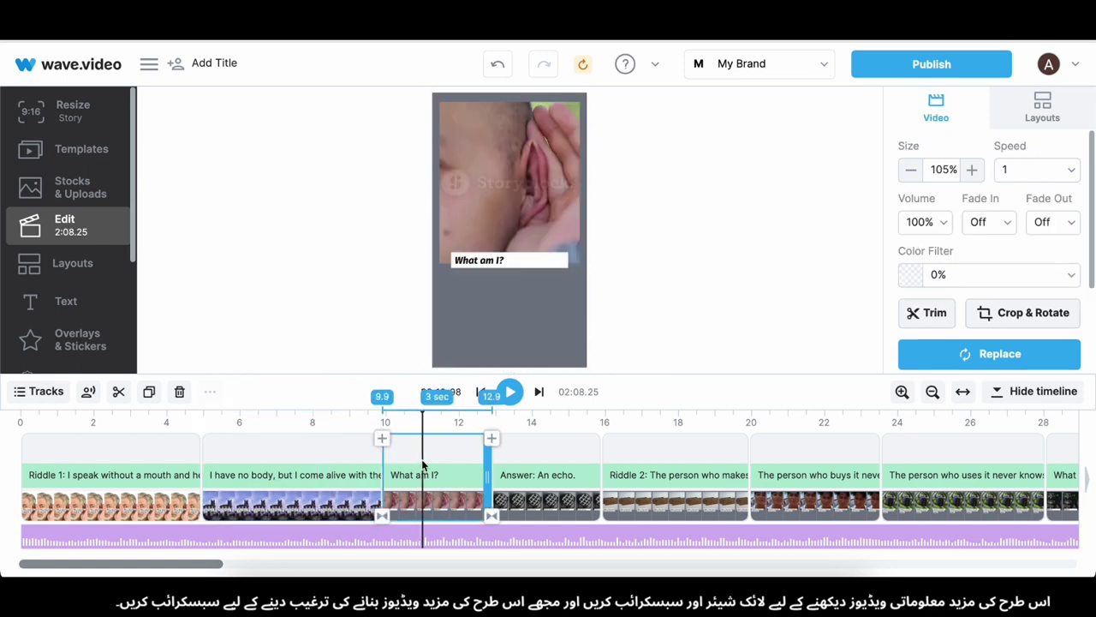
left_click_drag(512, 268, 508, 368)
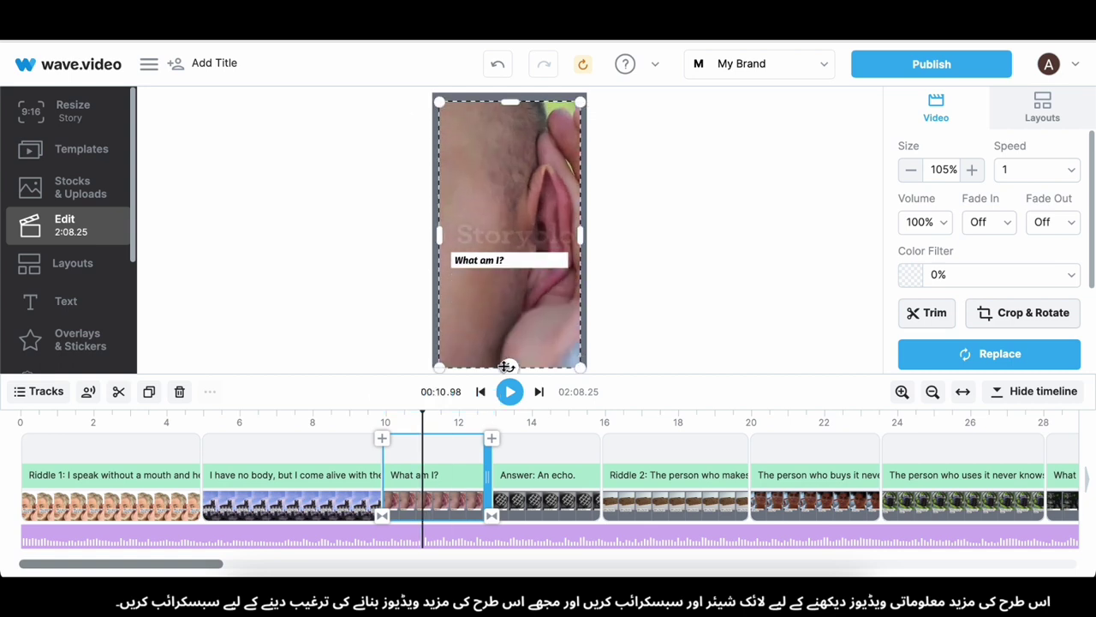
left_click_drag(584, 229, 589, 229)
left_click_drag(438, 232, 428, 231)
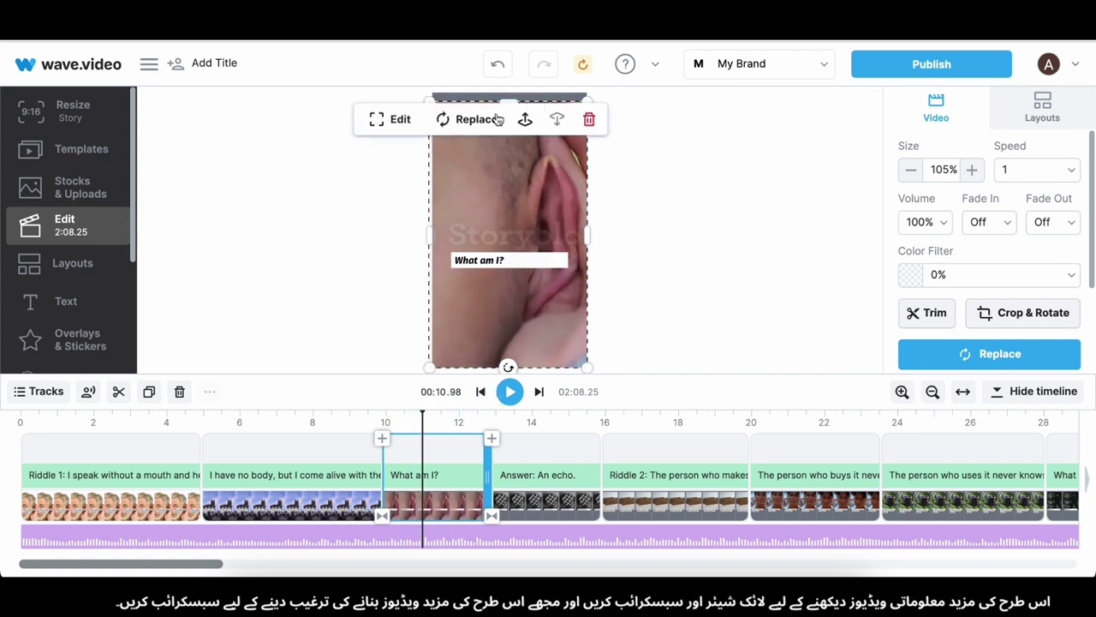
left_click_drag(510, 101, 508, 93)
Step: Resize the microphone image in the "Answer: An echo." scene to cover the full frame
left_click(533, 490)
left_click(519, 262)
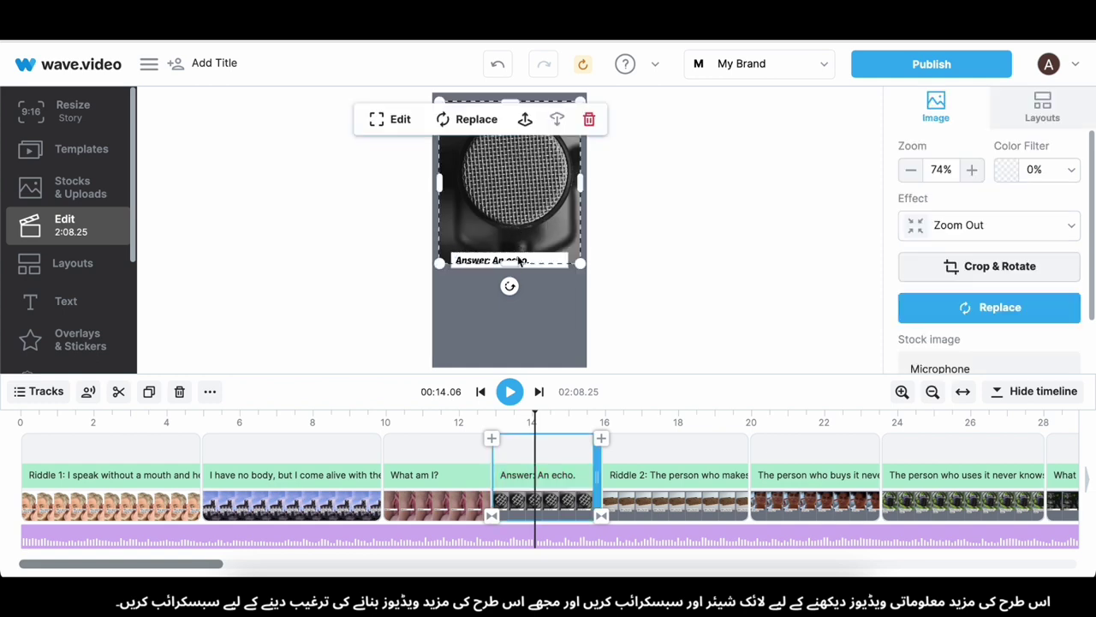
left_click_drag(509, 263, 497, 373)
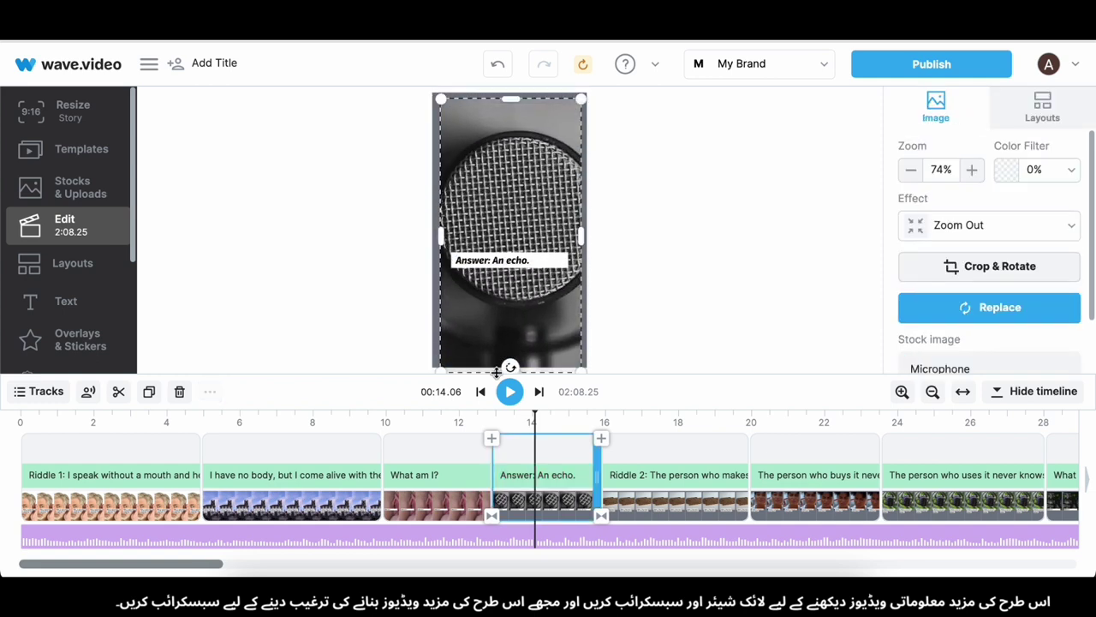
left_click_drag(581, 229, 587, 234)
left_click_drag(440, 235, 430, 235)
left_click_drag(509, 99, 510, 98)
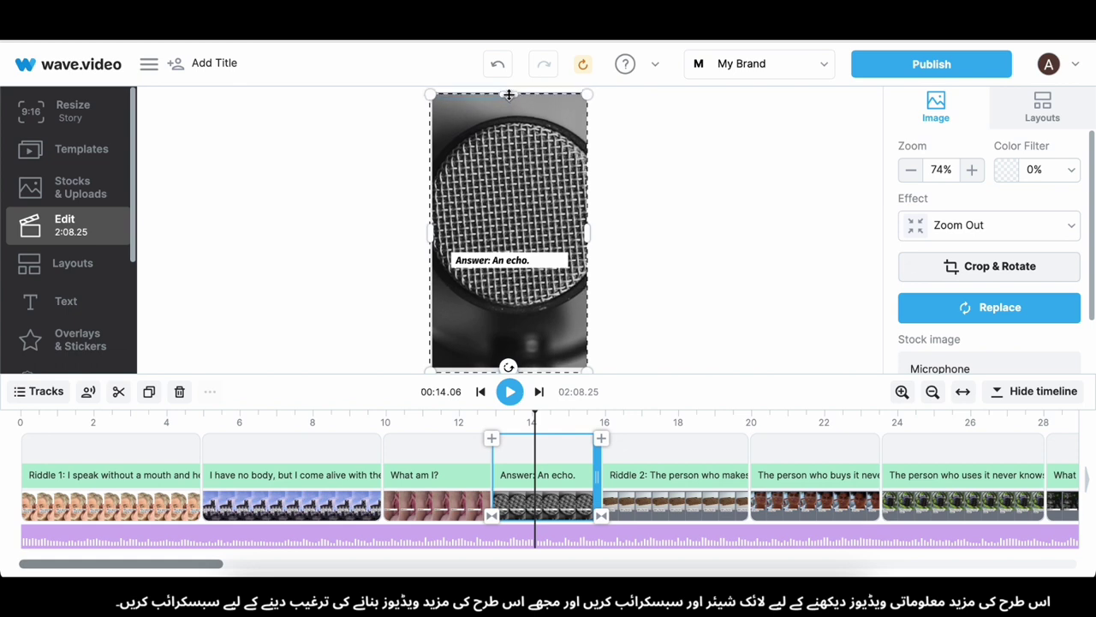
Step: Expand the letter-tile image in the "Riddle 2" scene to the edges of the frame
left_click(686, 503)
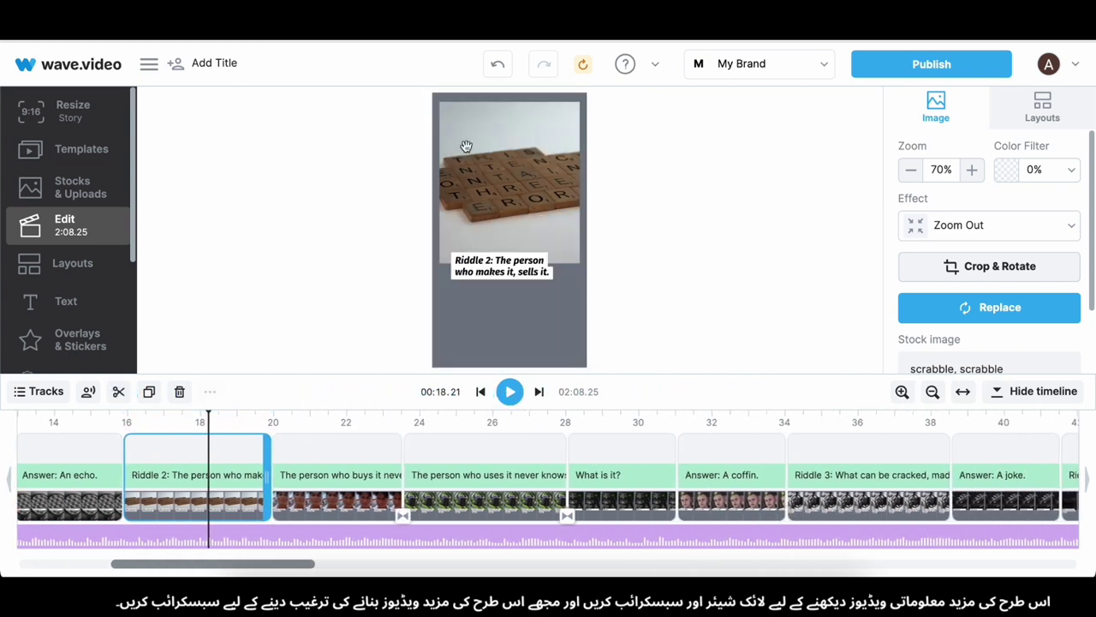
left_click_drag(510, 277, 511, 367)
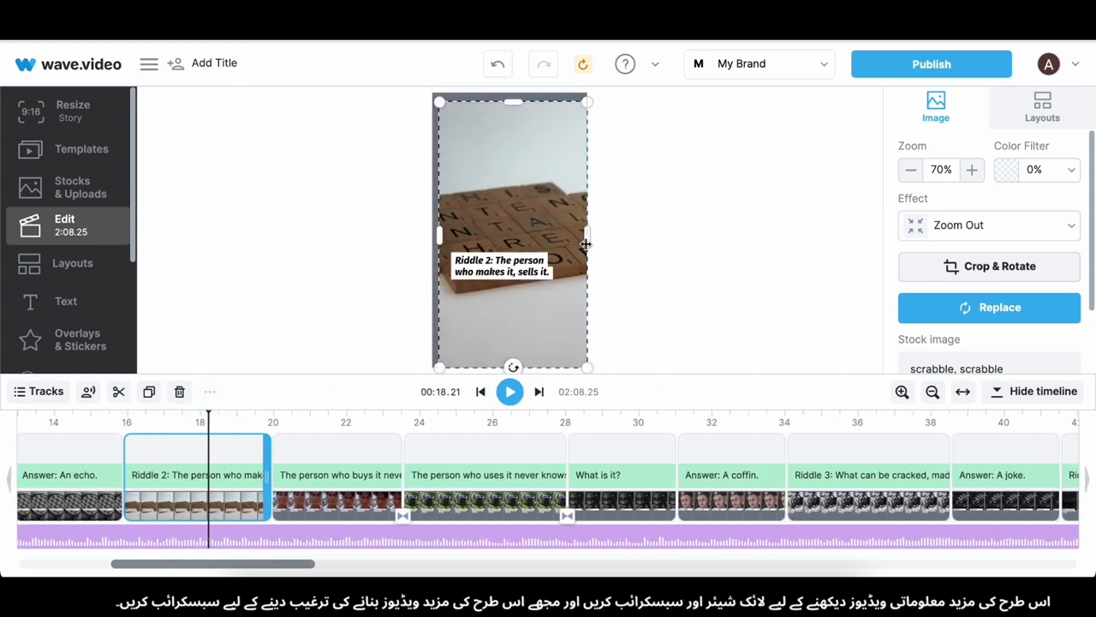
left_click_drag(437, 233, 432, 233)
left_click_drag(507, 94, 507, 92)
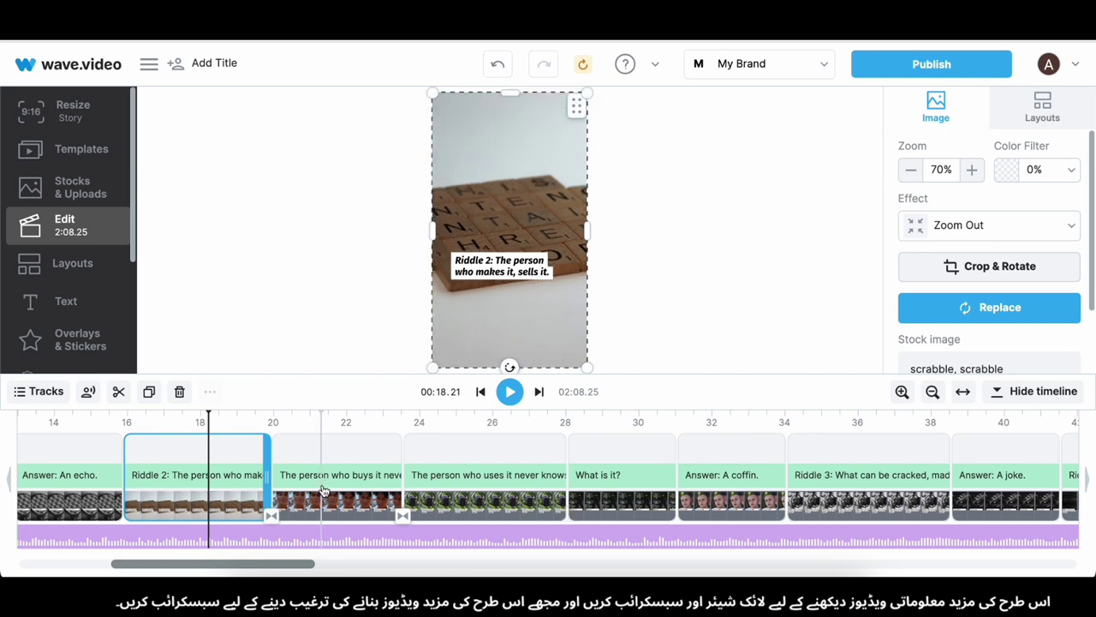
Step: Stretch the face video clip in the "The person who buys it never uses it." scene on all sides to cover the frame
left_click(325, 479)
left_click(541, 178)
left_click_drag(509, 265, 508, 370)
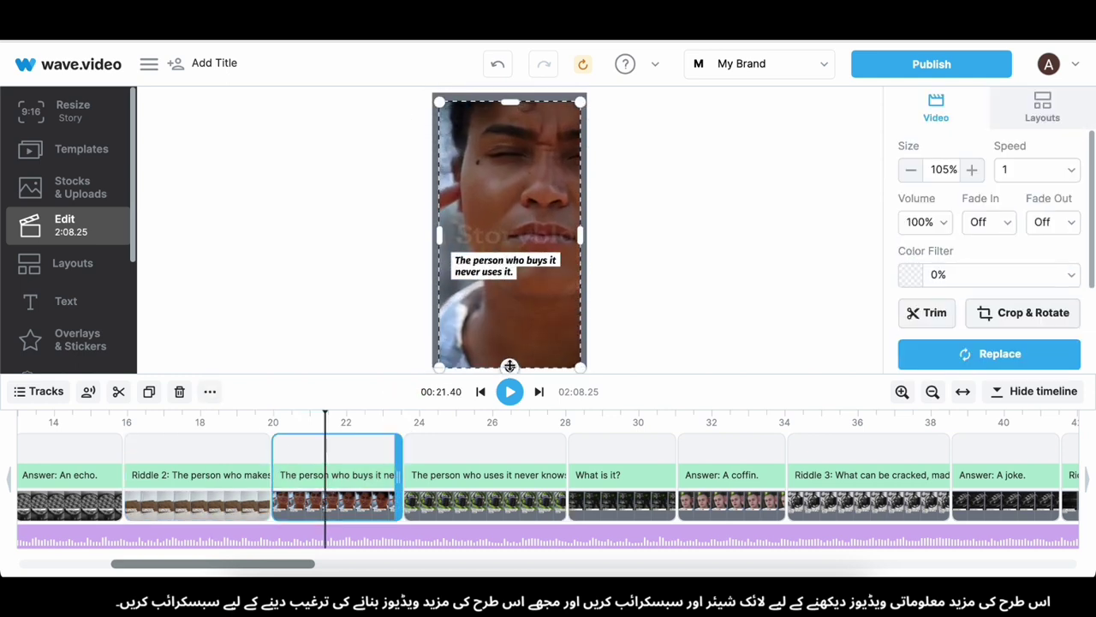
left_click_drag(580, 233, 586, 239)
left_click_drag(435, 224, 433, 230)
left_click_drag(509, 101, 507, 98)
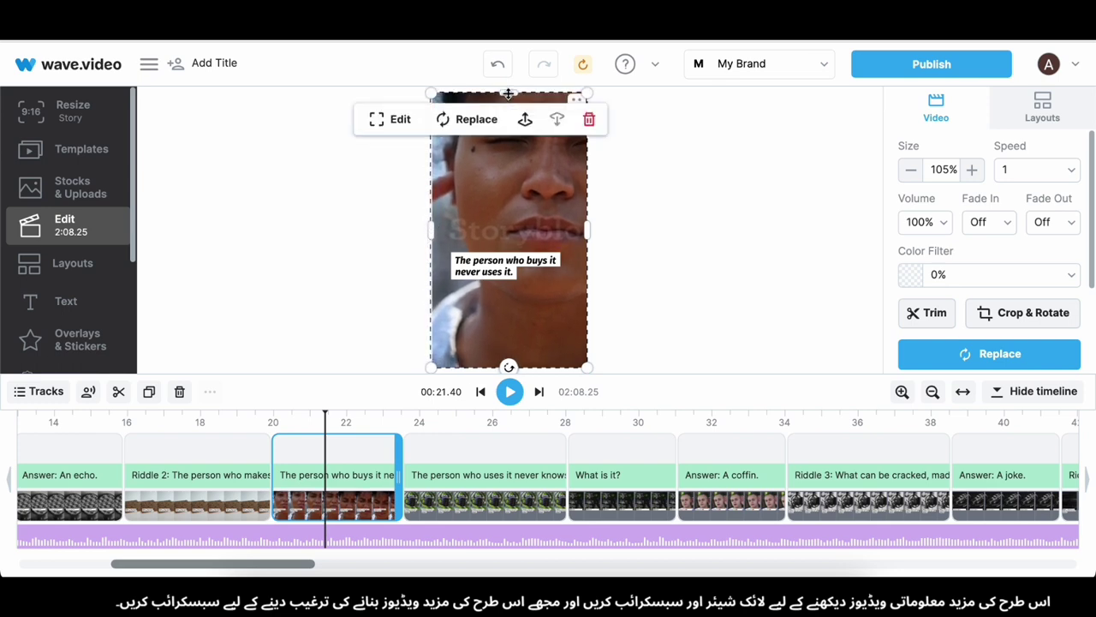
Step: Enlarge the microphone image in the "The person who uses it never knows they're using it." scene to fill the whole frame
scroll(398, 479, "right", 2)
left_click(397, 469)
left_click_drag(517, 257, 510, 367)
left_click_drag(582, 223, 587, 224)
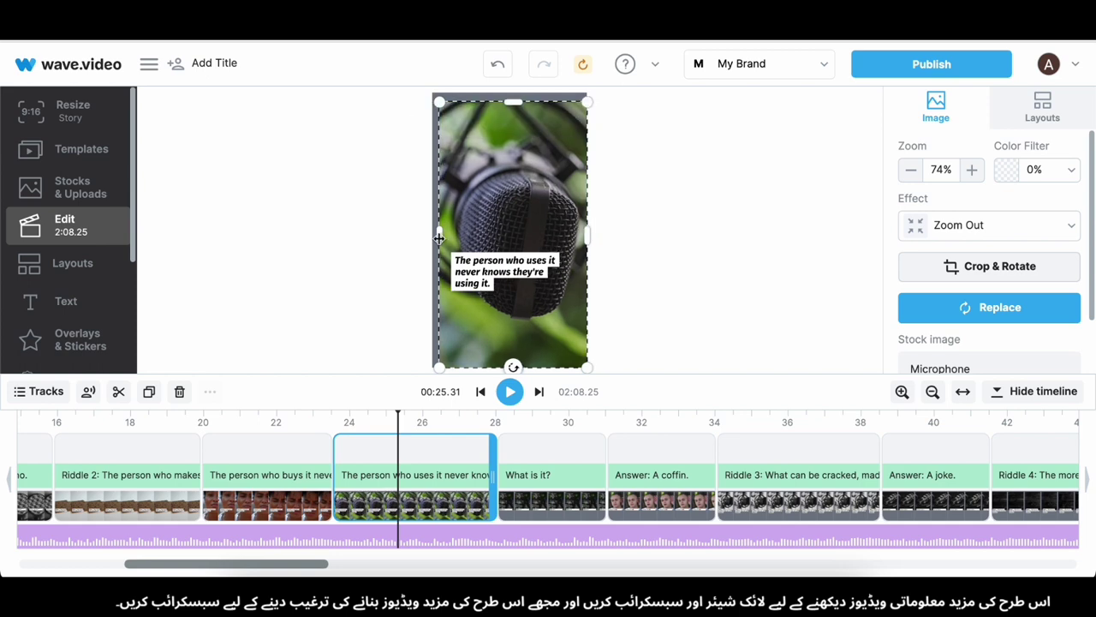
left_click_drag(439, 237, 433, 238)
left_click_drag(512, 99, 512, 91)
Step: Expand the camera microphone image in the "What is it?" scene to cover the grey background
left_click(536, 477)
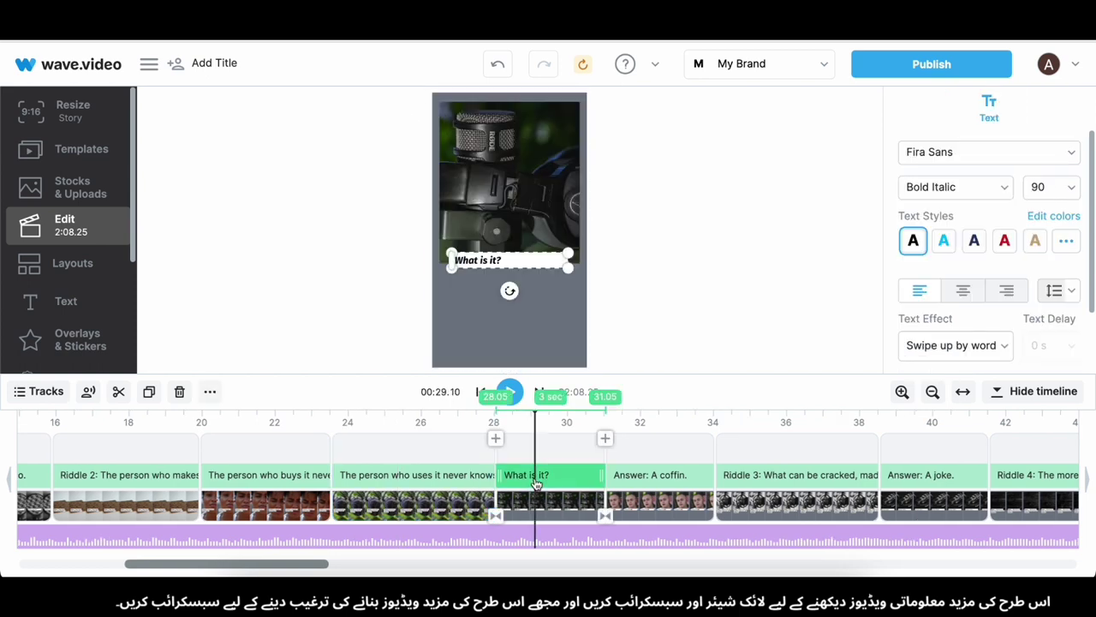
left_click(517, 195)
left_click_drag(518, 273, 514, 366)
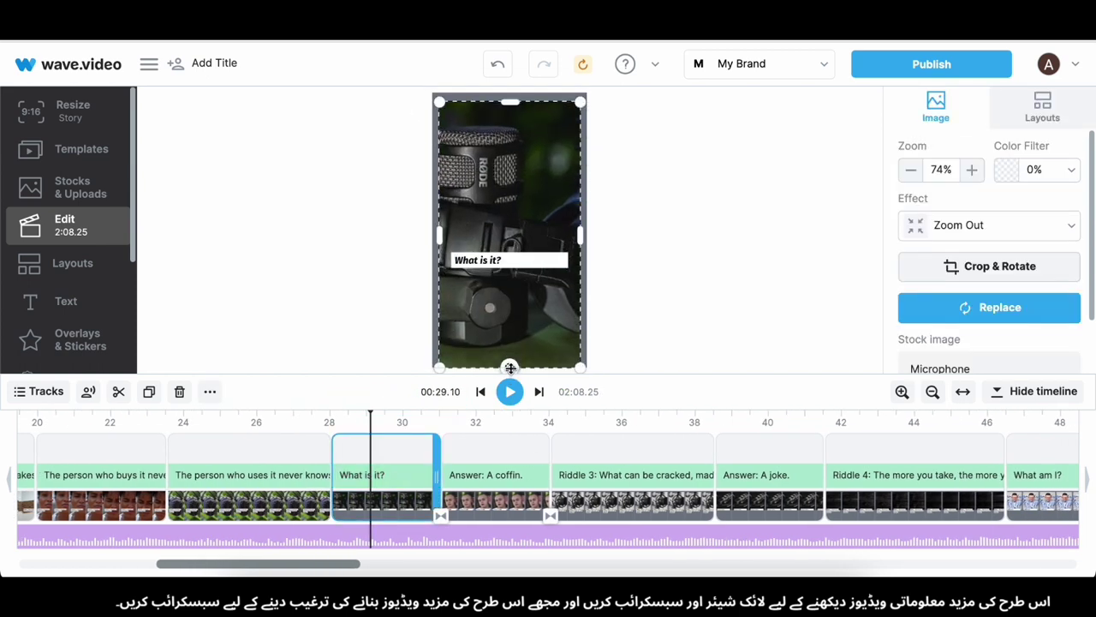
left_click_drag(437, 231, 437, 214)
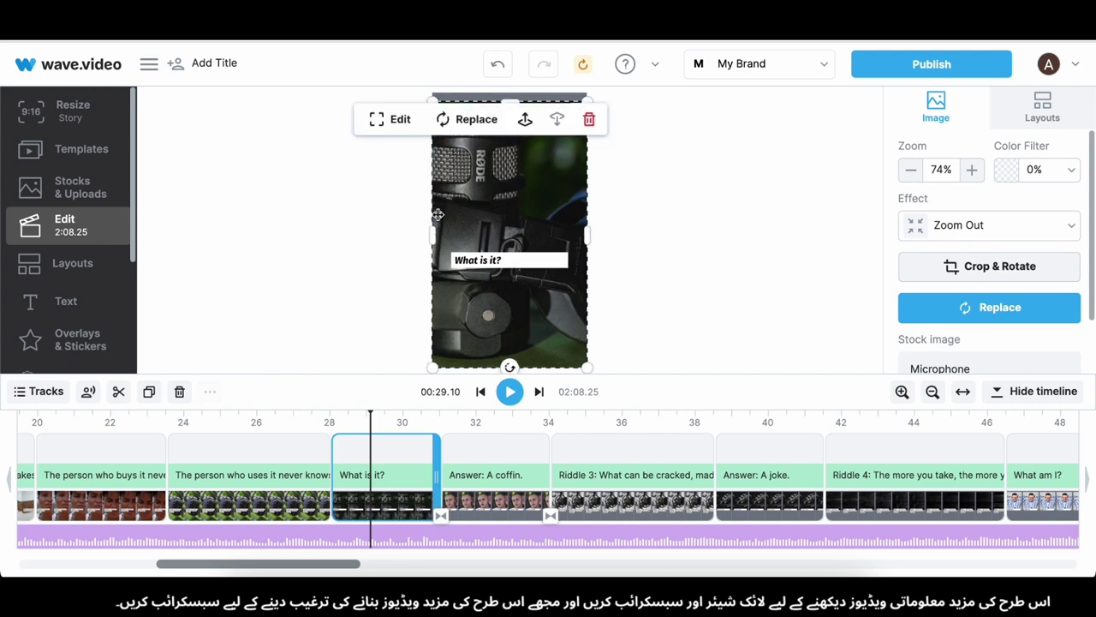
Step: Resize the video clip of the man in the "Answer: A coffin." scene to fill the full frame
left_click(458, 484)
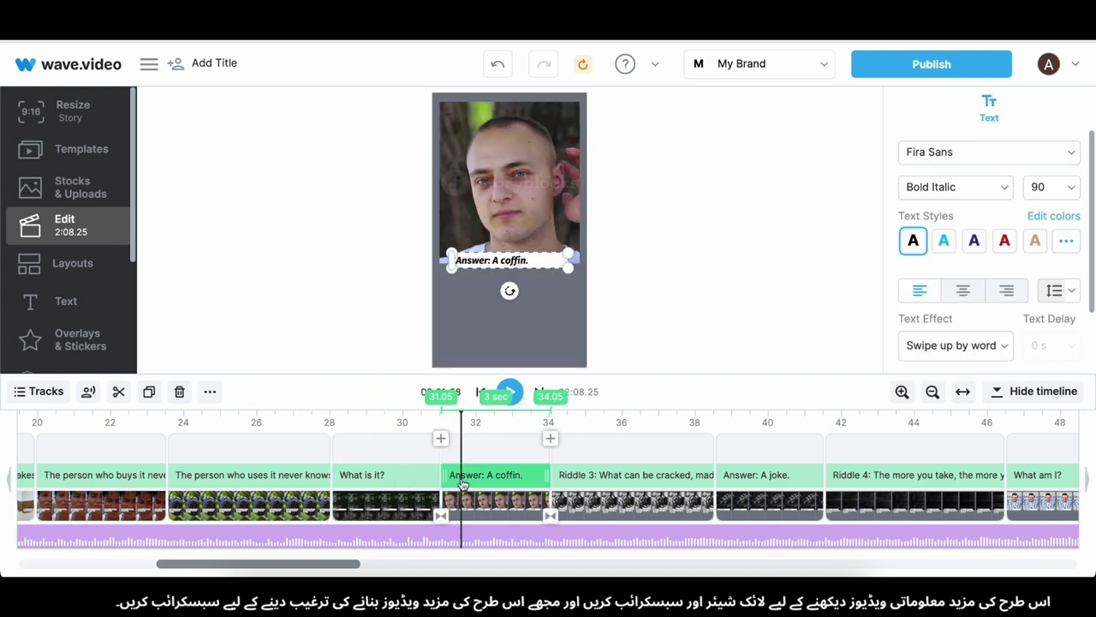
left_click(555, 139)
left_click_drag(580, 180, 585, 184)
left_click_drag(439, 198, 434, 197)
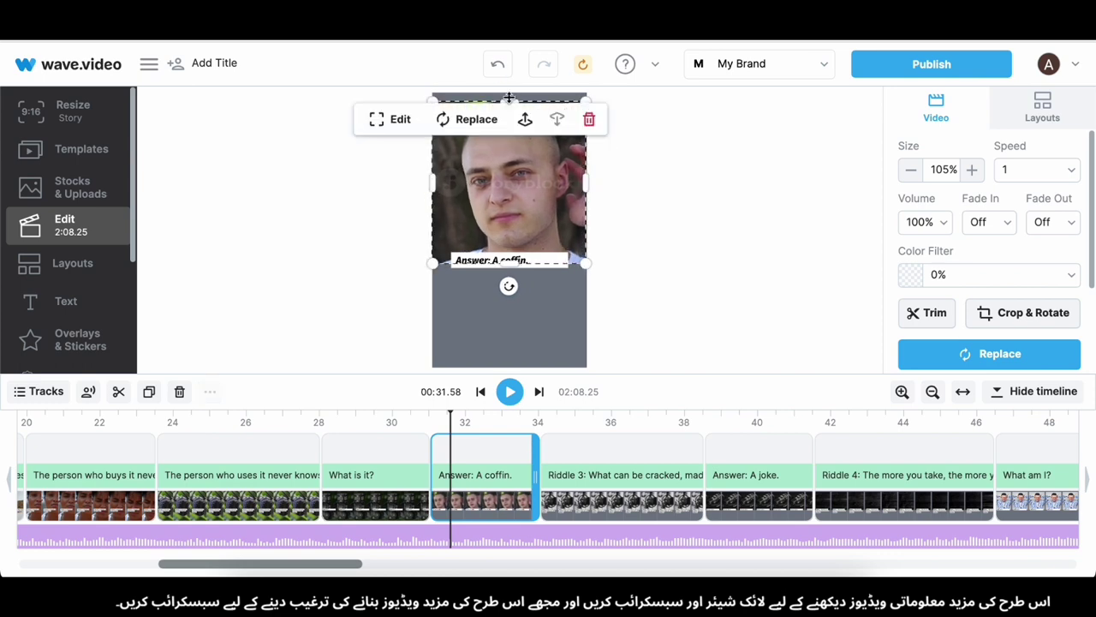
left_click_drag(519, 266, 511, 368)
Step: Stretch the black-and-white microphone image in the "Riddle 3" scene to all edges of the frame
left_click(618, 515)
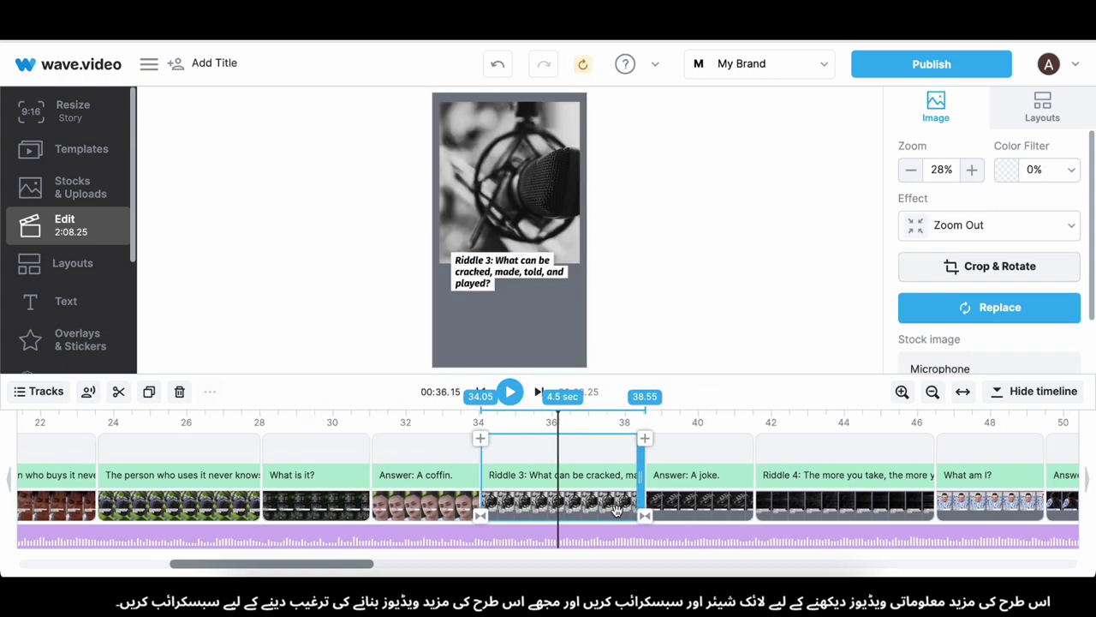
left_click_drag(518, 267, 530, 366)
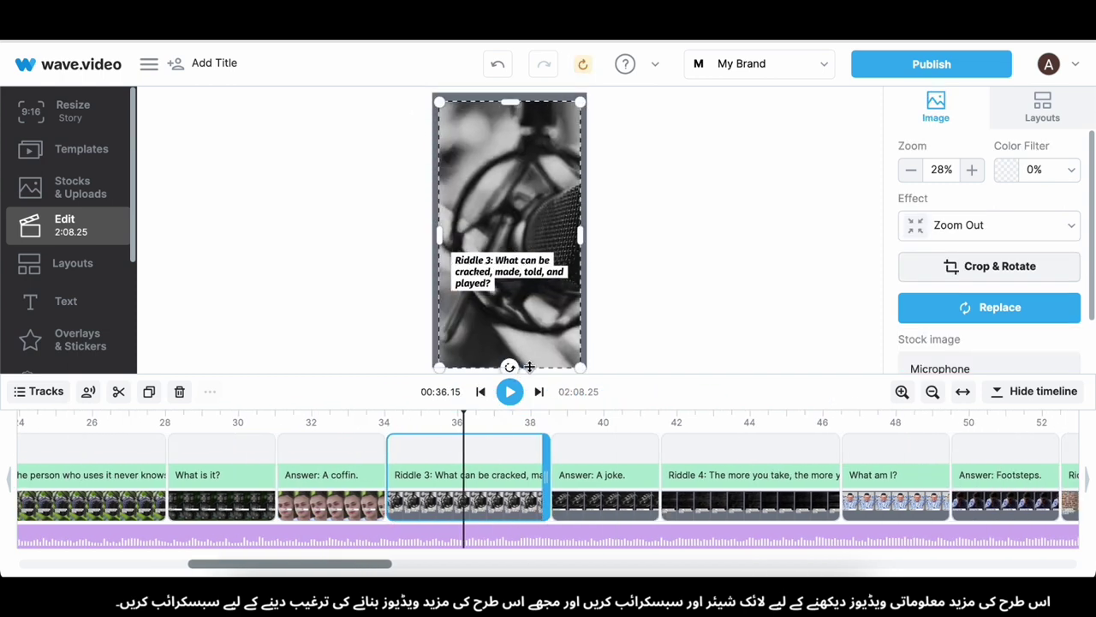
left_click_drag(515, 95, 517, 90)
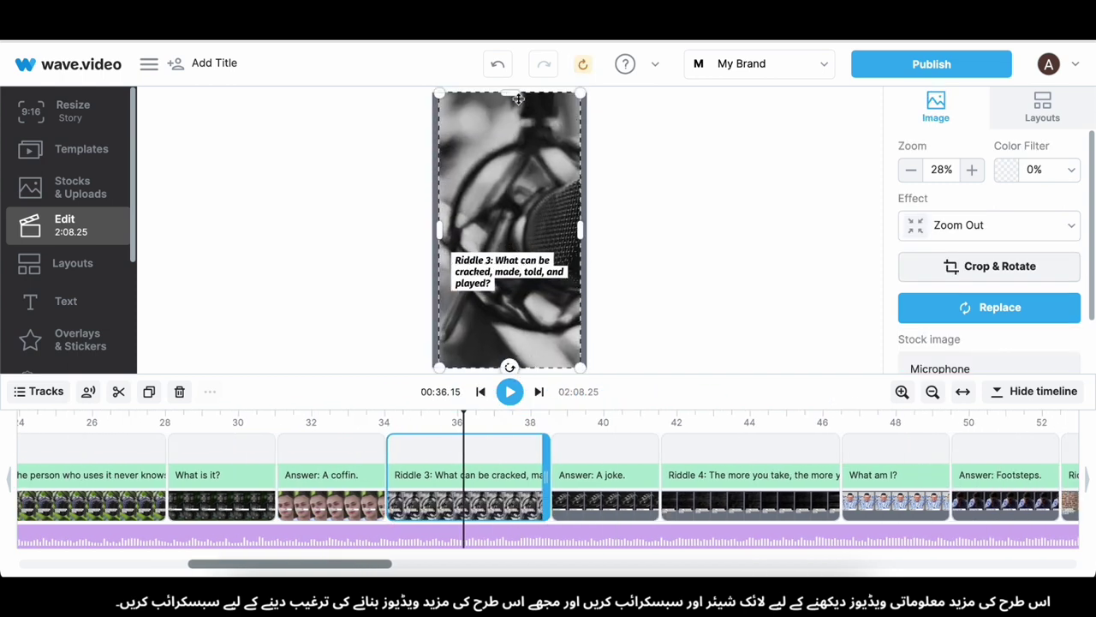
left_click_drag(583, 233, 591, 234)
left_click_drag(438, 234, 431, 234)
Step: Enlarge the dark microphone image in the "Answer: A joke." scene until it covers the whole frame
scroll(439, 473, "right", 2)
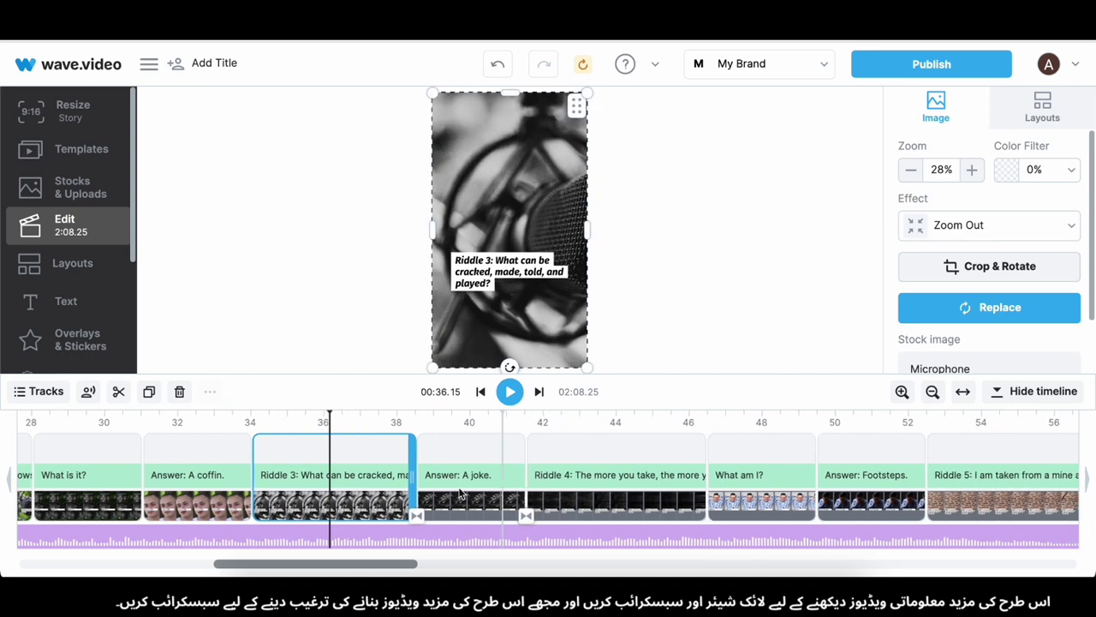
left_click(439, 474)
left_click(511, 195)
left_click_drag(511, 263, 513, 366)
left_click_drag(581, 236, 588, 235)
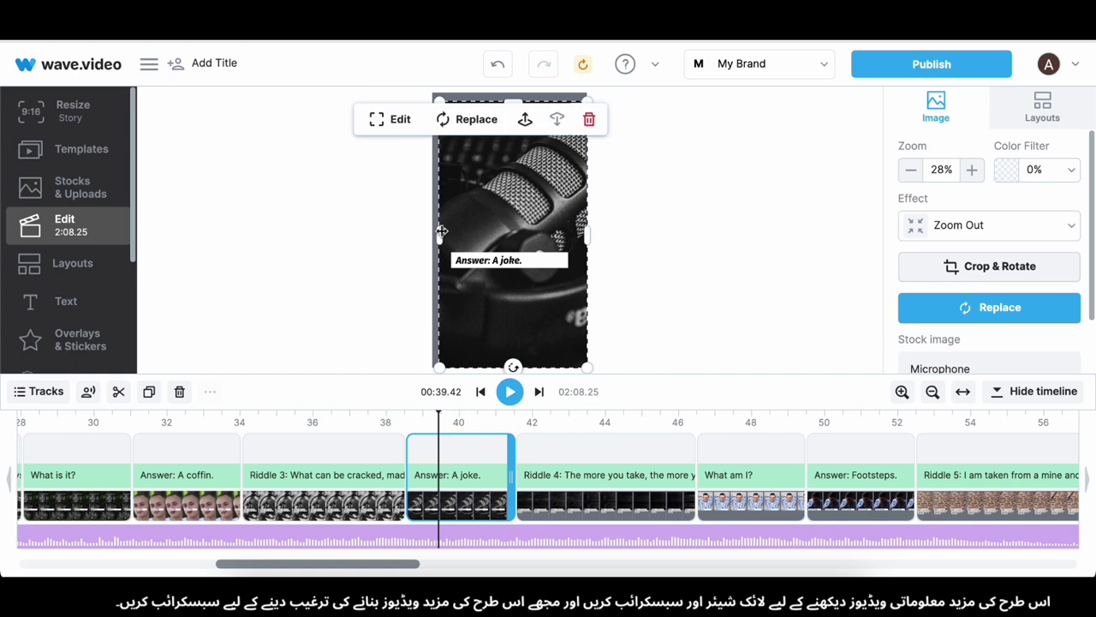
left_click_drag(439, 234, 433, 234)
Step: Try to extend the background music track to the end of the "Riddle 5" scene
scroll(527, 516, "right", 5)
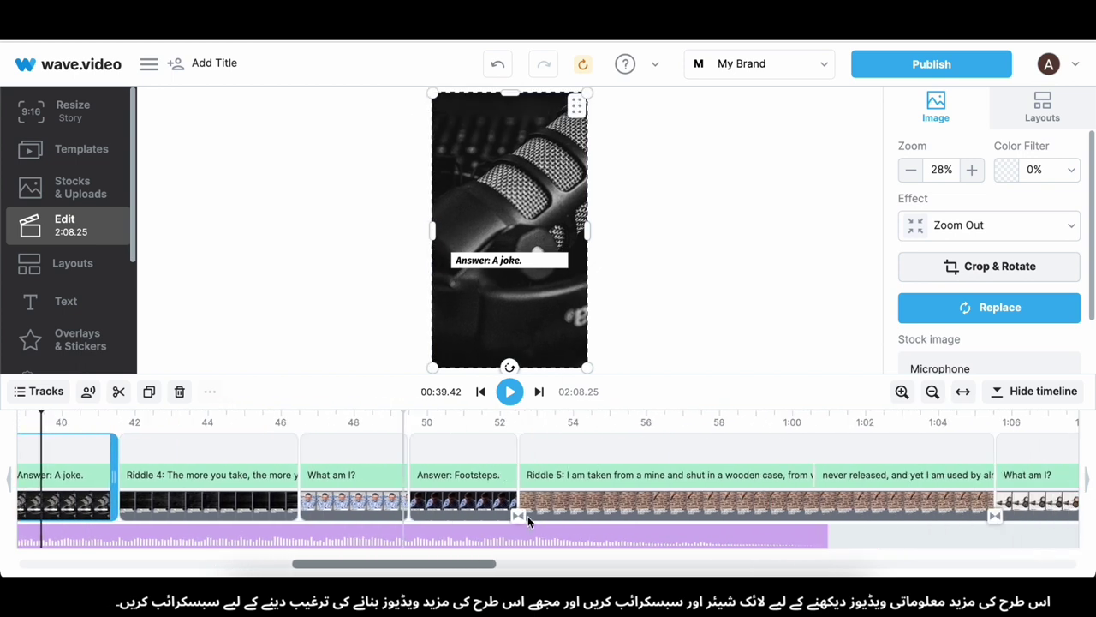
left_click(178, 504)
scroll(945, 517, "left", 2)
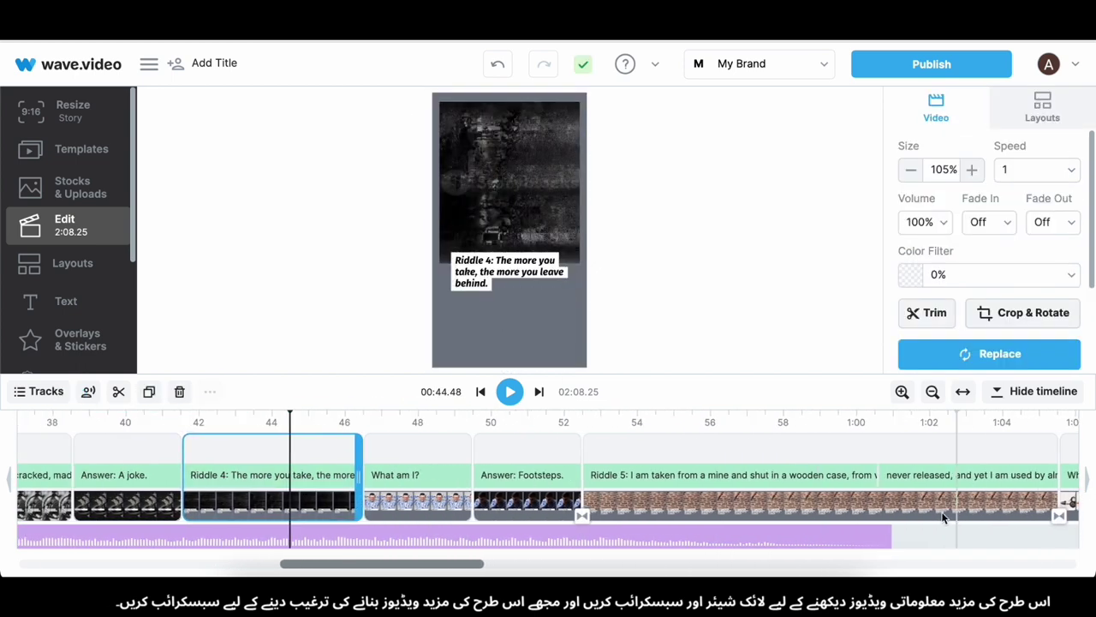
scroll(944, 517, "right", 1)
left_click(797, 540)
scroll(820, 543, "right", 3)
left_click_drag(629, 537, 675, 540)
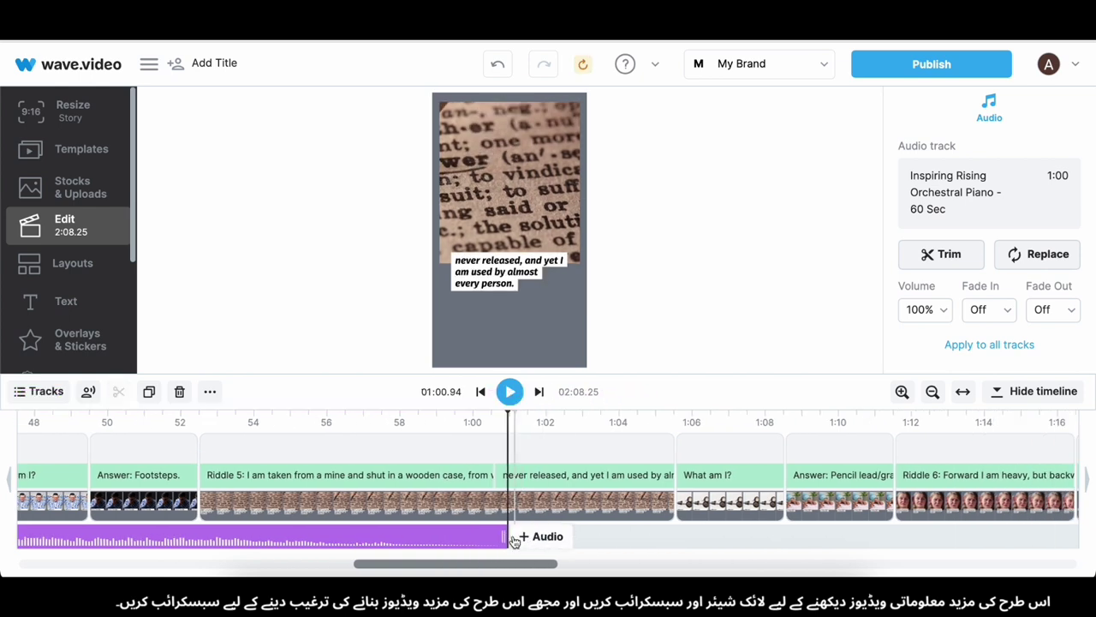
Step: Check the scenes at the end of the video, including "Answer: Fire.", and review the already resized scenes around "Riddle 3"
scroll(703, 537, "right", 20)
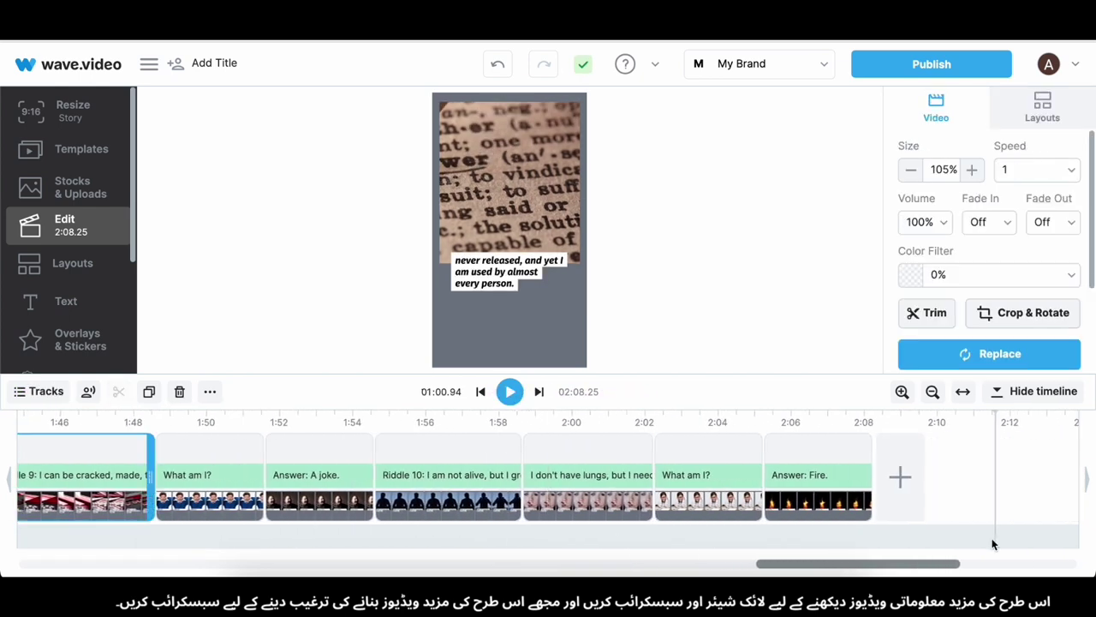
left_click(672, 501)
left_click(573, 497)
left_click(799, 476)
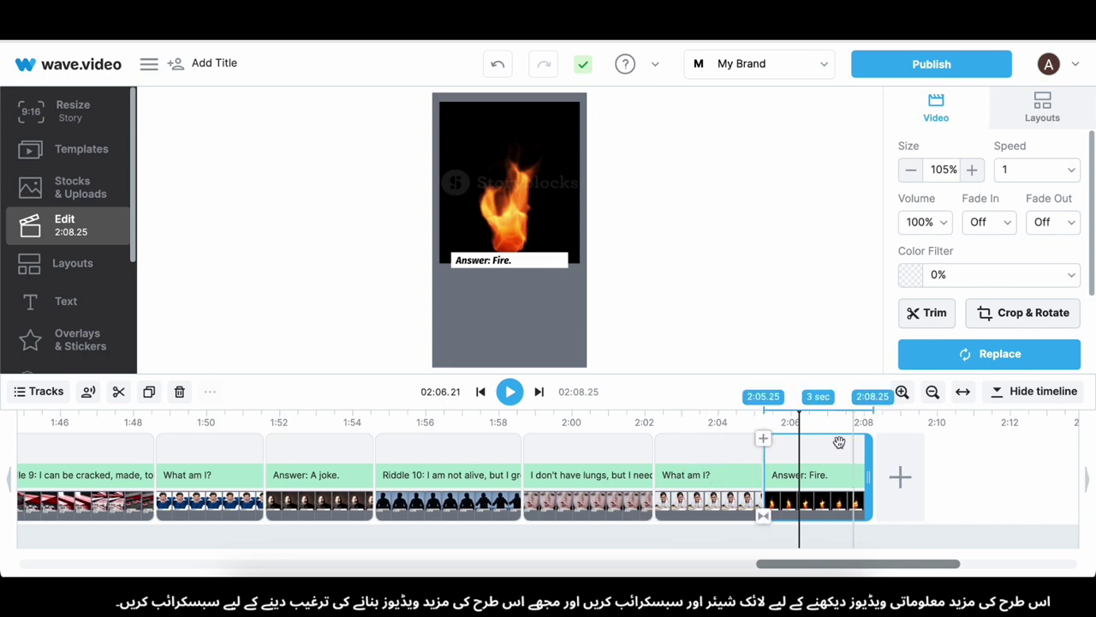
scroll(681, 505, "left", 18)
left_click(274, 505)
scroll(266, 509, "left", 6)
left_click(265, 510)
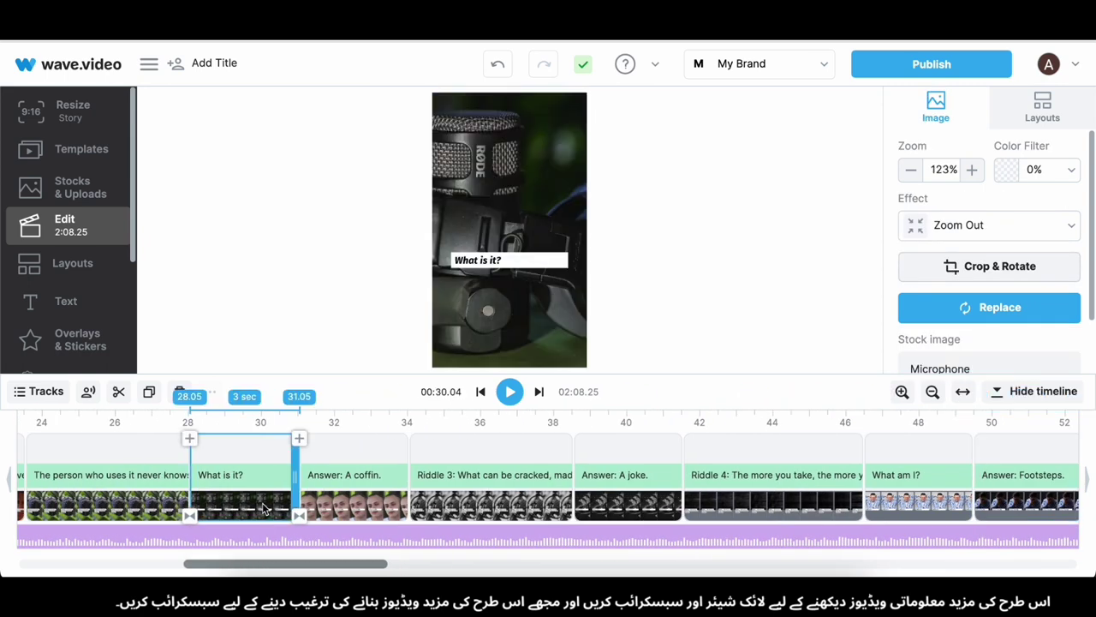
scroll(264, 509, "left", 4)
left_click(649, 515)
scroll(651, 514, "right", 2)
left_click(653, 507)
scroll(652, 506, "right", 2)
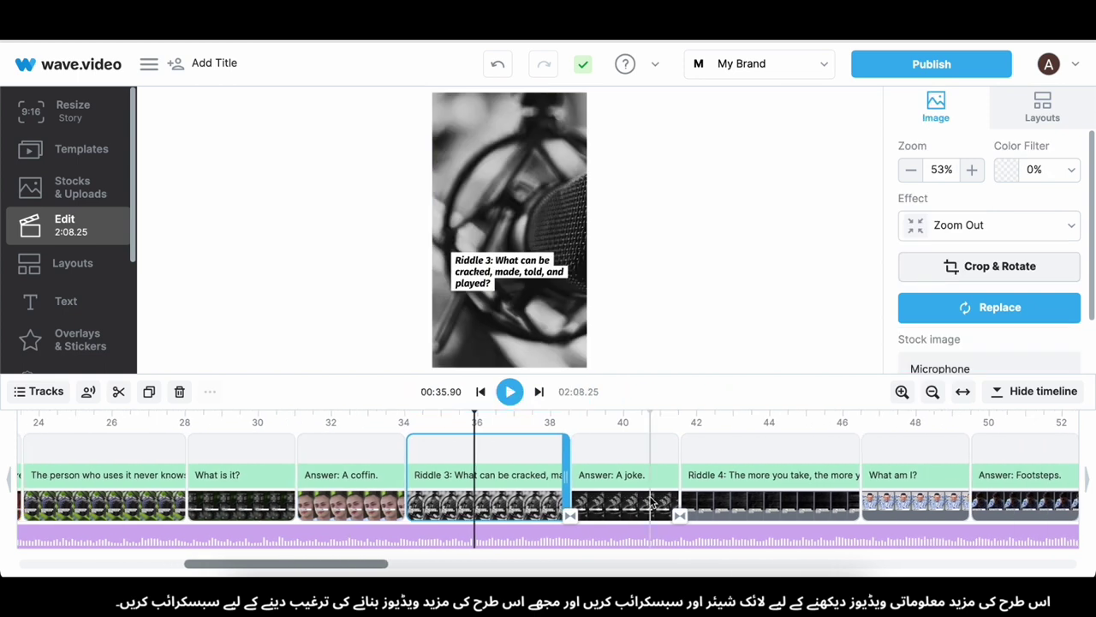
left_click(690, 505)
scroll(599, 505, "right", 4)
Step: Stretch the dark video clip in the "Riddle 4" scene downward, sideways and upward to fill the frame
left_click(540, 506)
left_click(495, 364)
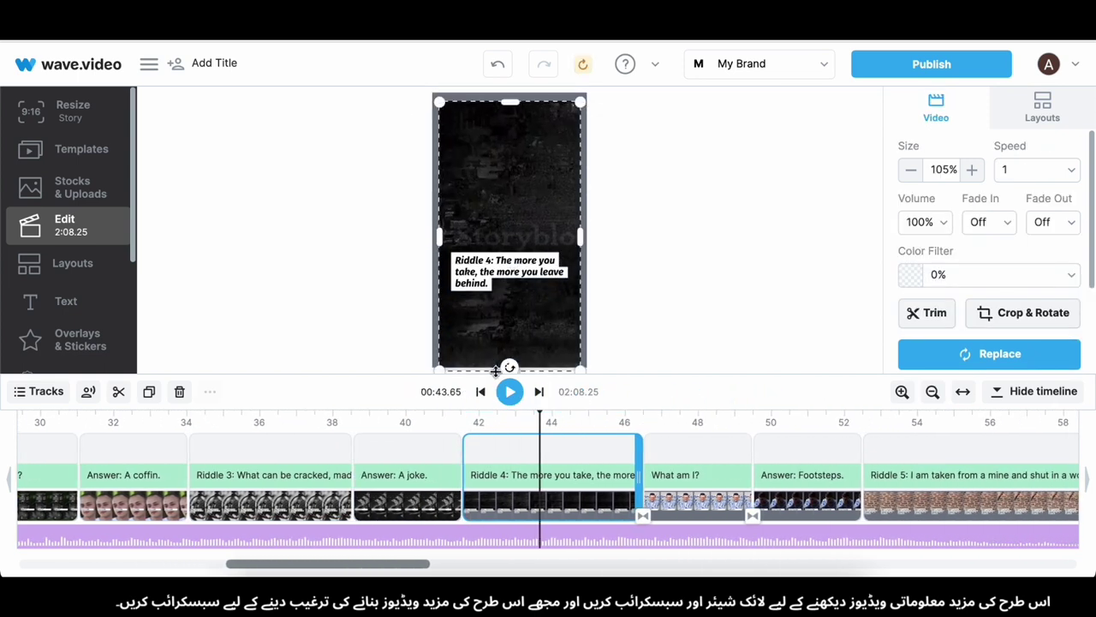
left_click(554, 286)
left_click_drag(583, 236, 590, 239)
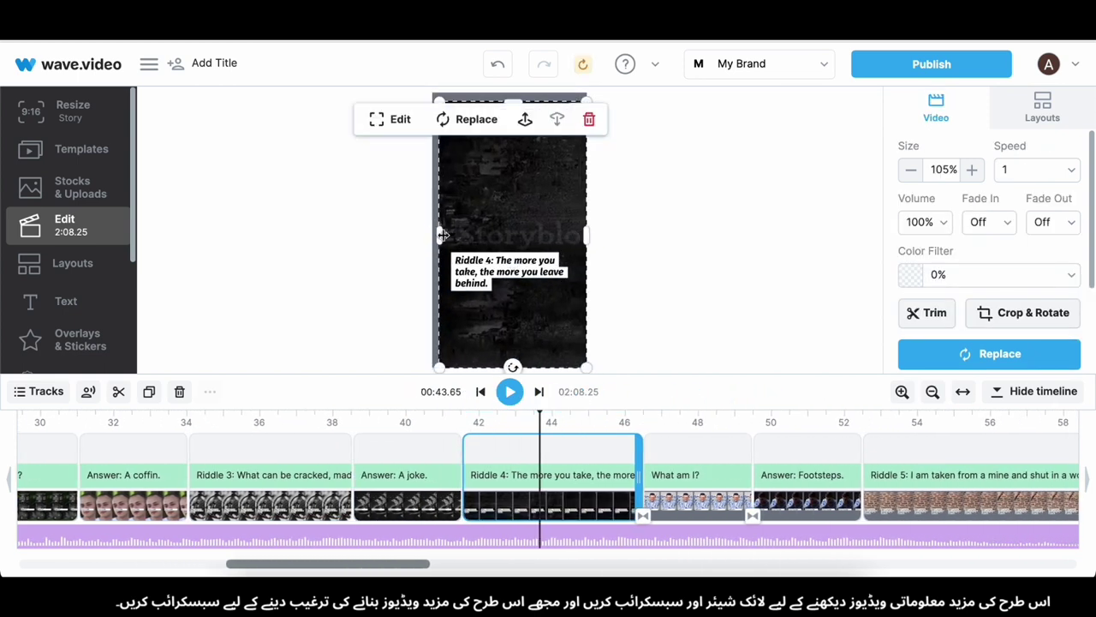
left_click_drag(441, 237, 435, 239)
left_click_drag(513, 96, 515, 91)
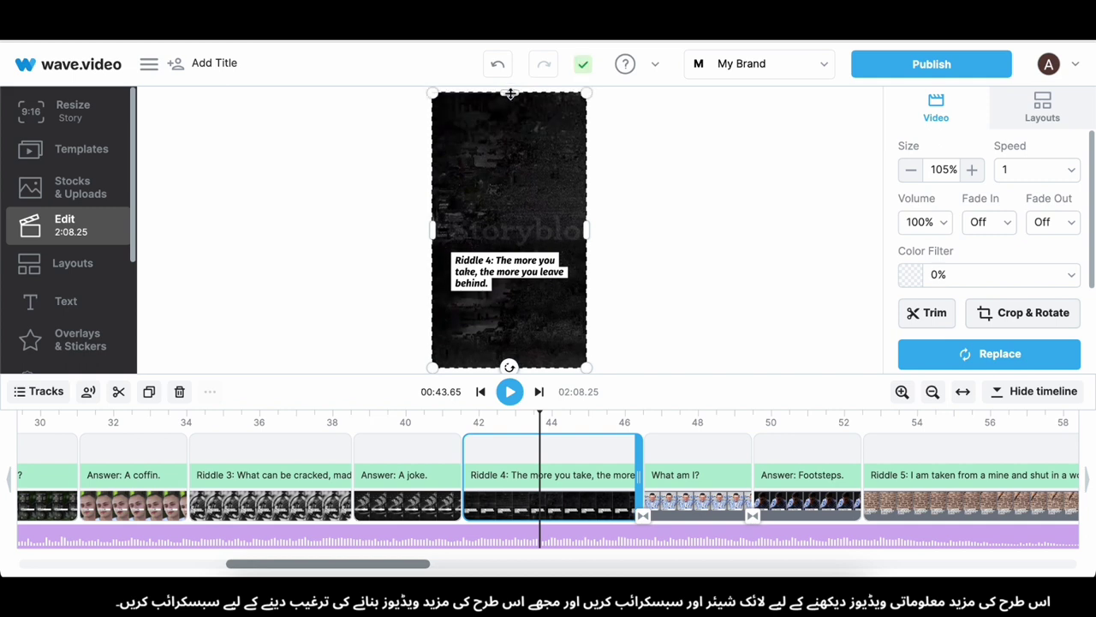
Step: Expand the image of the man covering his ears in the "What am I?" scene after "Riddle 4" to the frame edges
scroll(514, 493, "right", 3)
left_click(511, 501)
left_click_drag(497, 260, 509, 366)
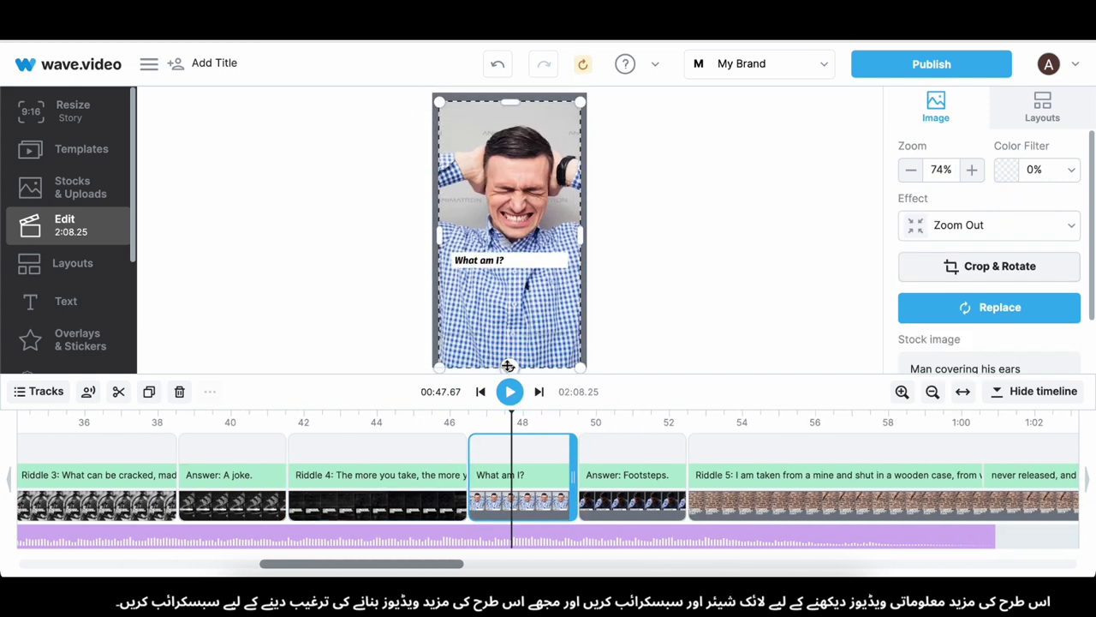
left_click_drag(582, 234, 589, 231)
left_click_drag(434, 246, 431, 244)
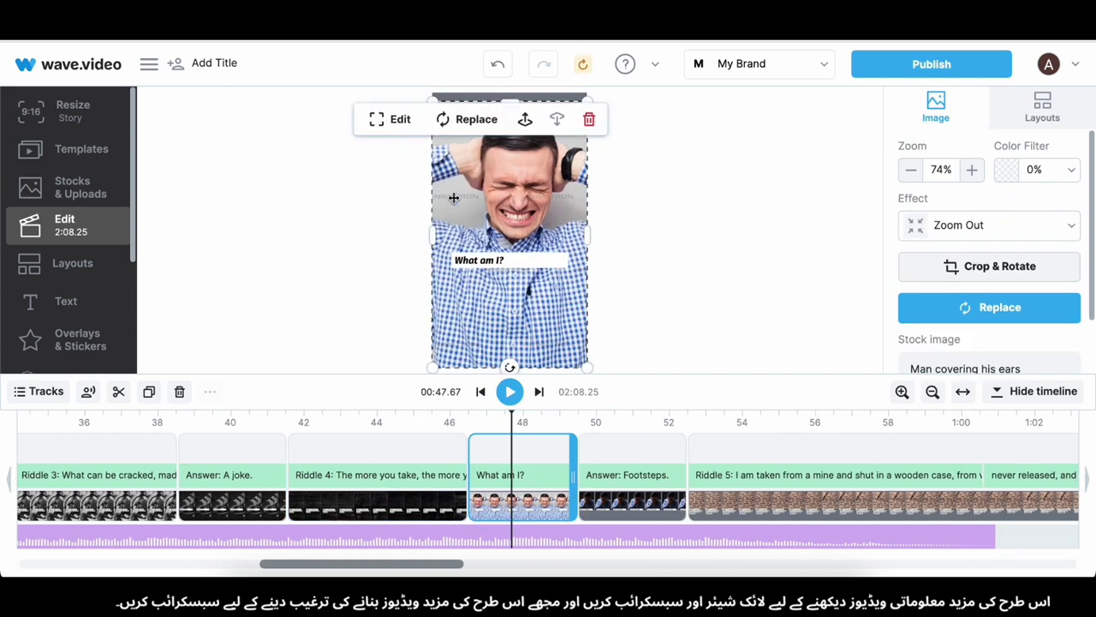
left_click_drag(516, 97, 516, 89)
Step: Resize the image of the man covering his mouth in the "Answer: Footsteps." scene to cover the full frame
left_click(618, 478)
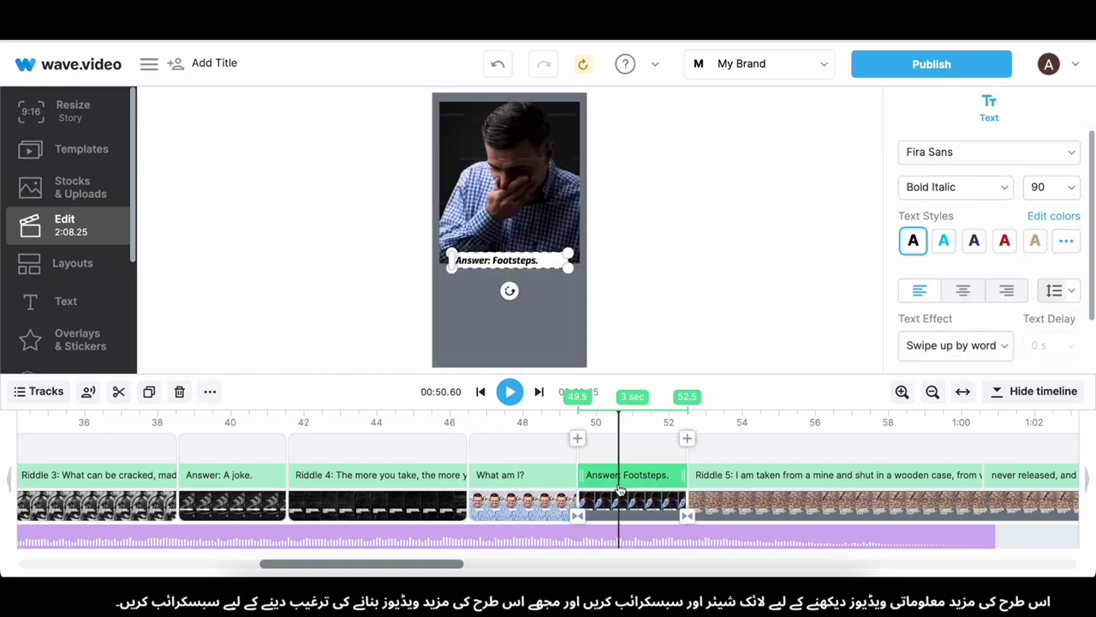
left_click(525, 151)
left_click_drag(511, 264, 512, 368)
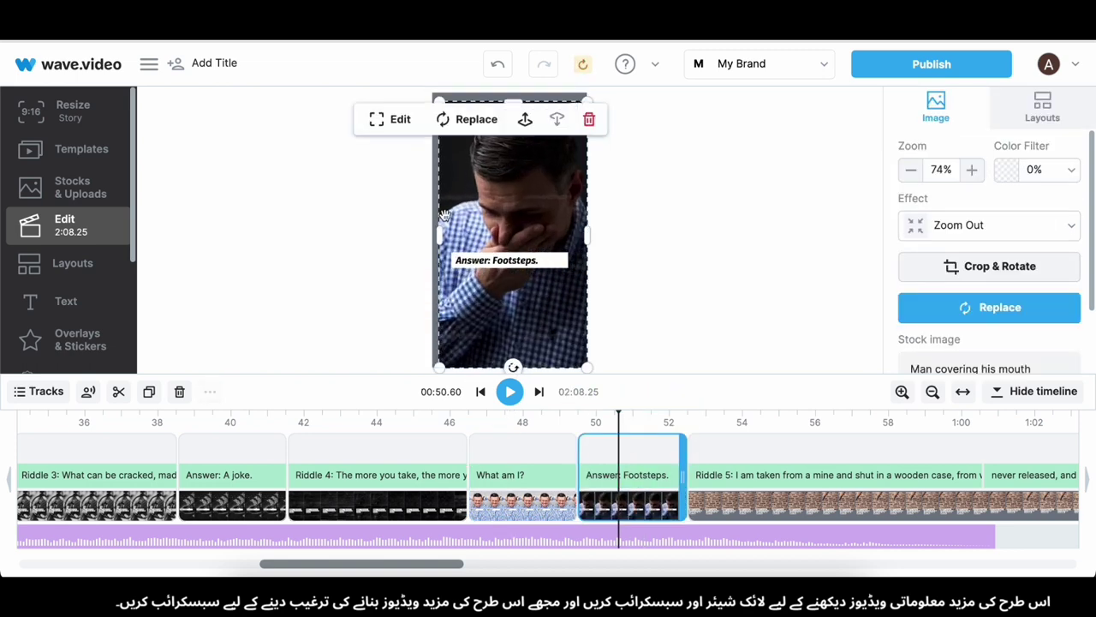
left_click_drag(435, 240, 430, 241)
left_click_drag(514, 99, 514, 91)
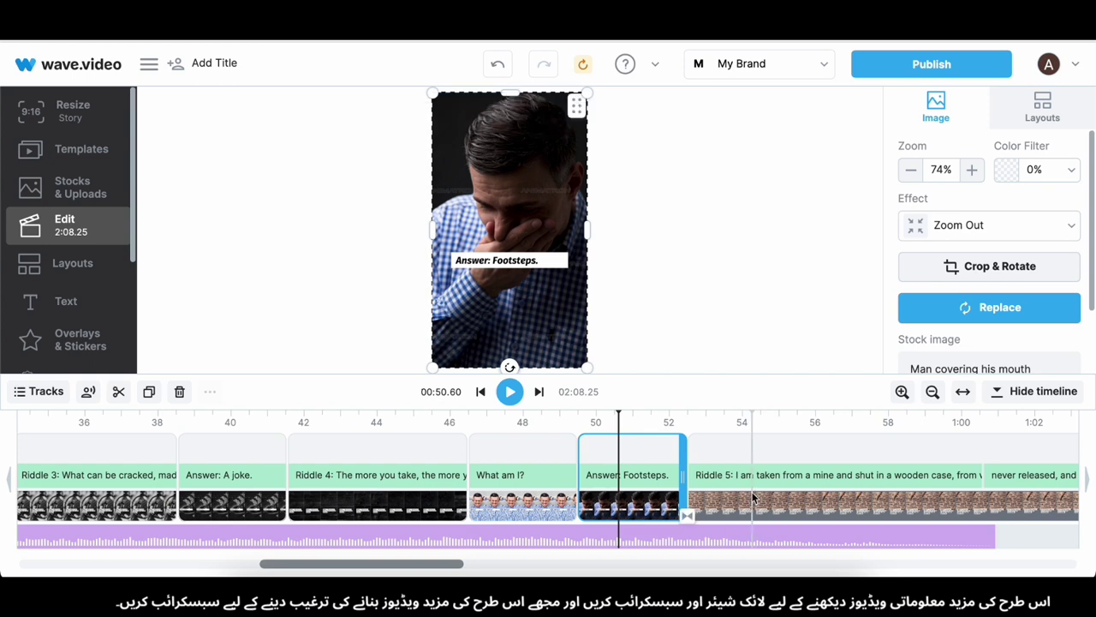
Step: Stretch the printed-text video clip in the "Riddle 5" scene on all sides to cover the grey background
left_click(753, 497)
left_click(554, 208)
left_click_drag(511, 265, 512, 369)
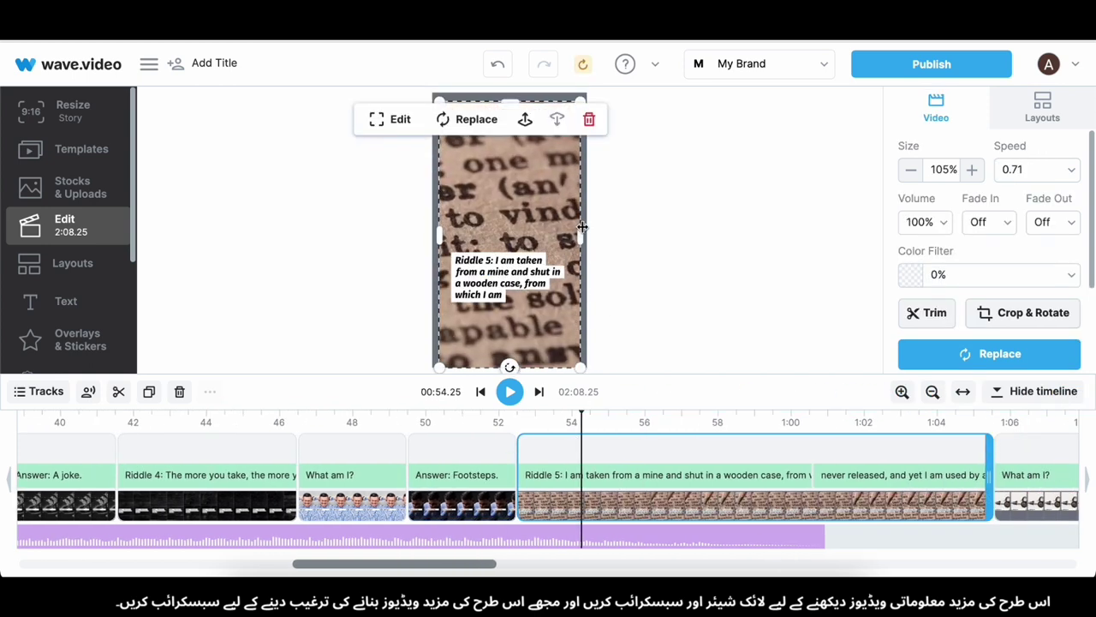
left_click_drag(439, 235, 432, 236)
left_click_drag(512, 101, 511, 93)
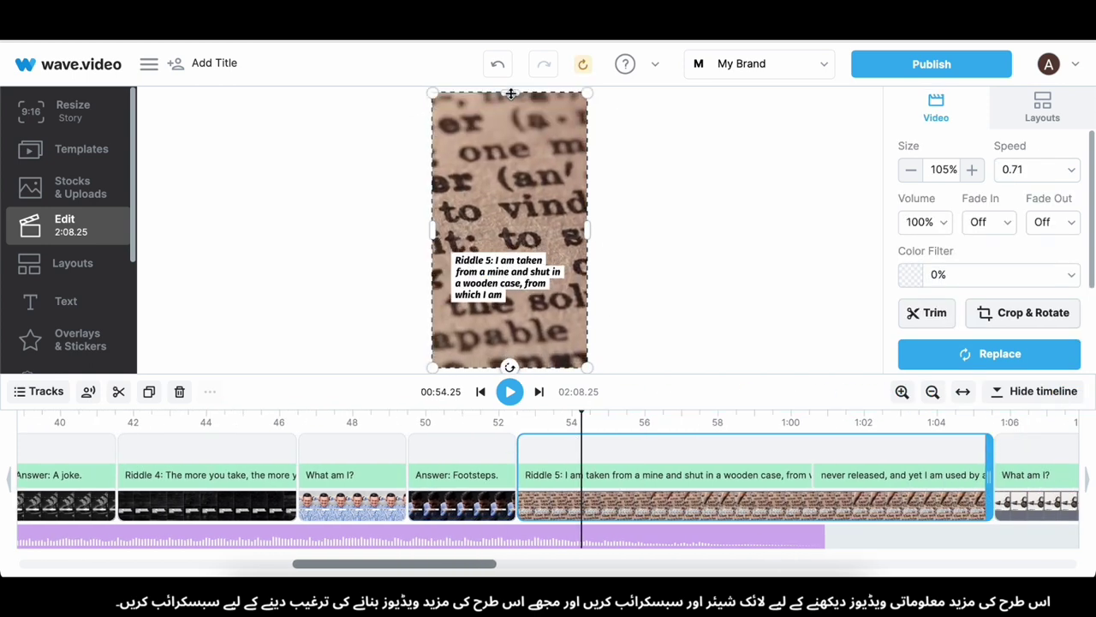
Step: Enlarge the headphones stock image in the "What am I?" scene after "Riddle 5" to fill the frame
scroll(745, 529, "right", 5)
left_click(507, 474)
left_click(506, 197)
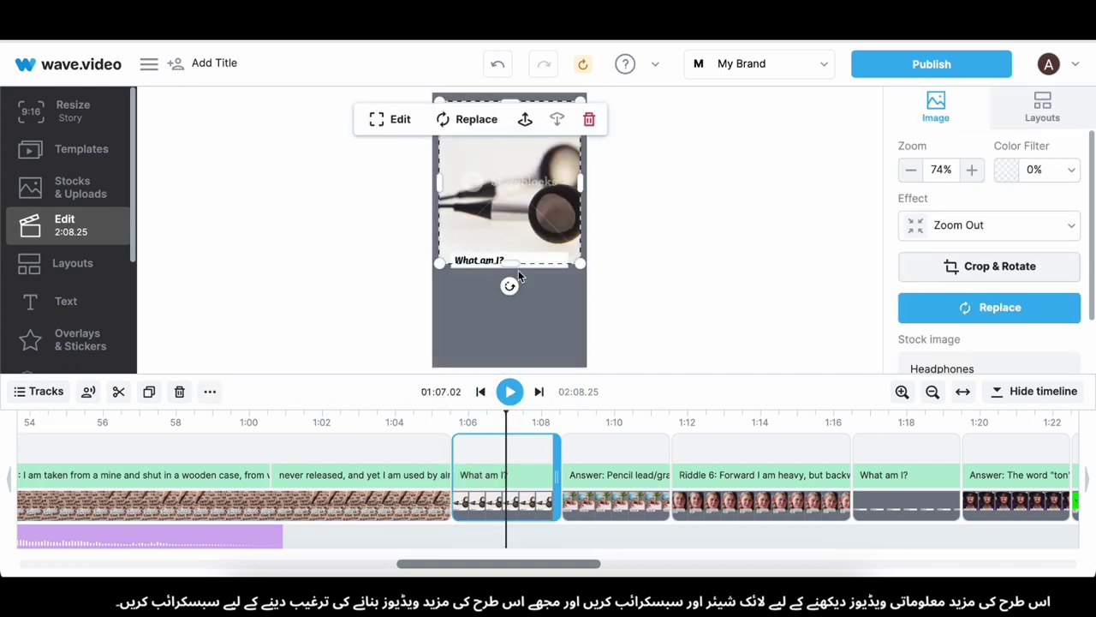
left_click(513, 367)
left_click_drag(585, 236, 567, 237)
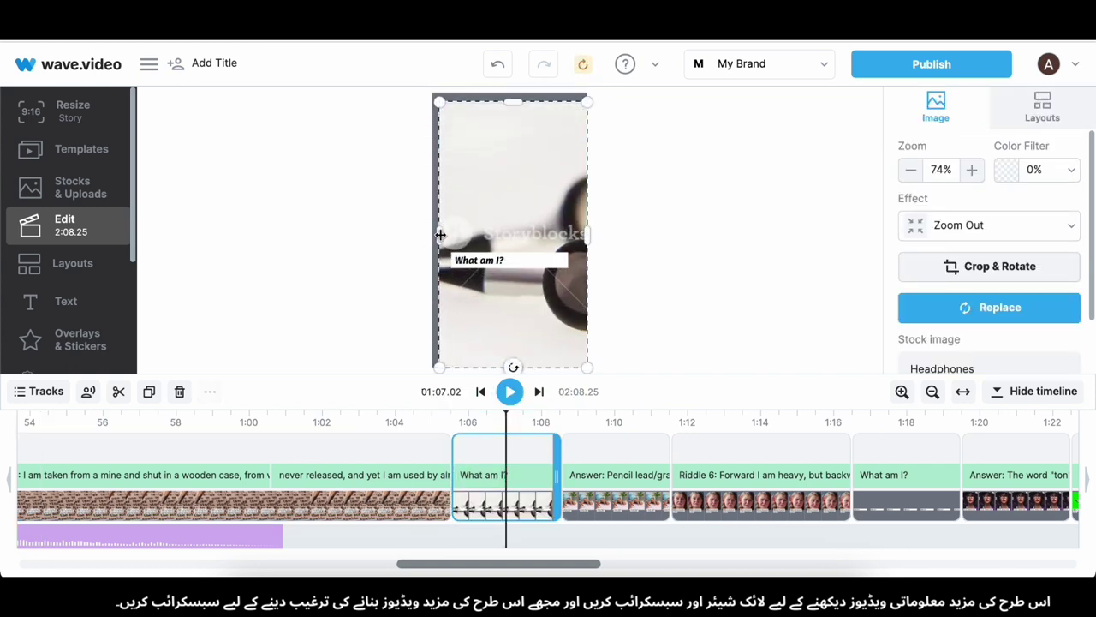
left_click_drag(440, 235, 432, 235)
left_click_drag(513, 102, 513, 92)
Step: Expand the test-paper image in the "Answer: Pencil lead/graphite." scene to the edges of the frame
left_click(626, 504)
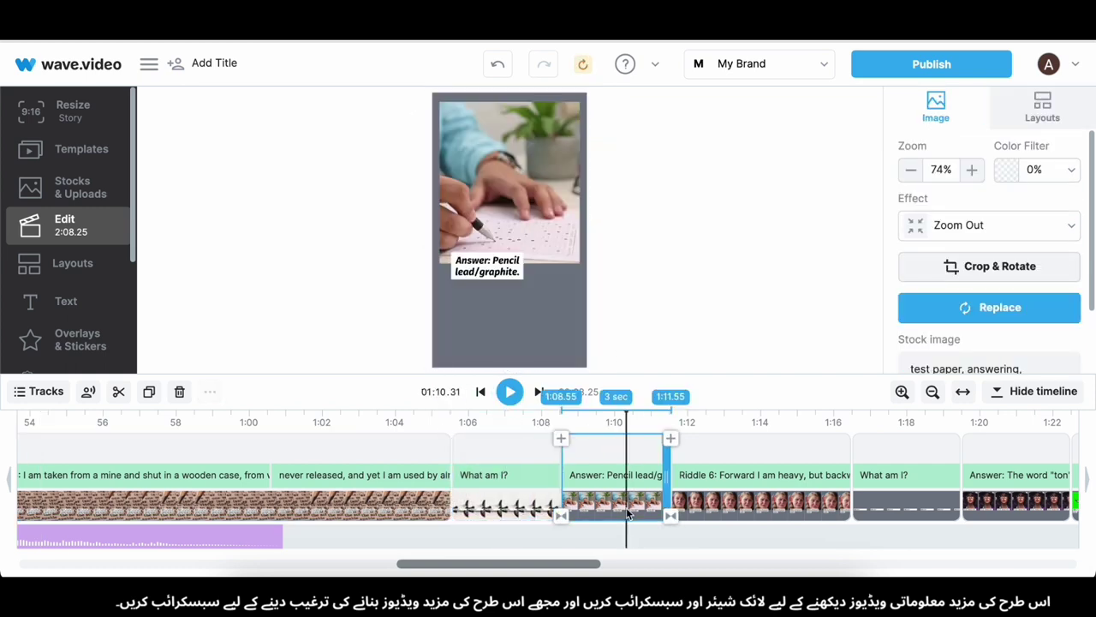
scroll(627, 503, "right", 3)
left_click(520, 154)
left_click_drag(513, 264, 523, 369)
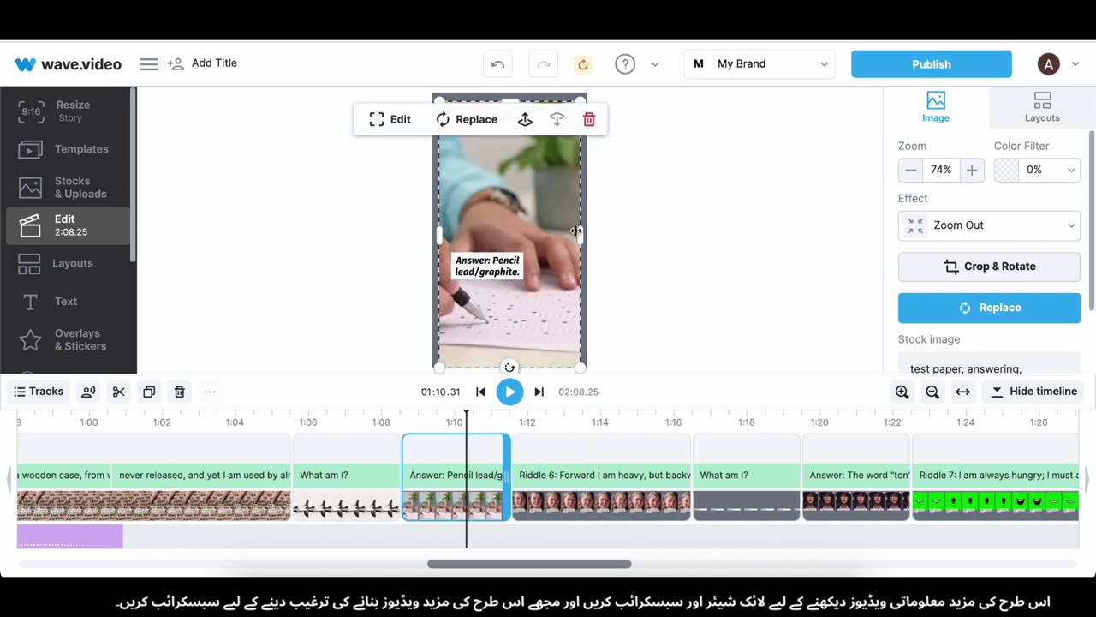
left_click_drag(578, 233, 585, 234)
left_click_drag(441, 236, 435, 238)
left_click_drag(510, 101, 511, 92)
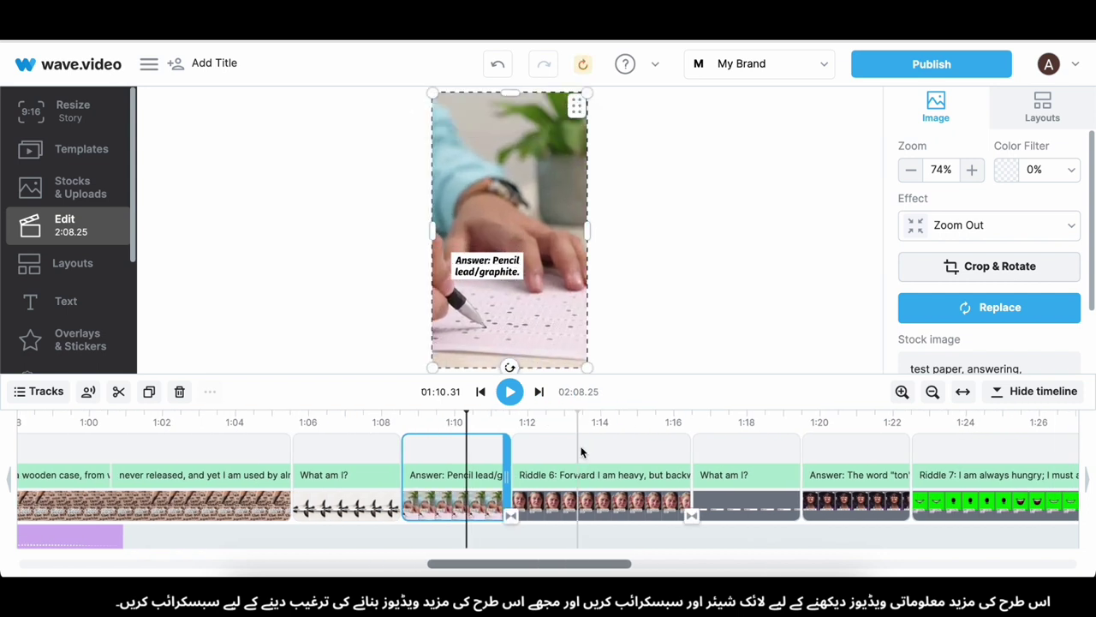
Step: Stretch the close-up video of the elderly woman in the "Riddle 6" scene on all sides to fill the frame
left_click(587, 490)
left_click(520, 210)
left_click_drag(516, 264, 514, 369)
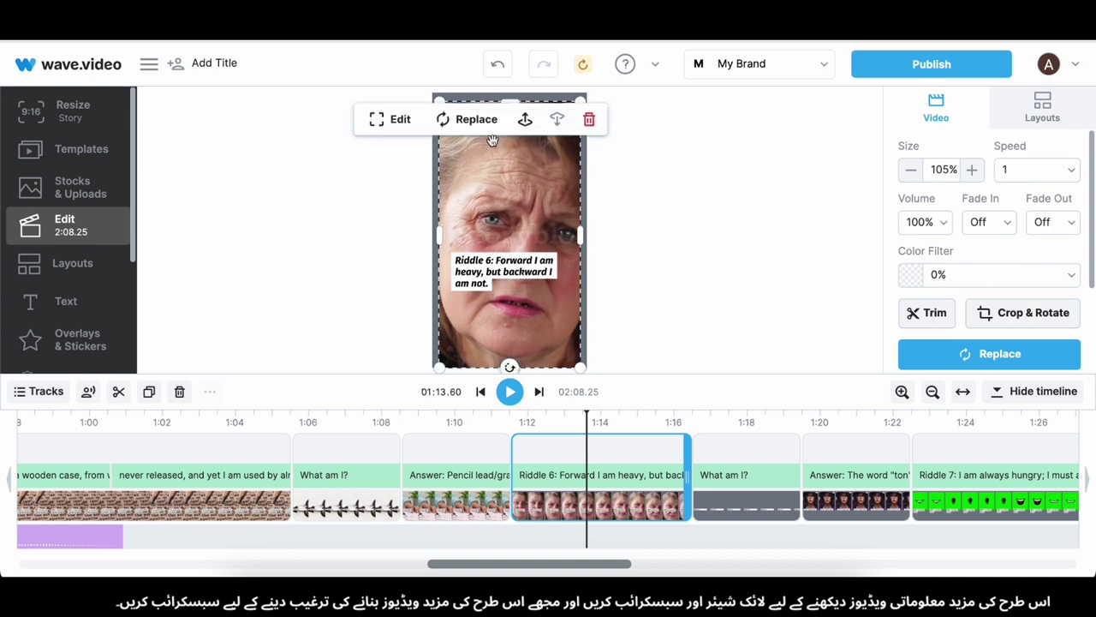
left_click_drag(509, 100, 509, 93)
left_click_drag(581, 234, 588, 232)
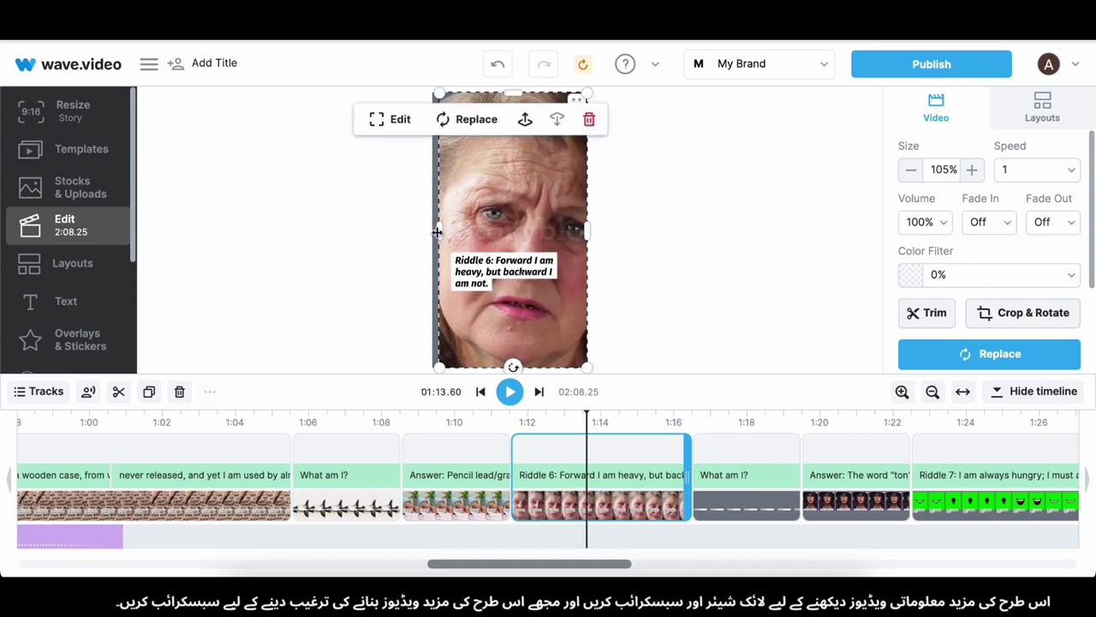
left_click_drag(438, 236, 434, 234)
Step: Extend the stock image in the "What am I?" scene after "Riddle 6" to cover the grey background
left_click(736, 482)
left_click(483, 159)
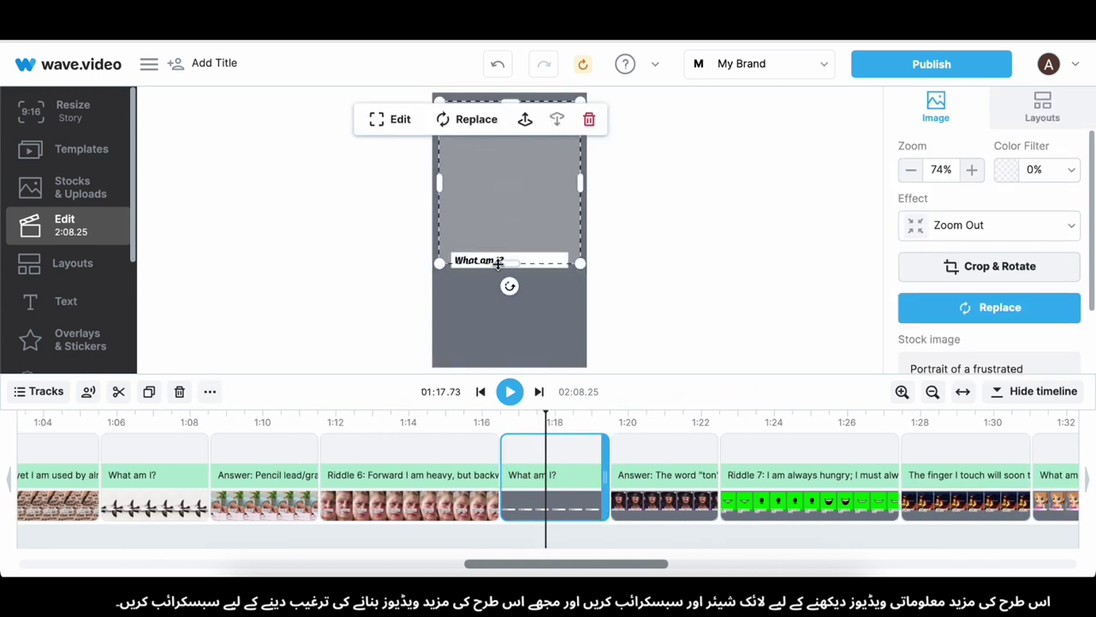
left_click_drag(499, 265, 507, 368)
left_click(585, 246)
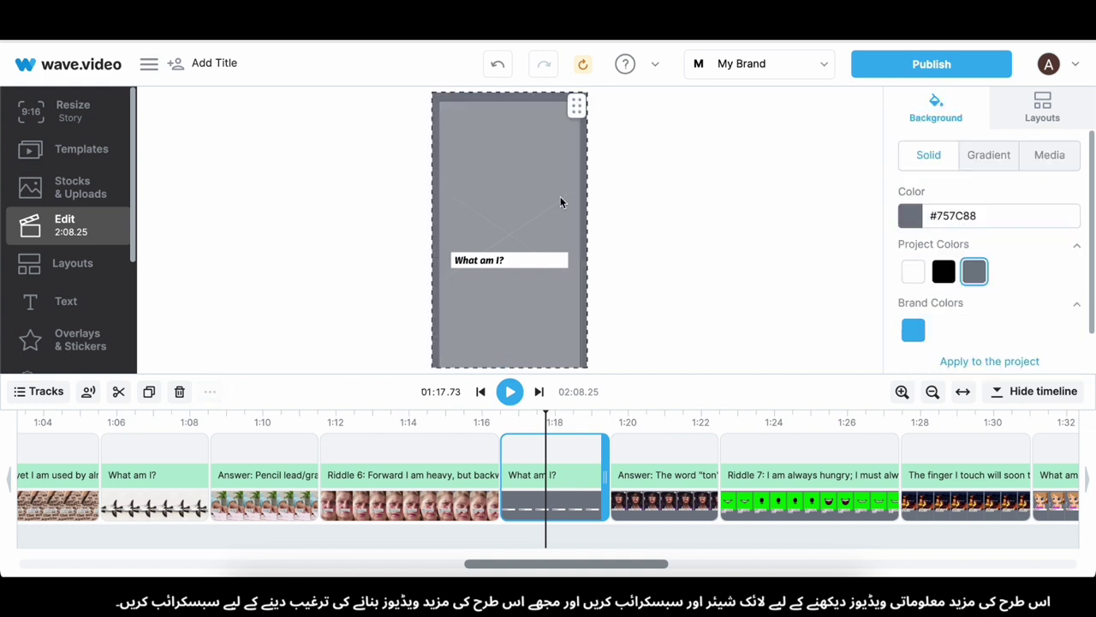
left_click(564, 203)
left_click_drag(581, 237, 587, 236)
left_click_drag(437, 236, 432, 236)
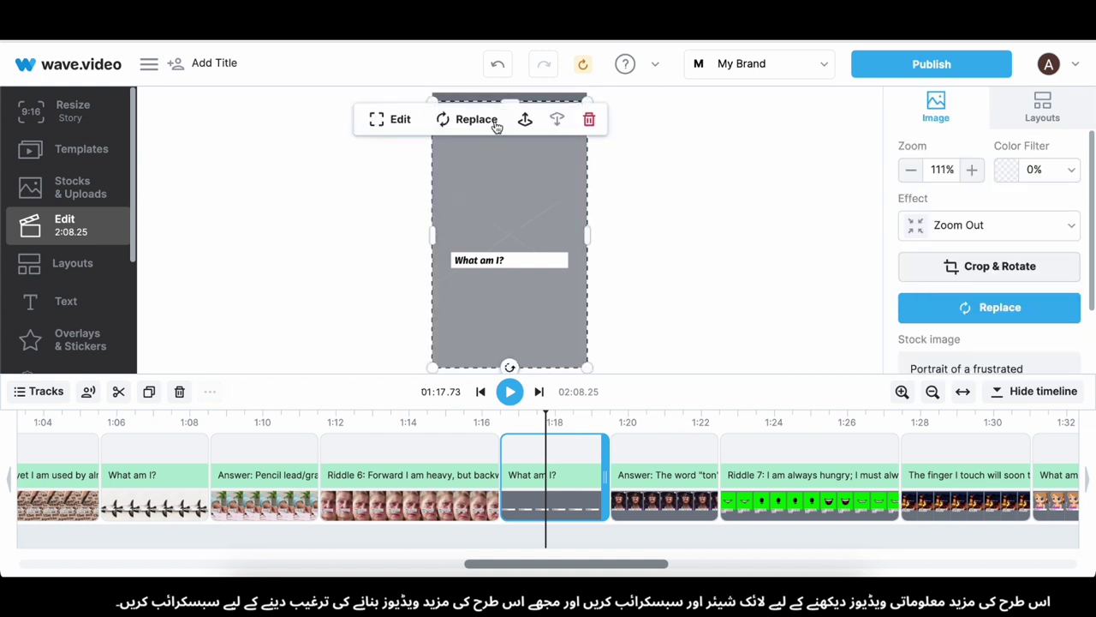
Step: Enlarge the image of the woman in glasses in the "Answer: The word "ton"." scene to the full frame
left_click(635, 475)
left_click(509, 233)
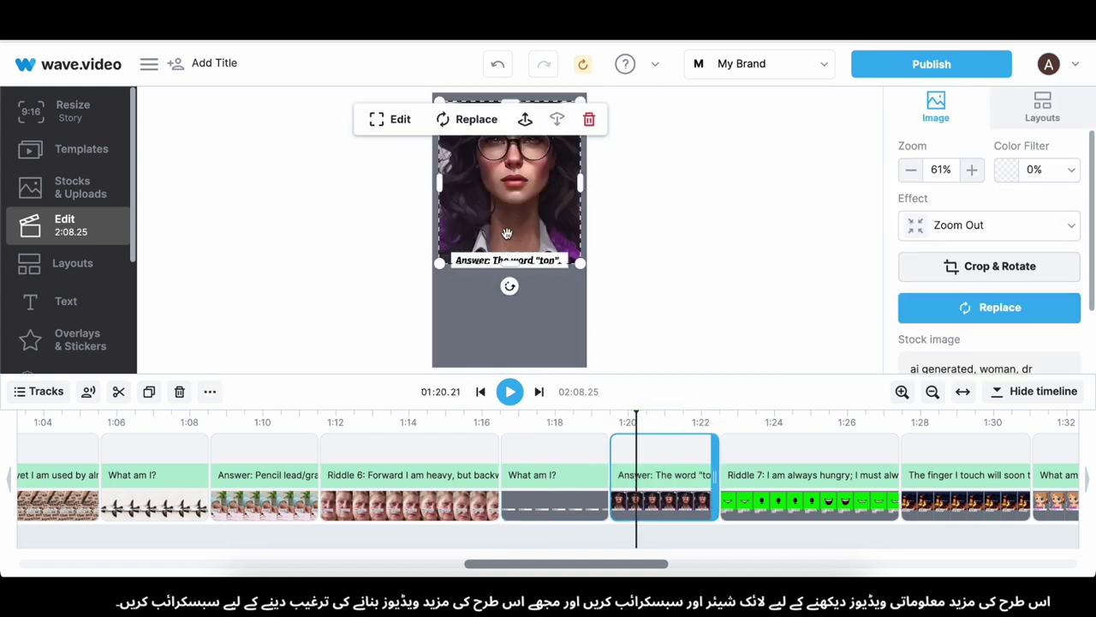
left_click_drag(509, 310, 509, 367)
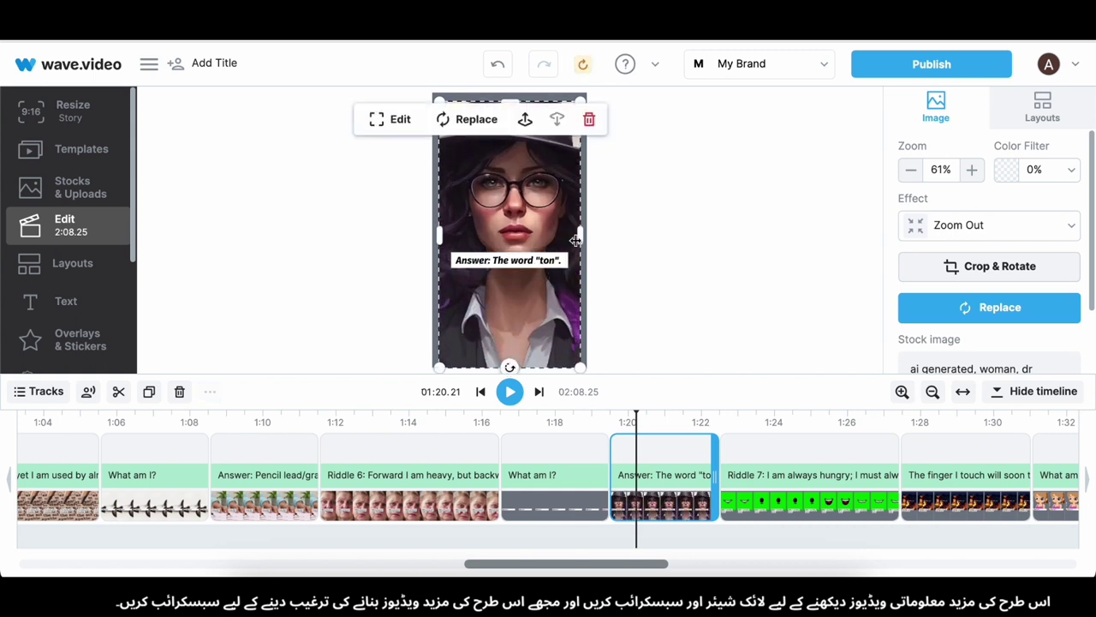
left_click_drag(579, 240, 586, 243)
left_click_drag(438, 233, 434, 224)
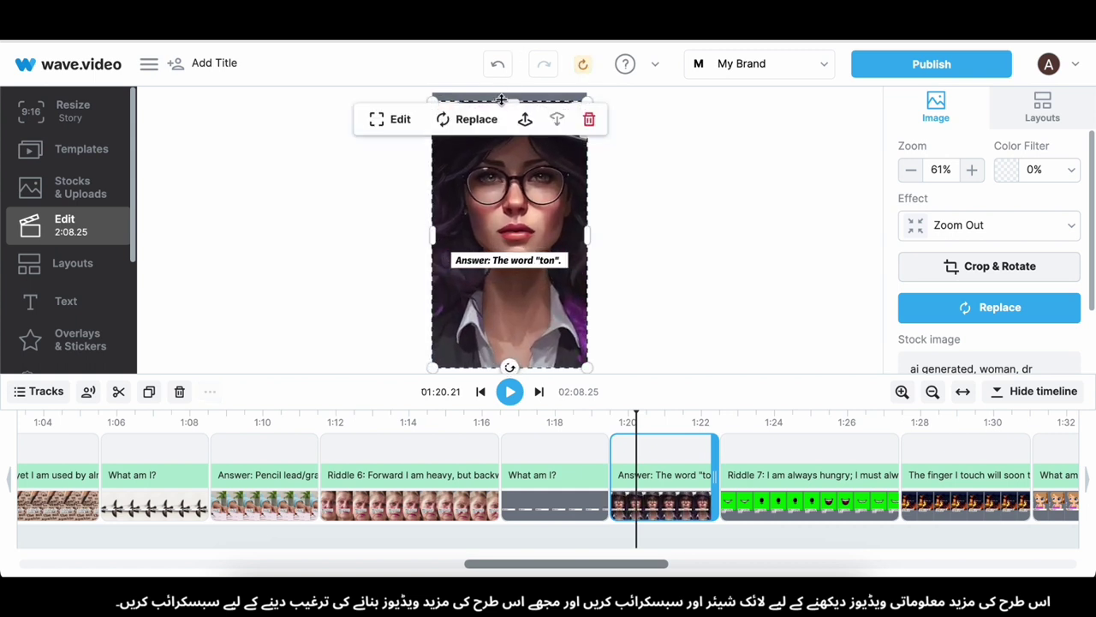
left_click_drag(501, 99, 508, 89)
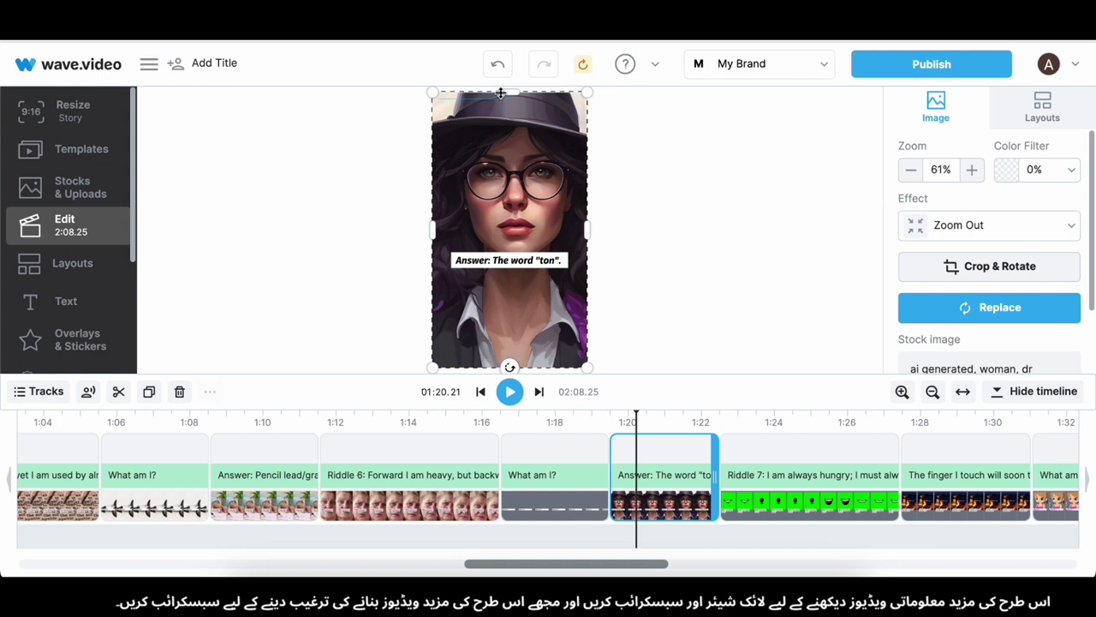
Step: Enlarge the green cartoon-mouth clip in "Riddle 7" and the fire image in "The finger I touch will soon turn red." to fill the frame
left_click(773, 510)
left_click_drag(537, 259, 516, 368)
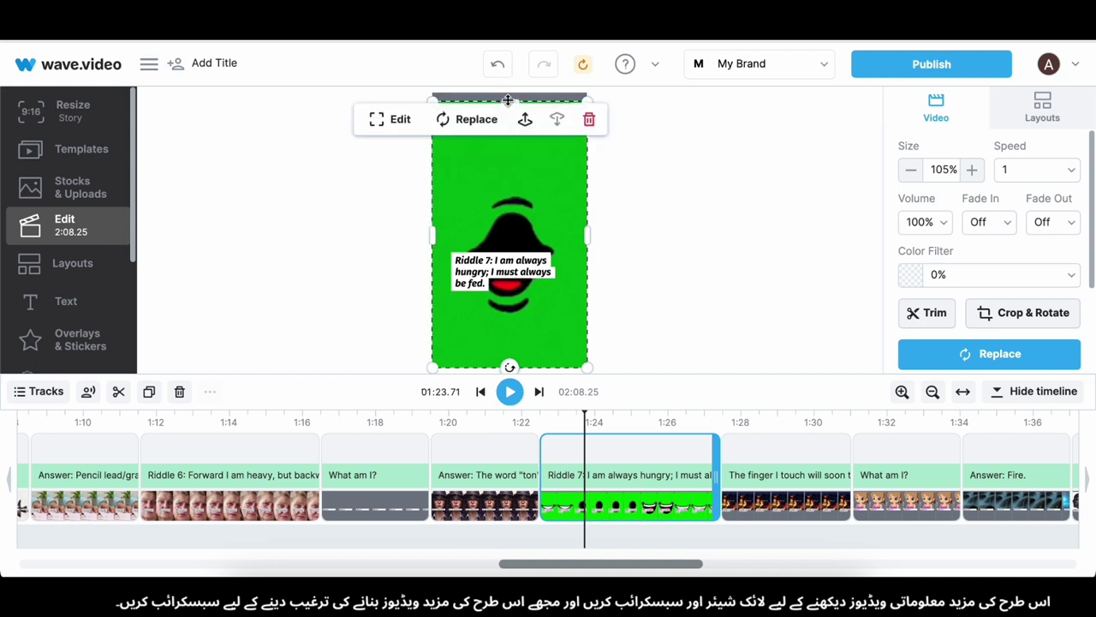
scroll(624, 485, "right", 2)
left_click(500, 226)
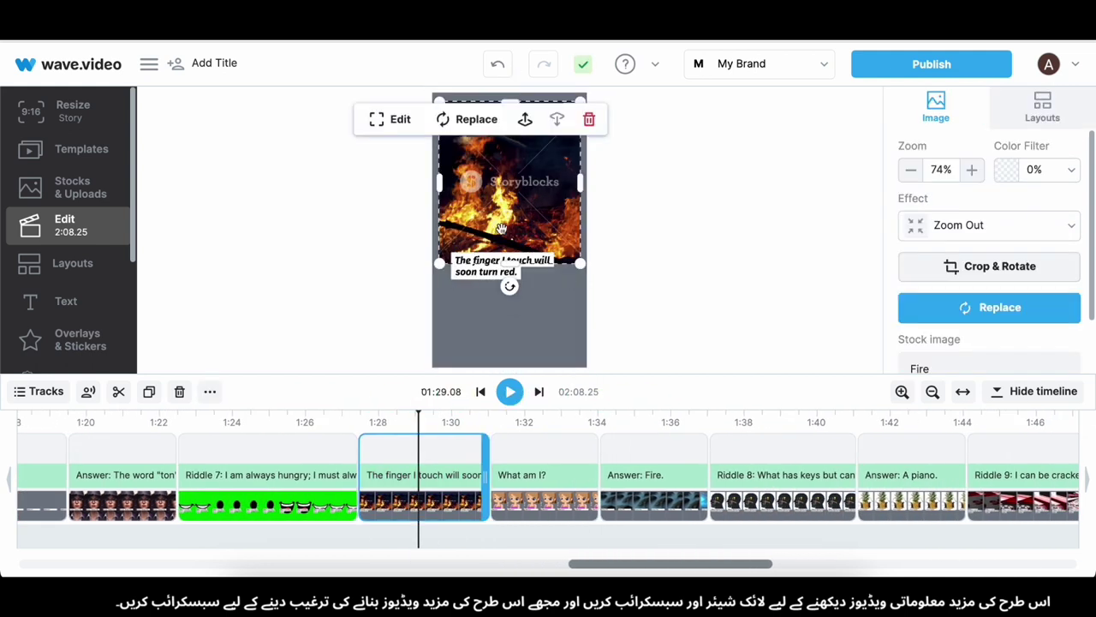
left_click_drag(511, 264, 530, 370)
left_click_drag(582, 236, 589, 237)
left_click_drag(436, 233, 431, 233)
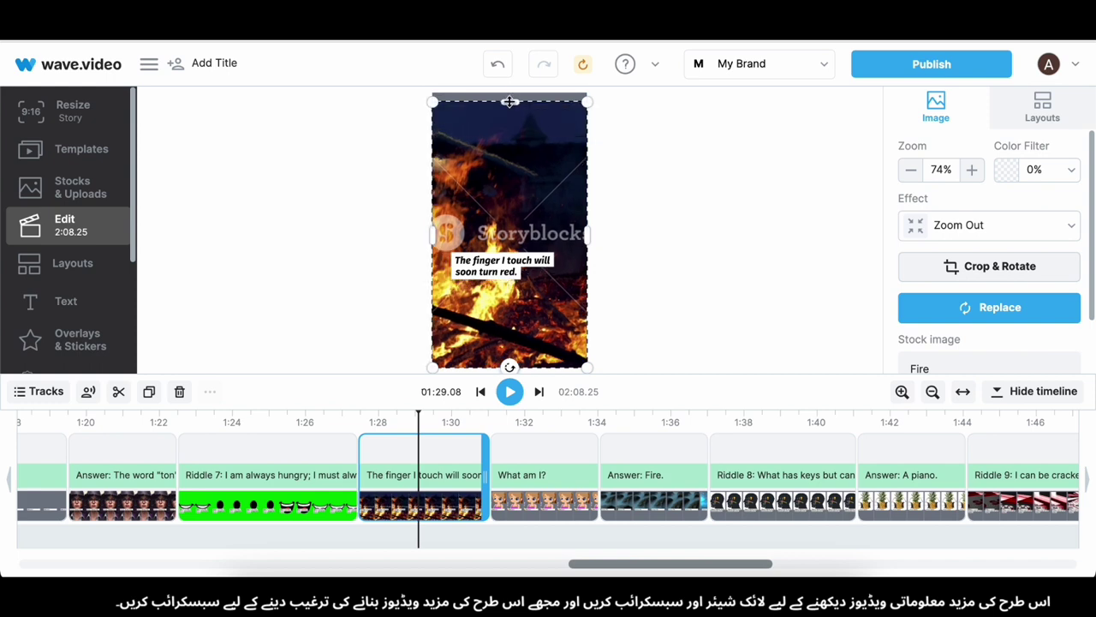
Step: Expand the cartoon girl image in the "What am I?" scene before "Answer: Fire." to the frame's edges
left_click(571, 442)
scroll(383, 513, "right", 4)
left_click(255, 492)
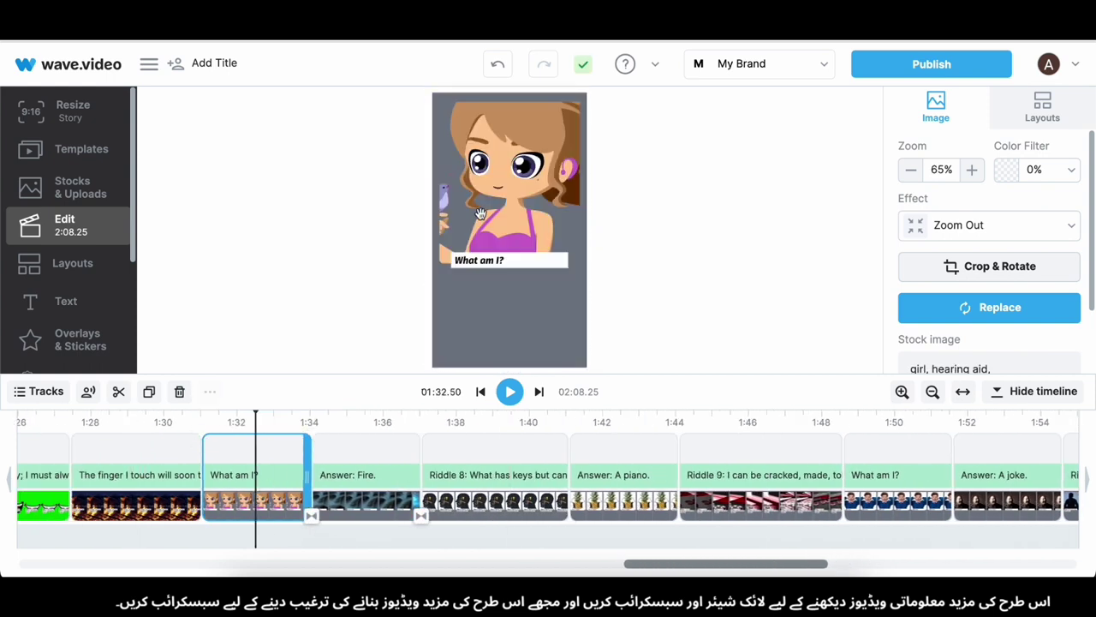
left_click_drag(514, 264, 508, 366)
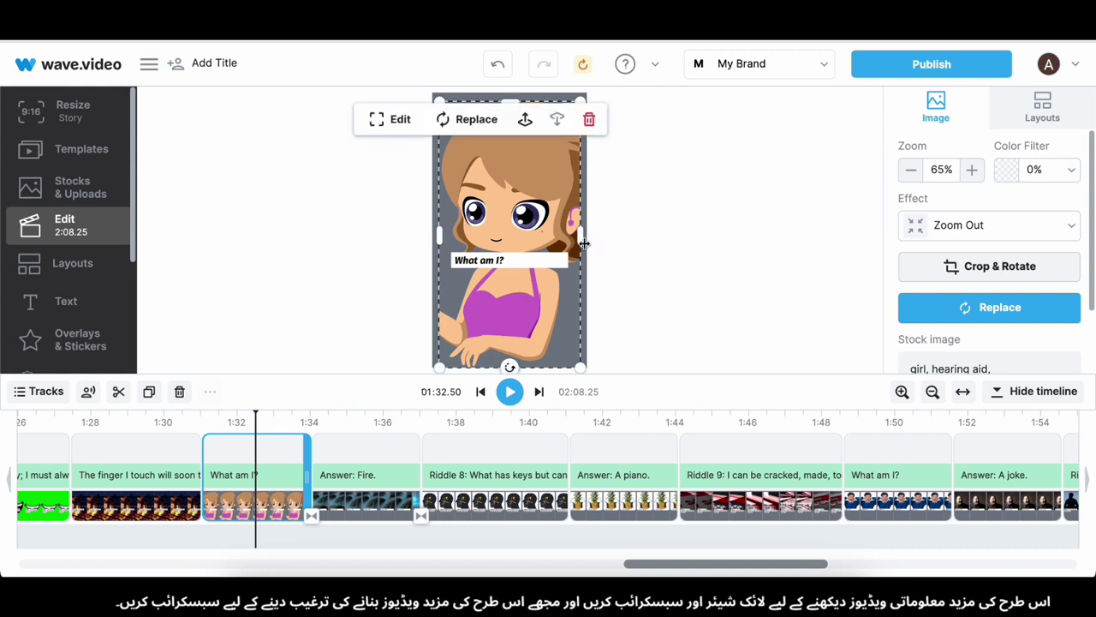
left_click_drag(584, 244, 590, 245)
left_click_drag(439, 233, 432, 232)
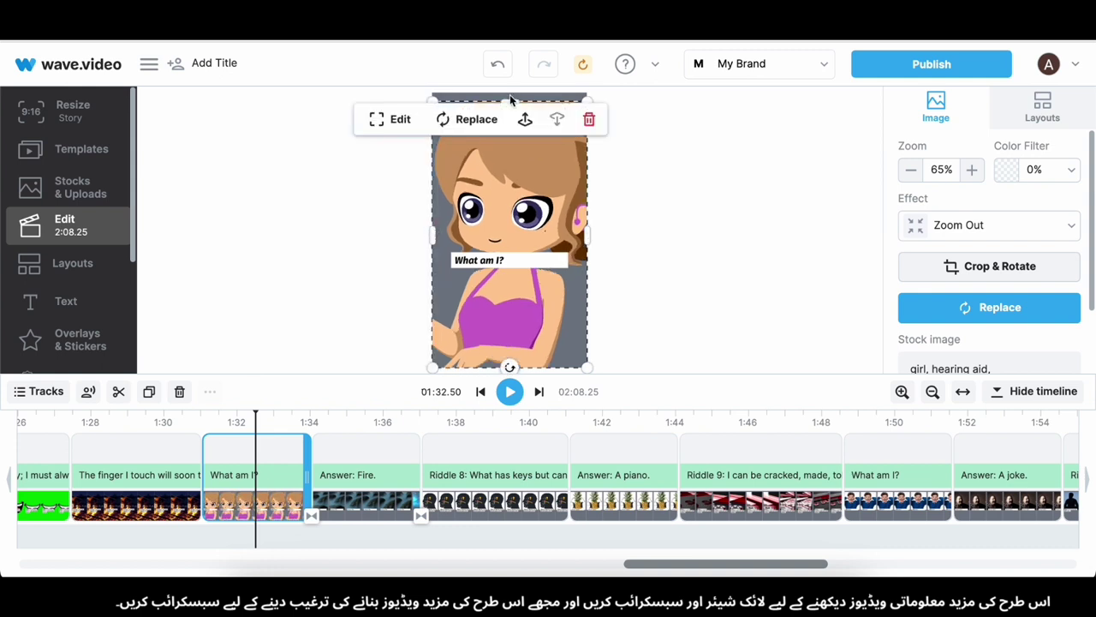
left_click_drag(511, 101, 509, 94)
Step: Stretch the misty rocks video in the "Answer: Fire." scene before "Riddle 8" over the whole frame
left_click(376, 504)
scroll(377, 504, "right", 4)
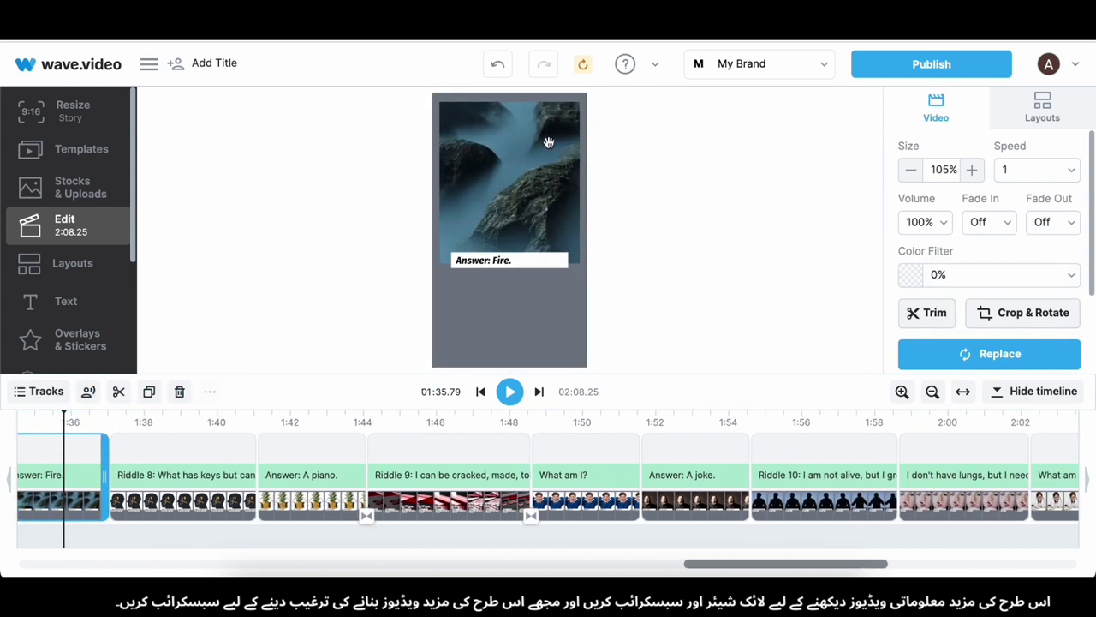
left_click(508, 276)
left_click(496, 191)
left_click_drag(511, 265, 505, 368)
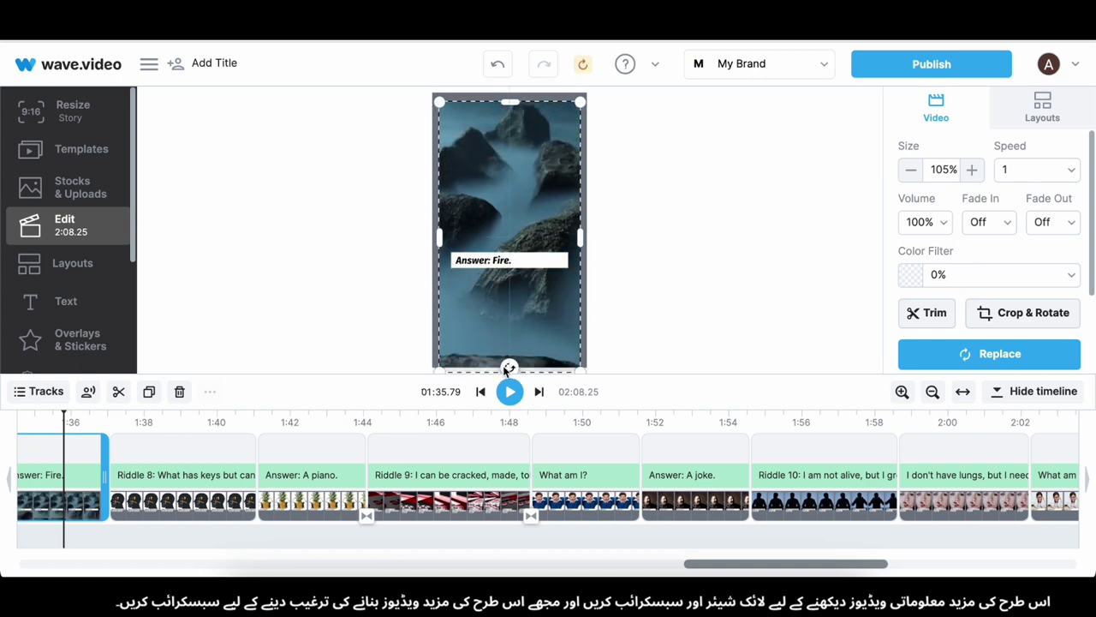
left_click_drag(581, 238, 585, 247)
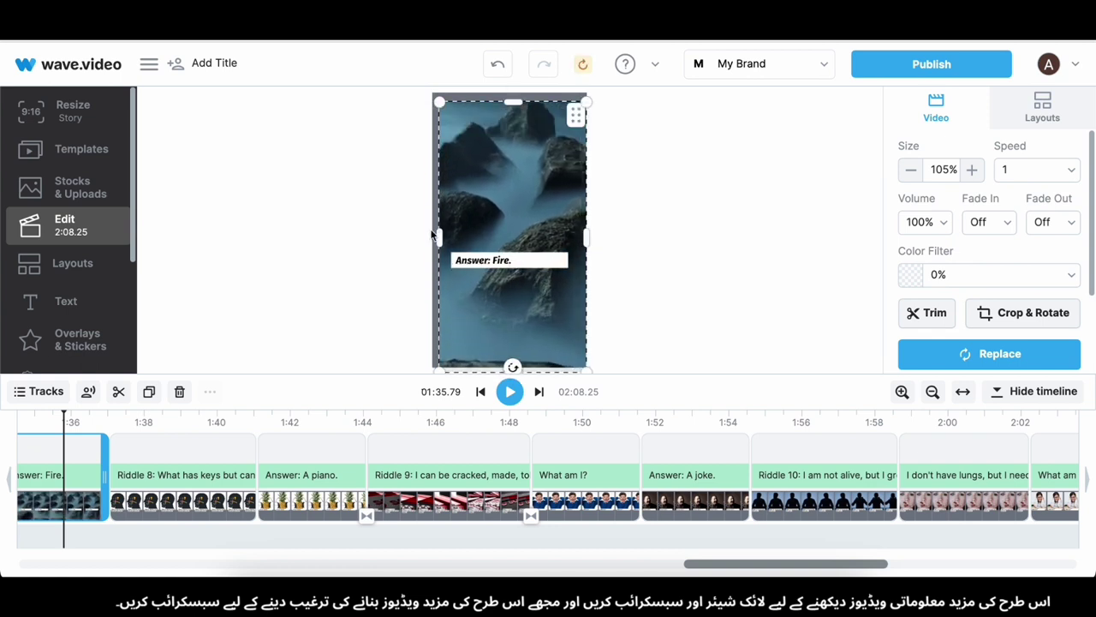
left_click_drag(434, 236, 432, 239)
left_click_drag(514, 92, 516, 98)
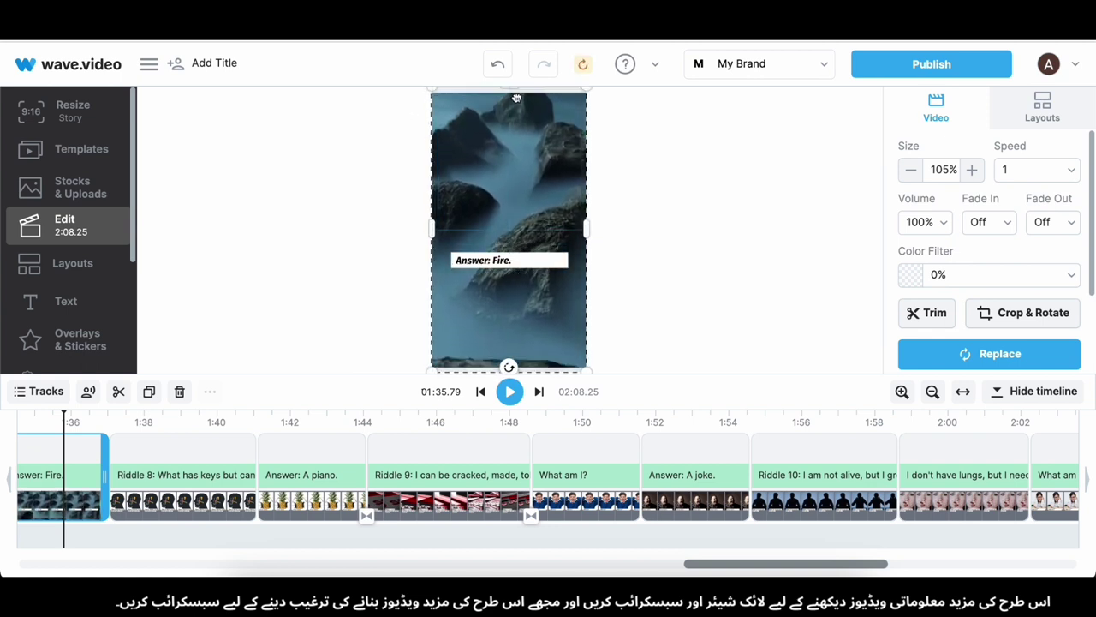
Step: Resize the head-and-key illustration in the "Riddle 8" scene to cover the full frame
left_click(203, 504)
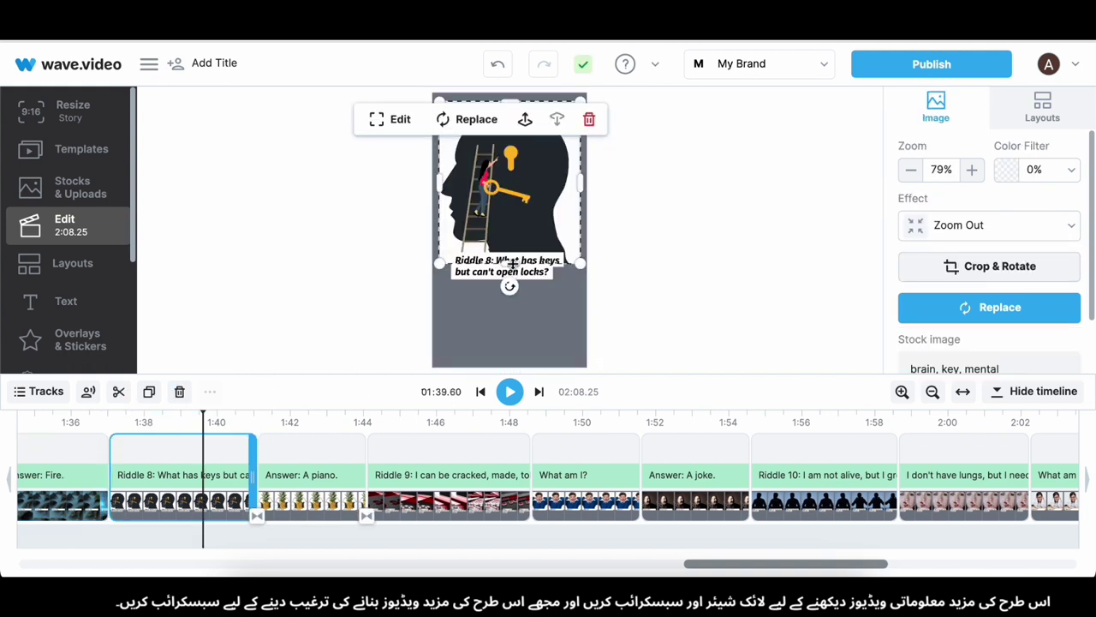
left_click_drag(512, 265, 507, 366)
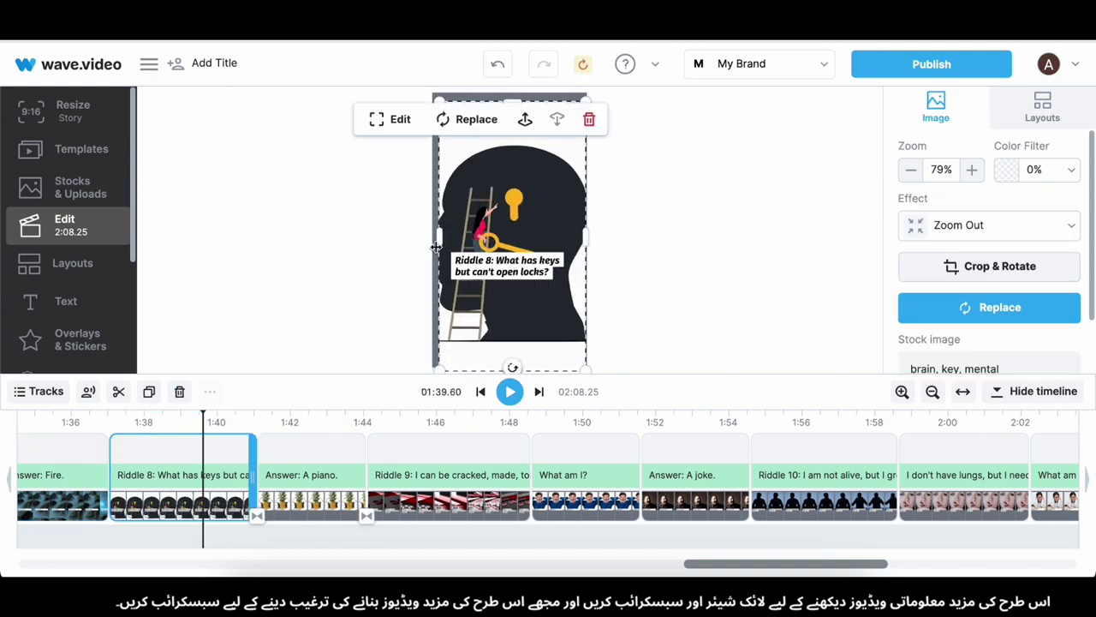
left_click_drag(437, 235, 430, 235)
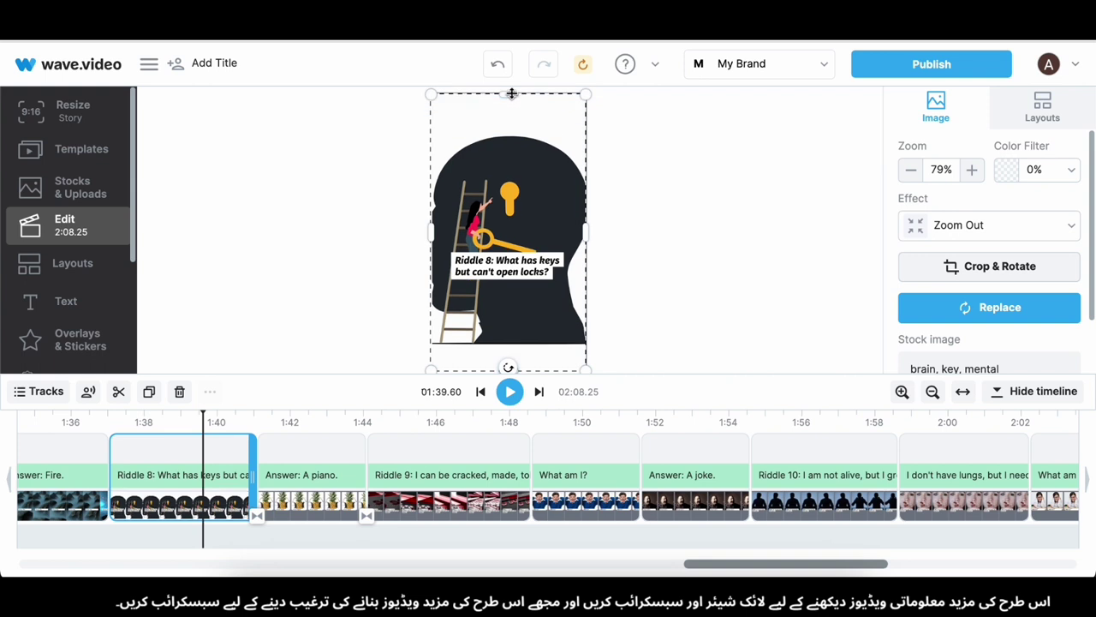
Step: Enlarge the pineapple-with-headphones image in the "Answer: A piano." scene to fill the frame on all sides
left_click(295, 497)
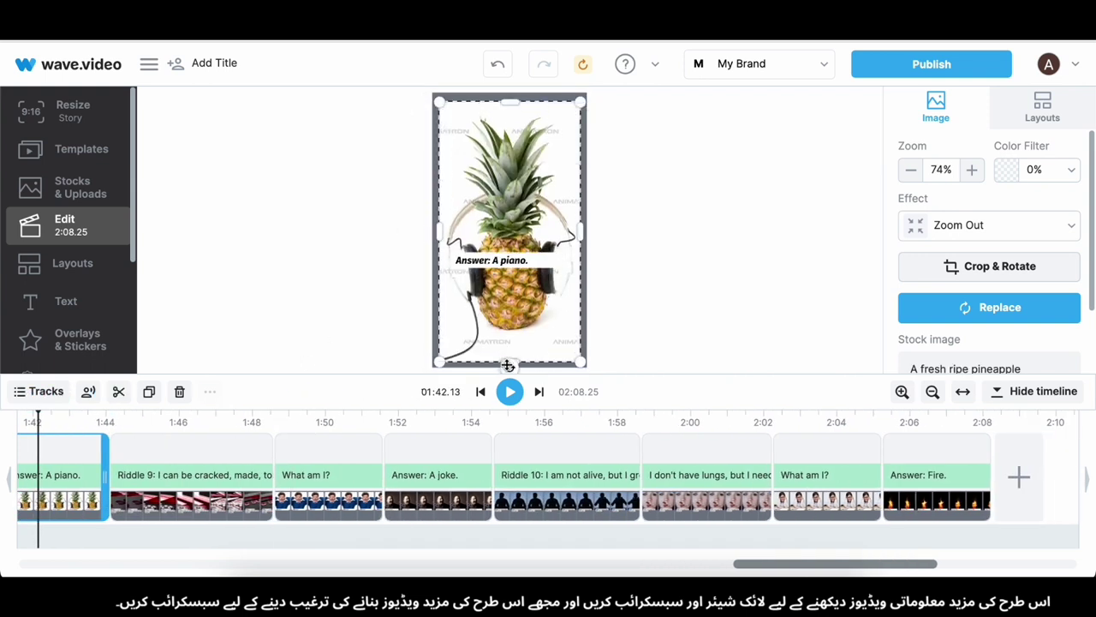
left_click_drag(582, 237, 588, 237)
left_click_drag(439, 234, 432, 234)
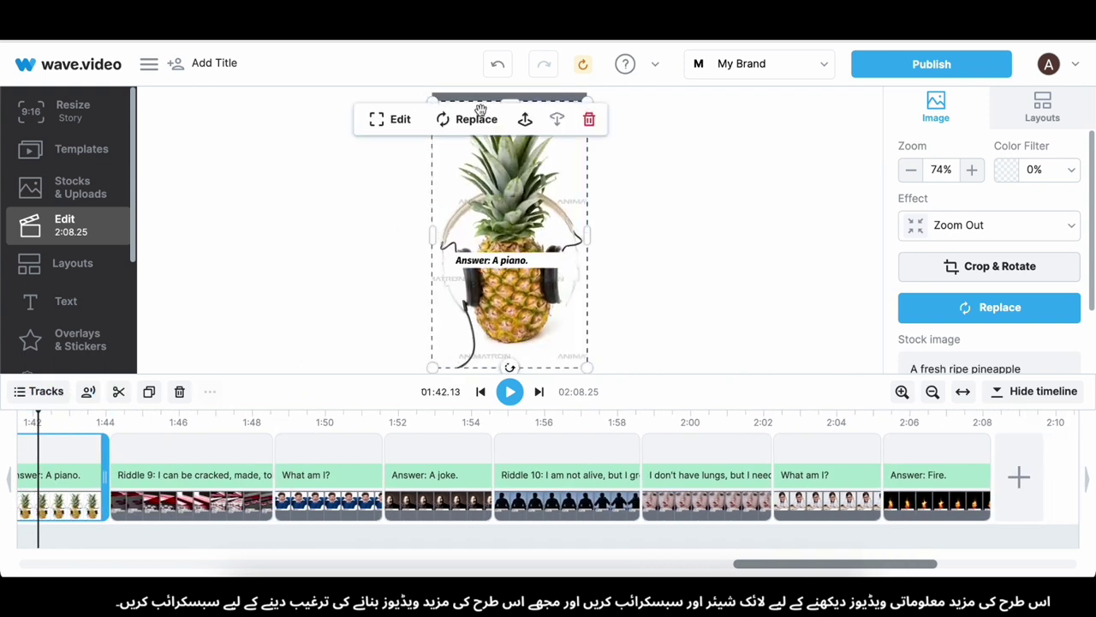
left_click_drag(510, 102, 511, 92)
Step: Stretch the red video clip in the "Riddle 9" scene to cover the entire grey background
left_click(174, 495)
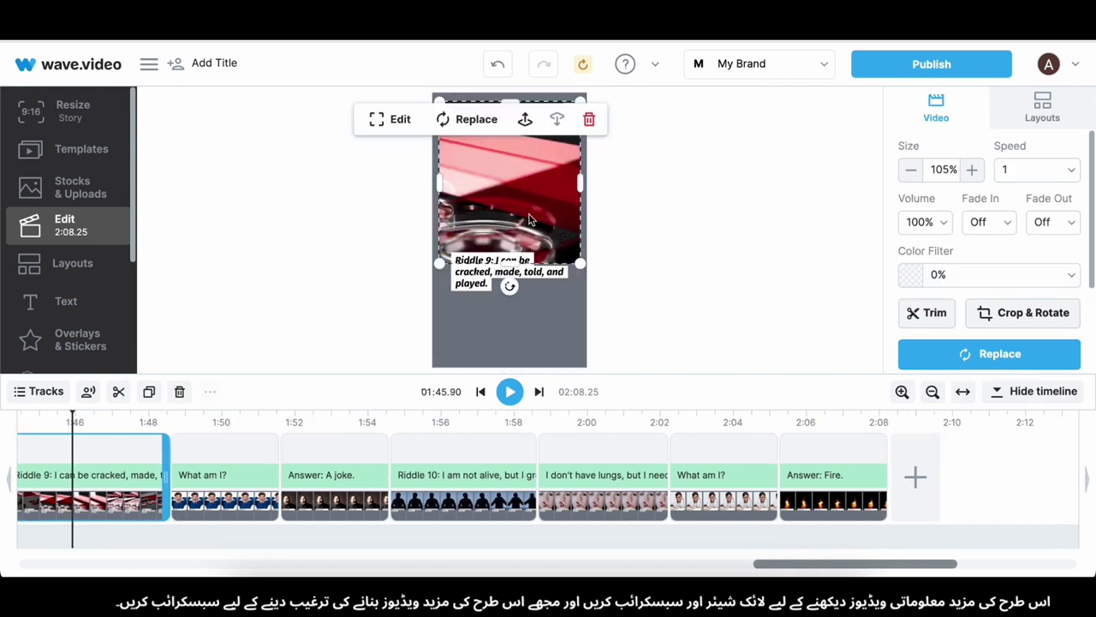
left_click_drag(540, 364, 539, 370)
left_click_drag(580, 248, 586, 248)
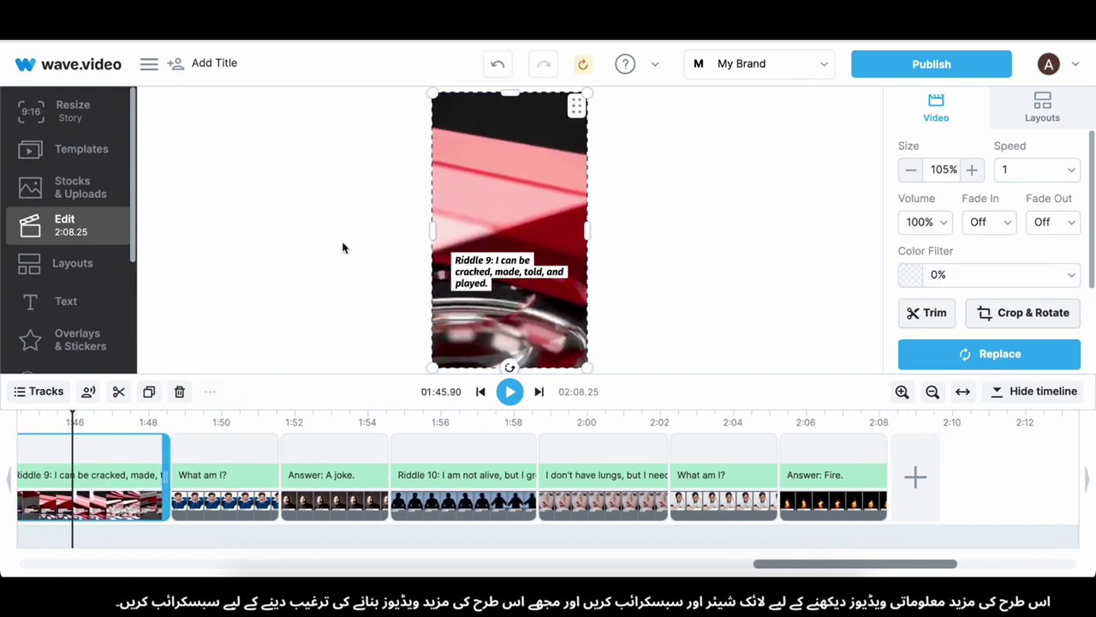
Step: Expand the image of the shouting young man in the "What am I?" scene after "Riddle 9" to fill the frame
left_click(209, 503)
left_click_drag(506, 262, 512, 367)
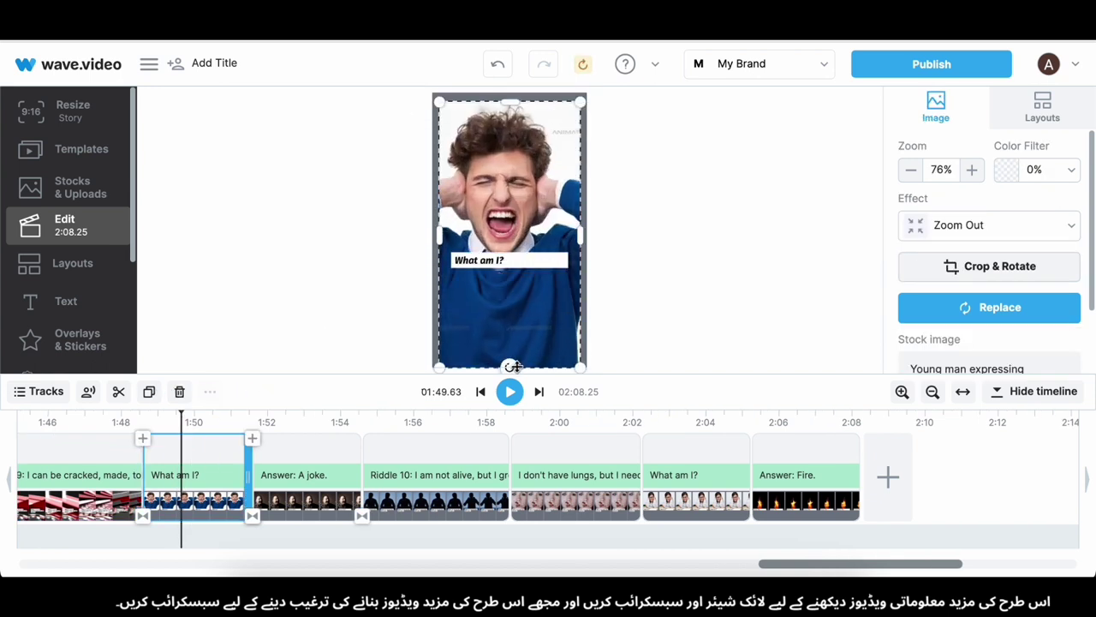
left_click_drag(580, 246, 587, 246)
left_click_drag(439, 233, 436, 235)
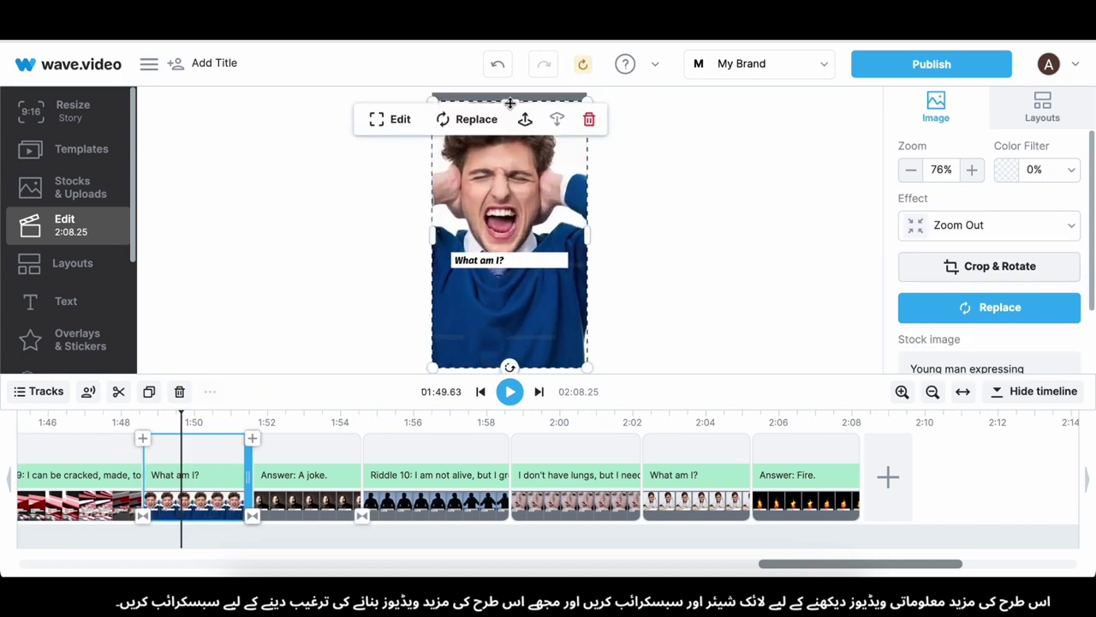
left_click_drag(510, 103, 513, 90)
Step: Enlarge the laughing man image in "Answer: A joke." and the silhouette video in "Riddle 10" to cover the frame
left_click(296, 505)
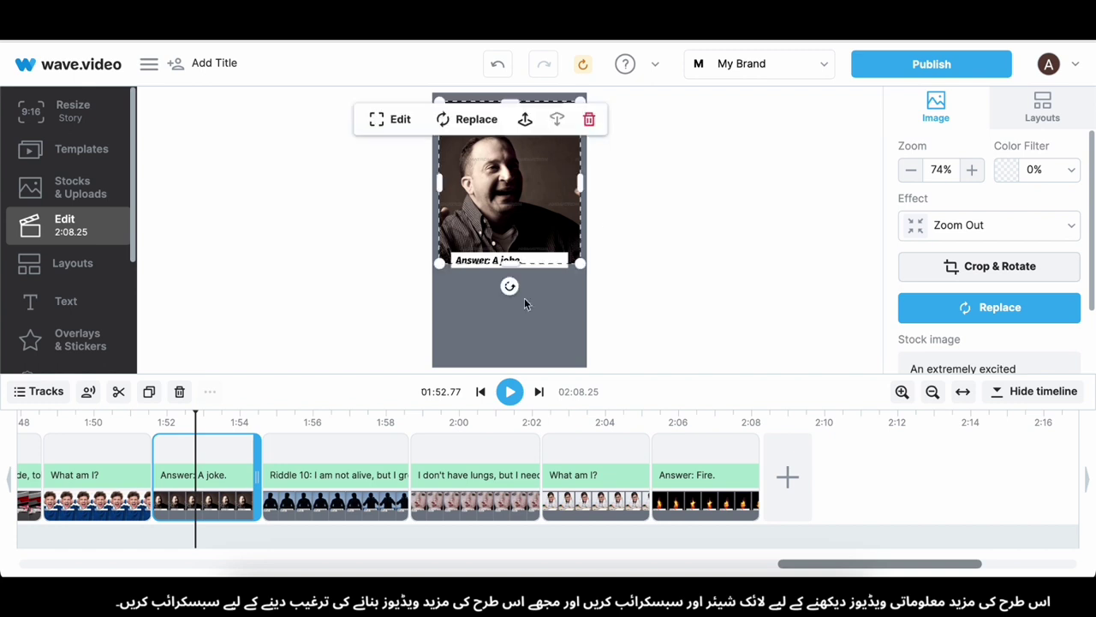
left_click_drag(522, 263, 534, 360)
left_click_drag(581, 228, 587, 228)
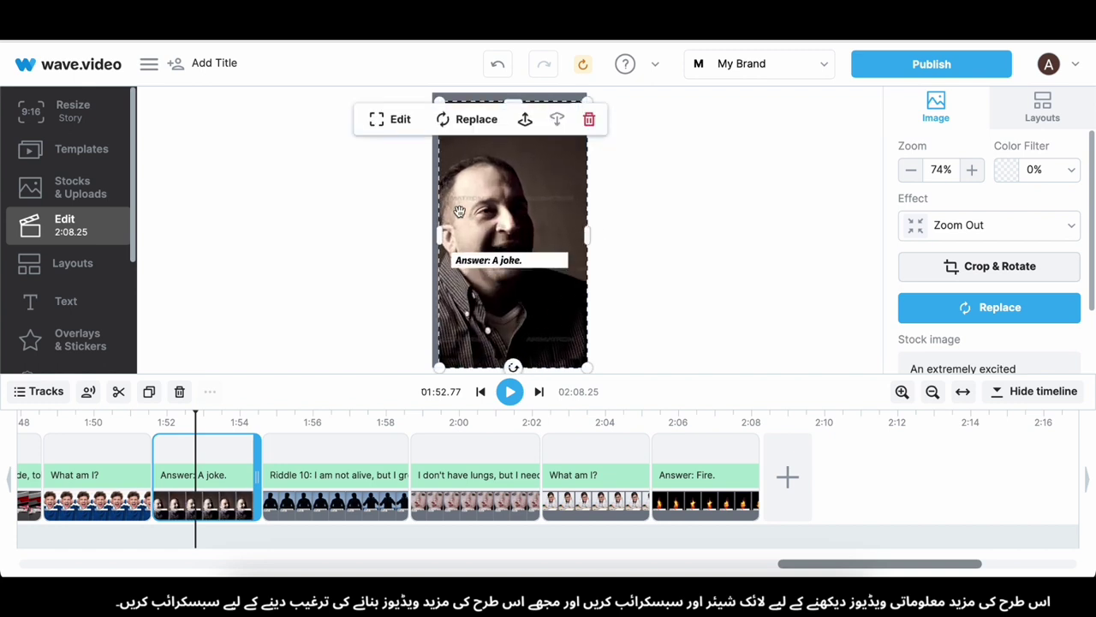
left_click(293, 492)
left_click_drag(518, 265, 517, 358)
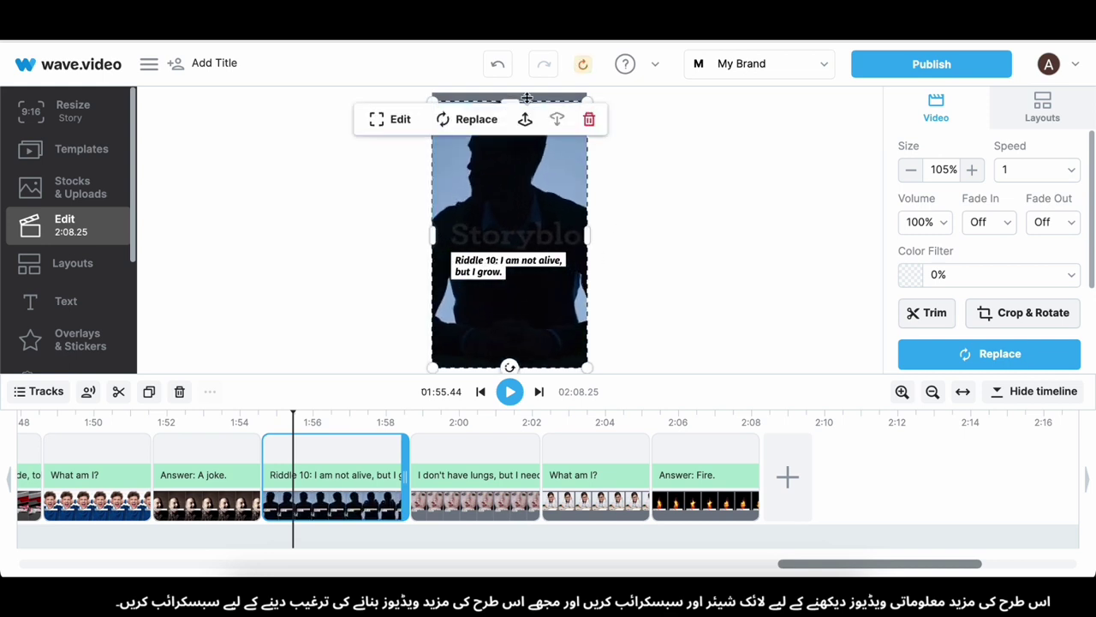
Step: Stretch the cracked-mouth face image in the "I don't have lungs, but I need air." scene to all frame edges
left_click(438, 492)
left_click(529, 175)
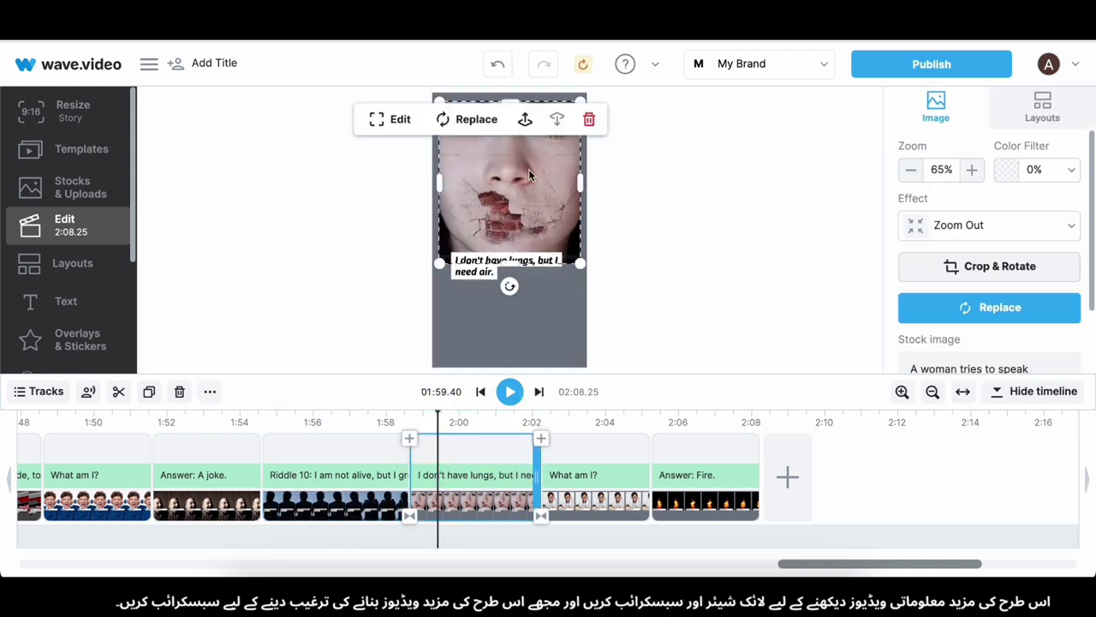
left_click(516, 275)
left_click(522, 222)
left_click_drag(515, 264, 521, 370)
left_click_drag(580, 233, 587, 233)
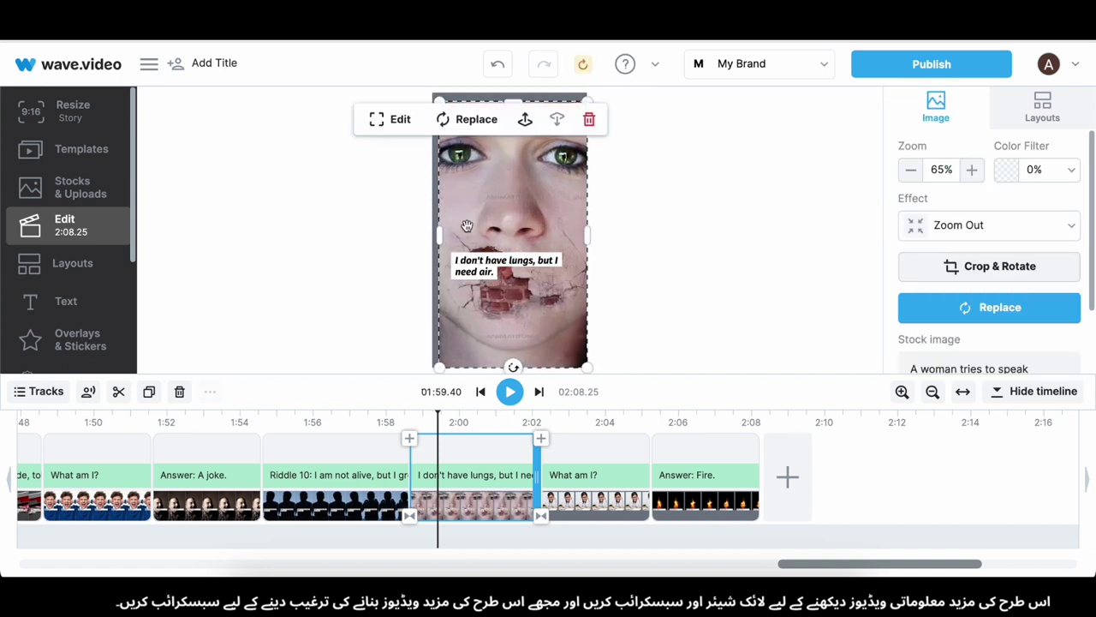
left_click_drag(438, 234, 432, 231)
left_click_drag(512, 101, 514, 94)
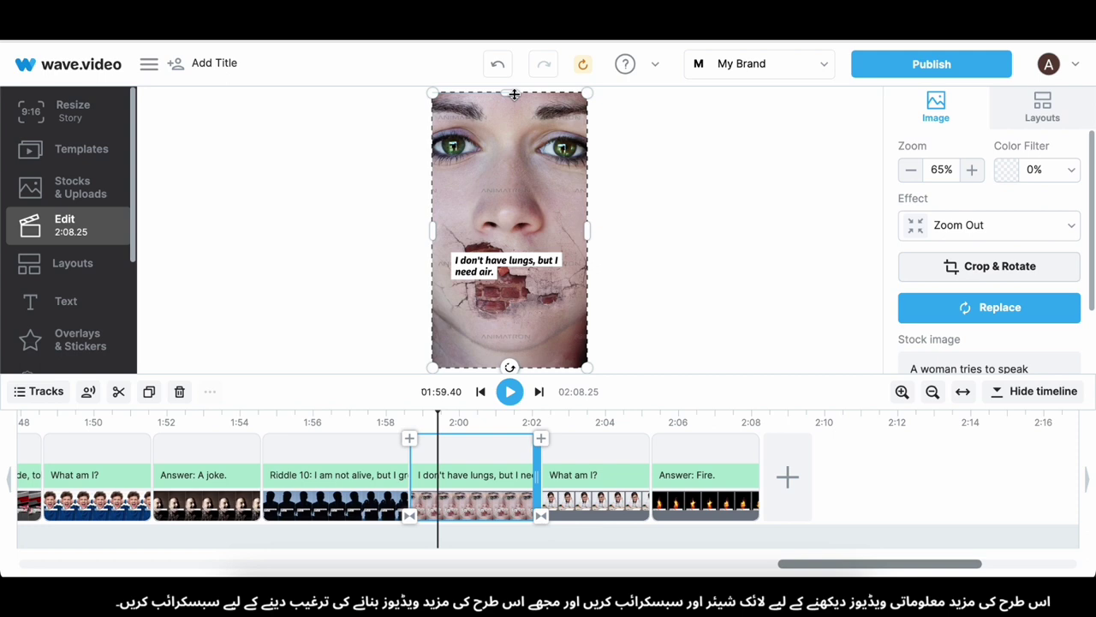
Step: Stretch the image of the stressed woman with glasses in the last "What am I?" scene to fill the frame
left_click(587, 512)
left_click_drag(506, 270, 509, 367)
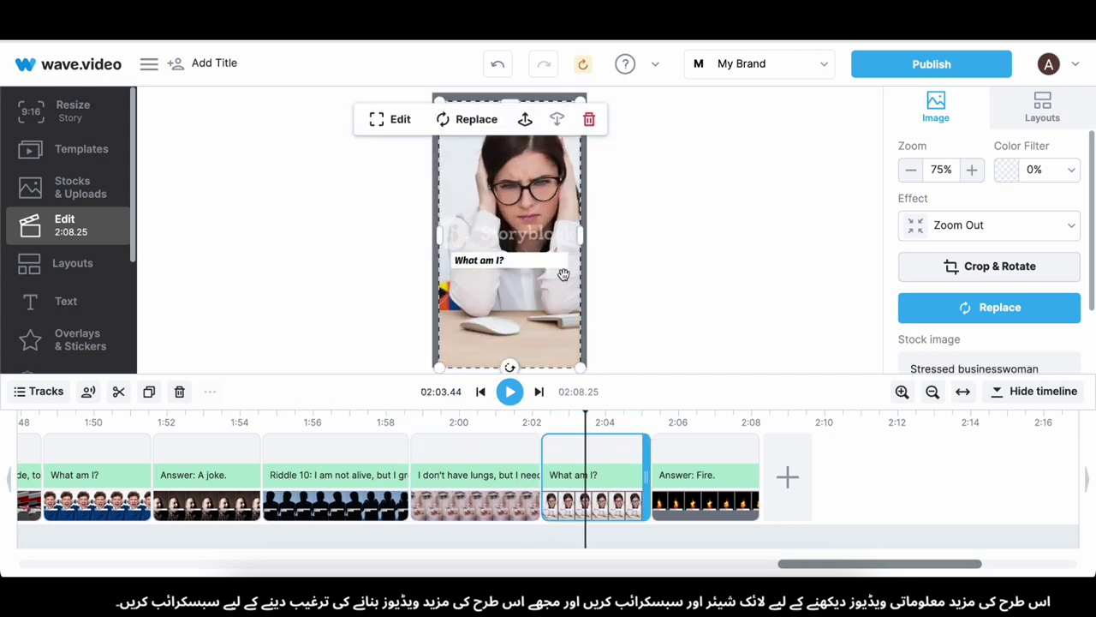
left_click_drag(584, 233, 588, 232)
left_click_drag(439, 232, 428, 232)
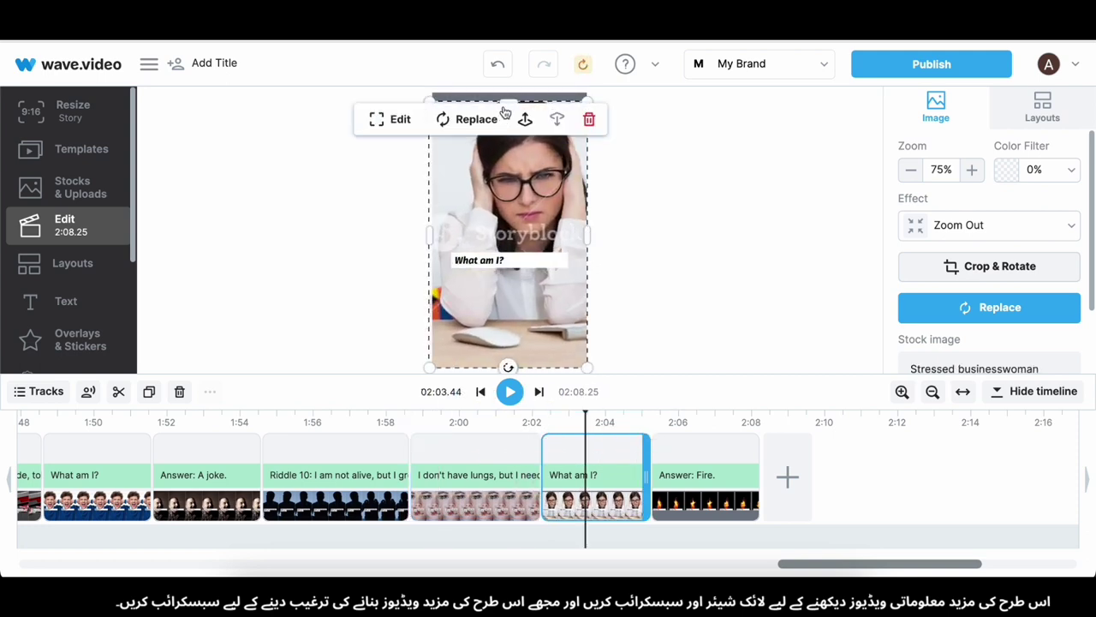
left_click_drag(510, 101, 511, 94)
Step: Expand the flame video in the "Answer: Fire." scene to all four edges of the frame
left_click(692, 489)
left_click(490, 181)
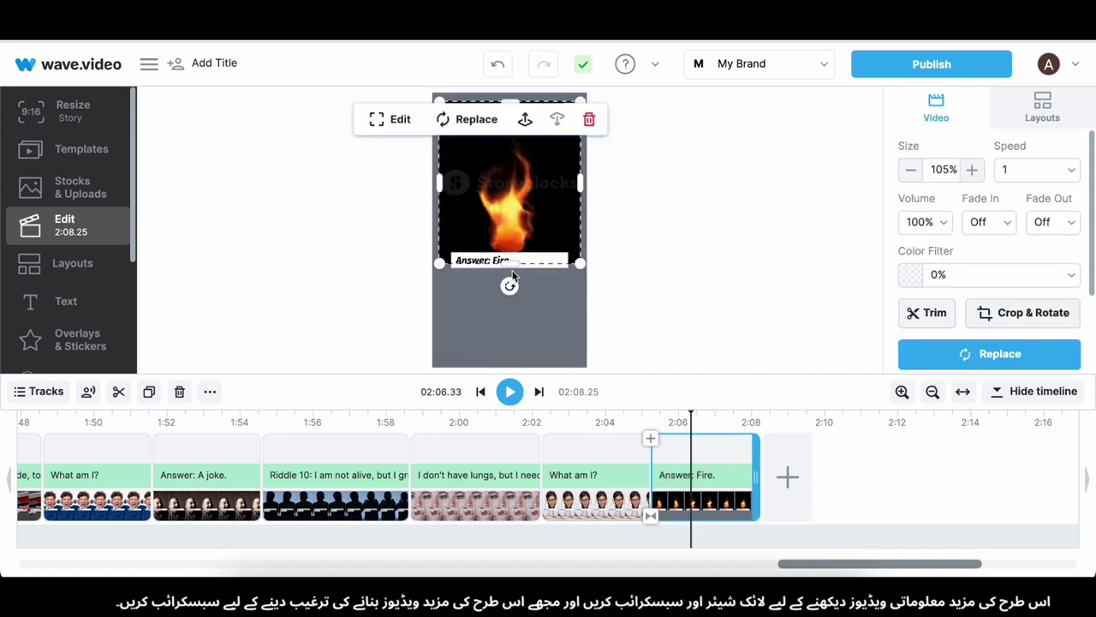
left_click_drag(512, 266, 519, 367)
left_click_drag(581, 241, 587, 241)
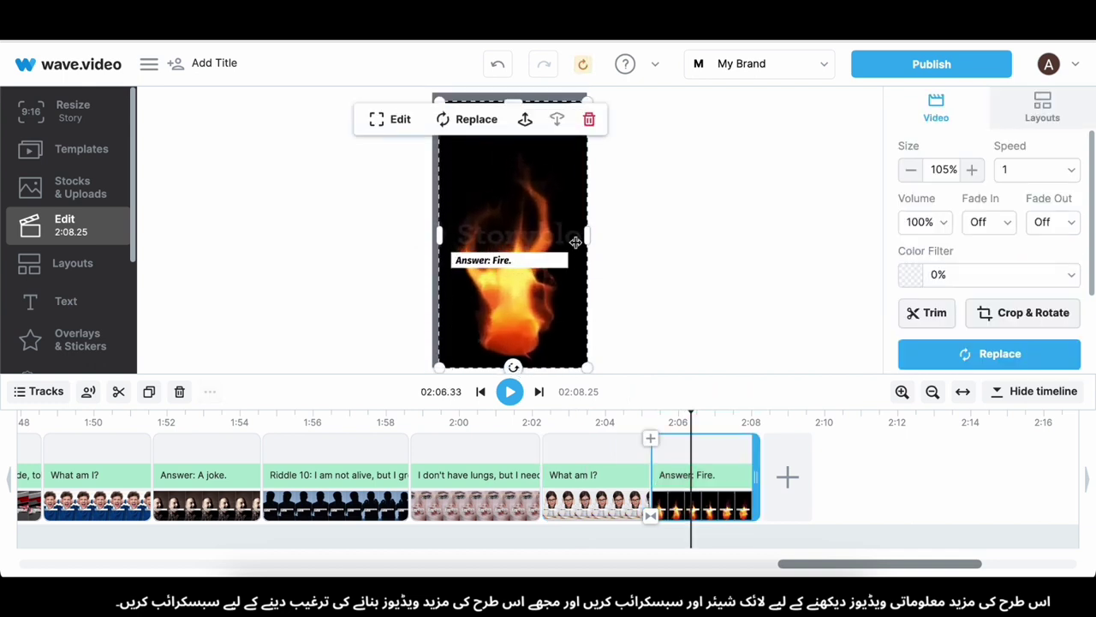
left_click_drag(440, 237, 433, 237)
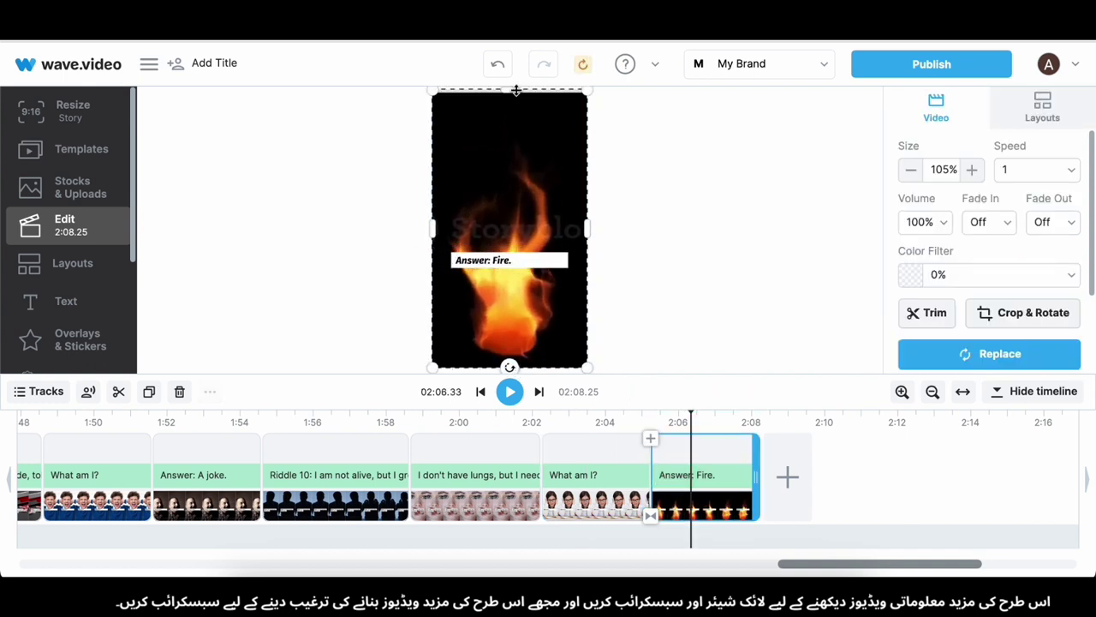
left_click(663, 265)
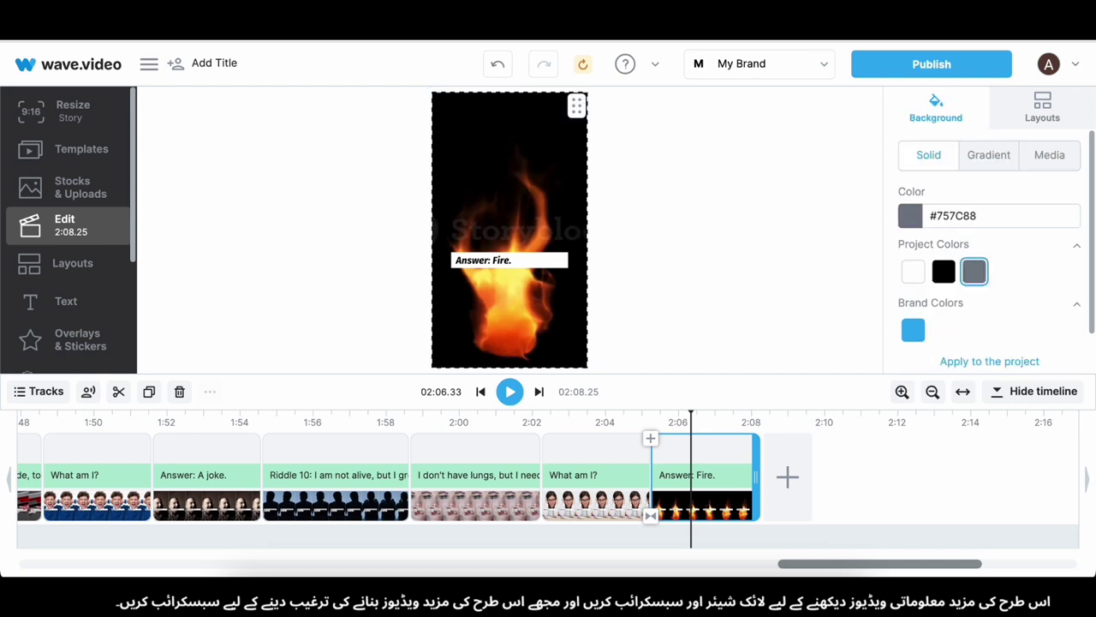
Step: Publish the project by rendering it with the watermark as a 720p mp4
left_click(967, 69)
left_click(572, 165)
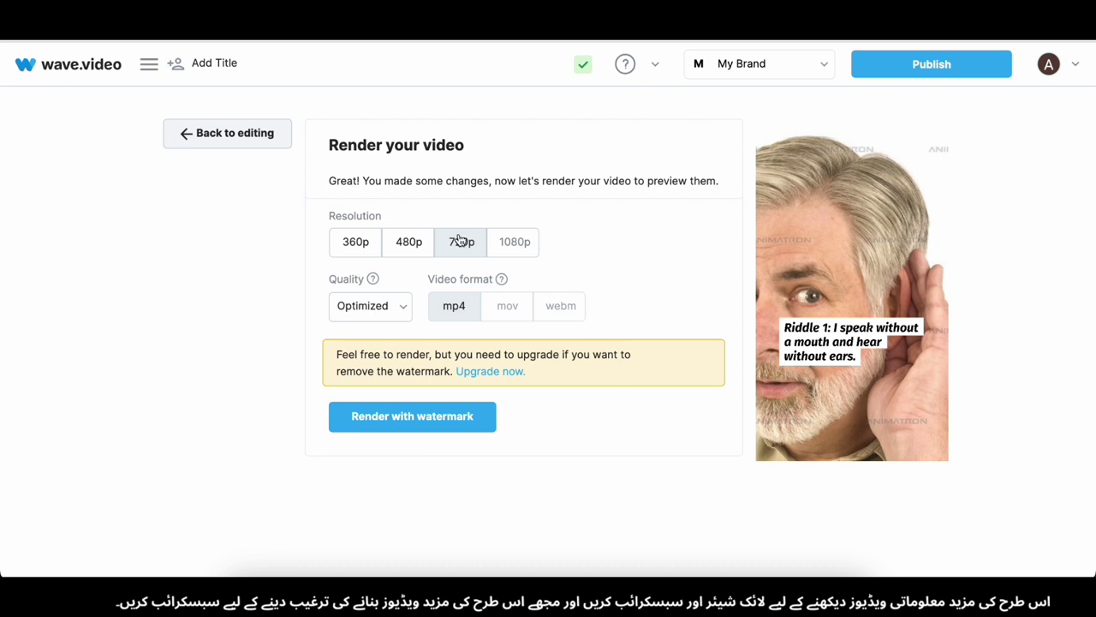
left_click(418, 423)
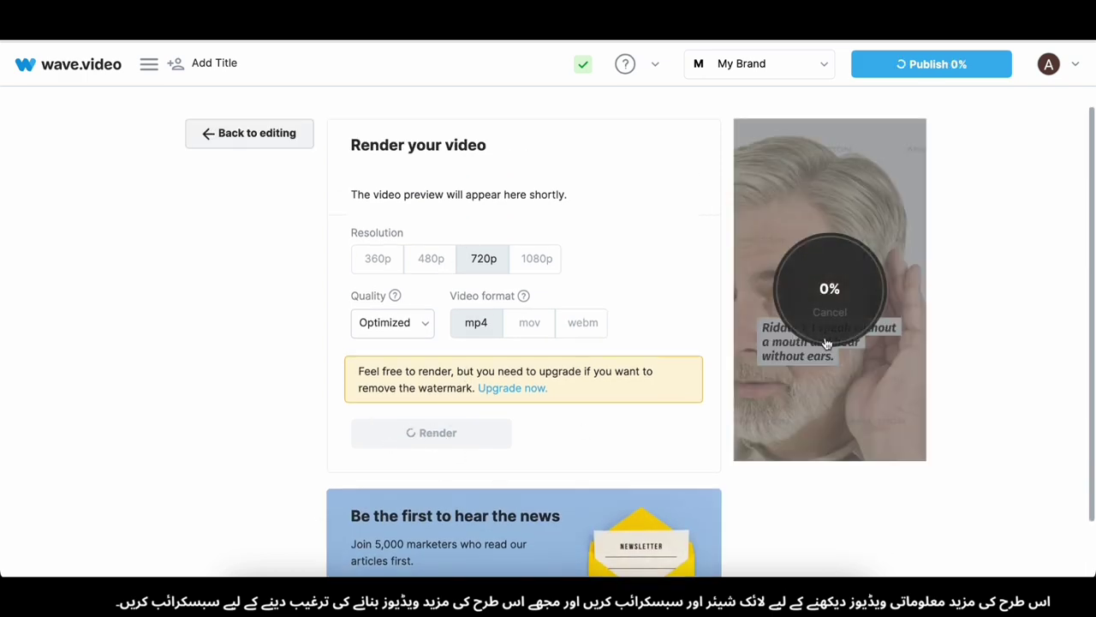
key("super+shift+5")
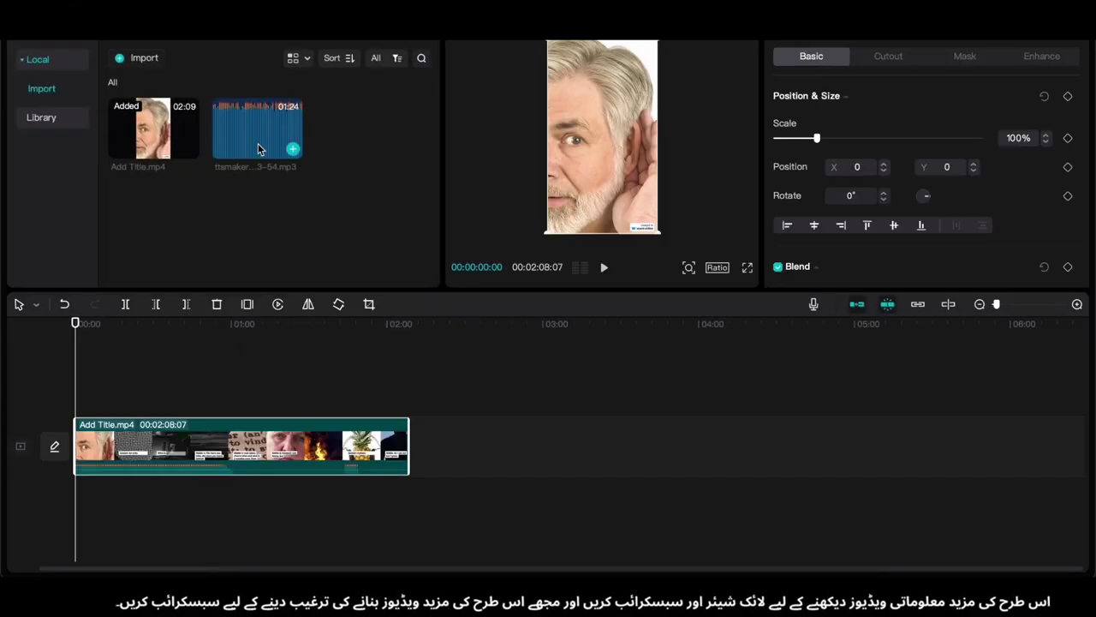
Step: In CapCut, place the ttsmaker mp3 voice-over beneath the Add Title.mp4 clip and mute the video's own sound
left_click_drag(259, 149, 94, 501)
left_click(245, 445)
left_click(882, 29)
left_click(836, 29)
left_click_drag(931, 100, 776, 100)
Step: Set the project's aspect ratio to 9:16
left_click(717, 267)
left_click(823, 430)
left_click(71, 406)
left_click(171, 447)
Step: Split the voice-over at the pauses between phrases, working from its start through the first riddle
scroll(206, 543, "up", 10)
key("b")
left_click(119, 507)
scroll(447, 514, "right", 10)
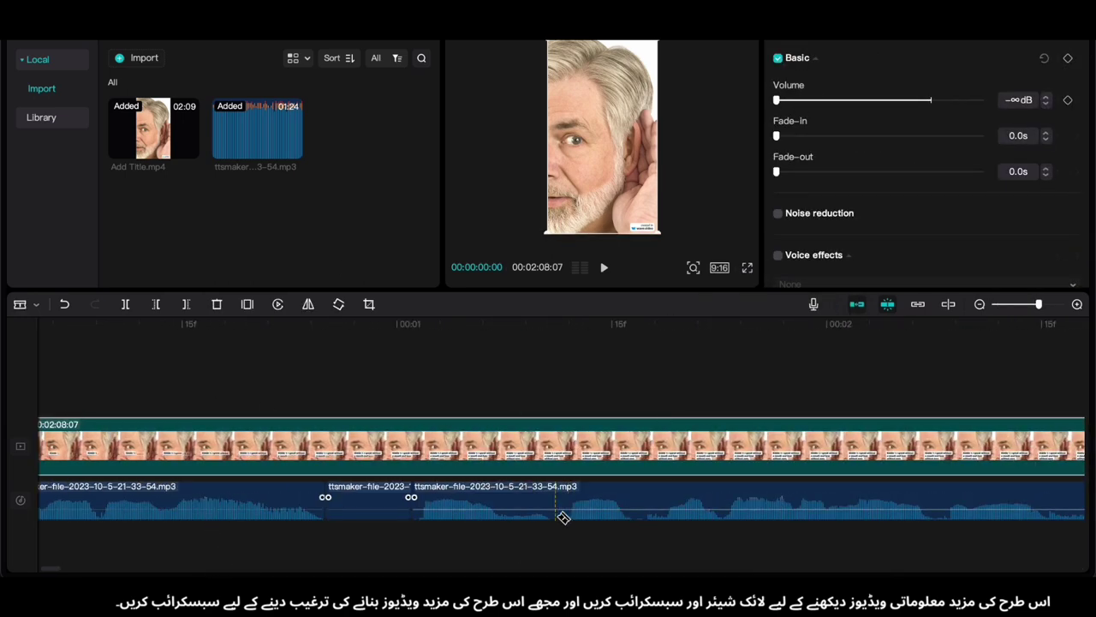
scroll(908, 516, "right", 5)
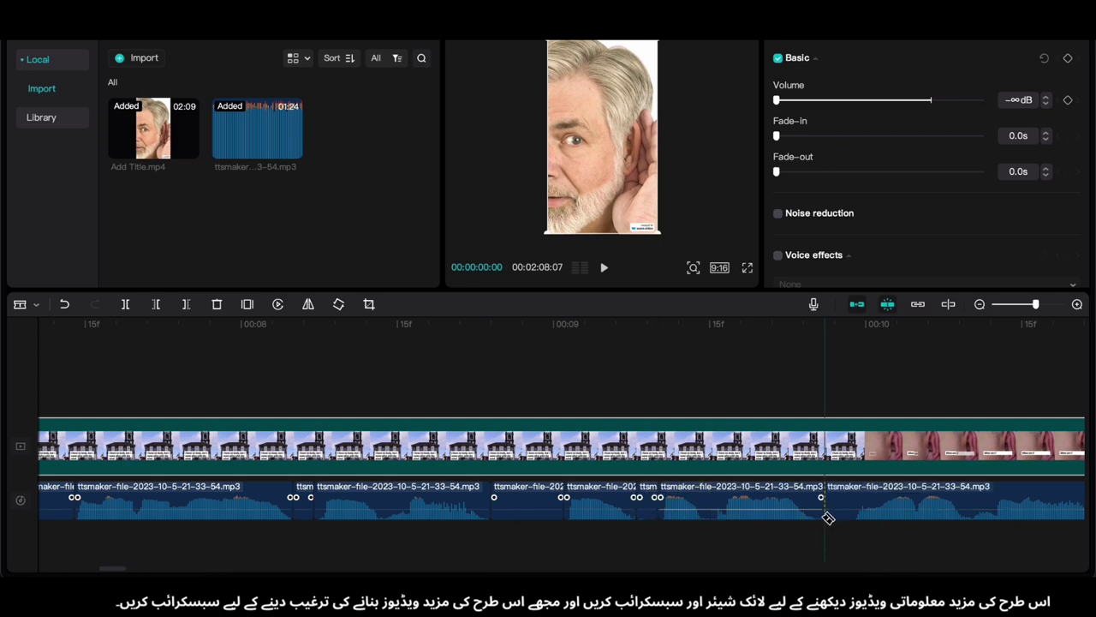
scroll(828, 518, "right", 6)
Step: Cut the voice-over at the end of the second riddle's answer and delete everything after it
left_click(614, 505)
left_click(591, 536)
key("space")
scroll(369, 499, "right", 10)
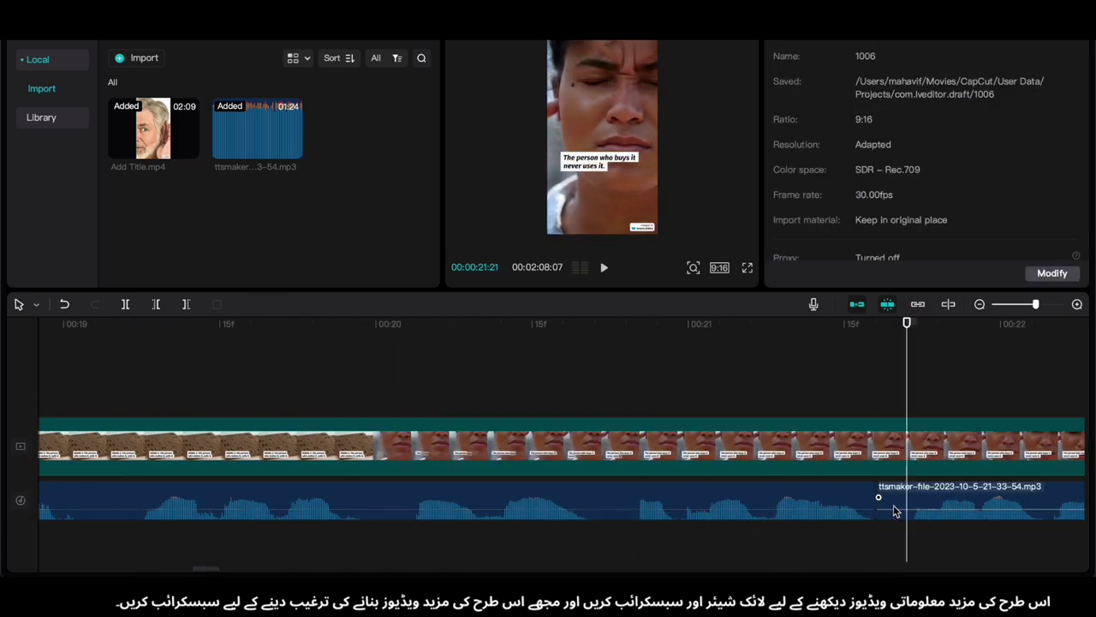
key("Delete")
Step: Split the remaining second-riddle voice-over at the pauses between its phrases
left_click(638, 514)
scroll(514, 512, "left", 10)
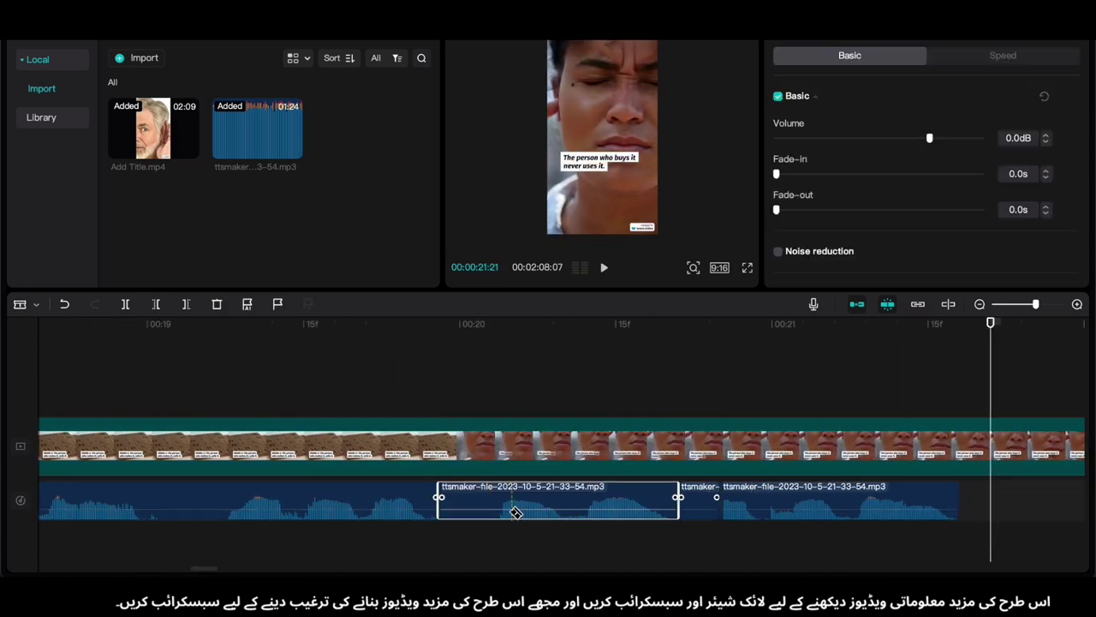
scroll(511, 515, "left", 6)
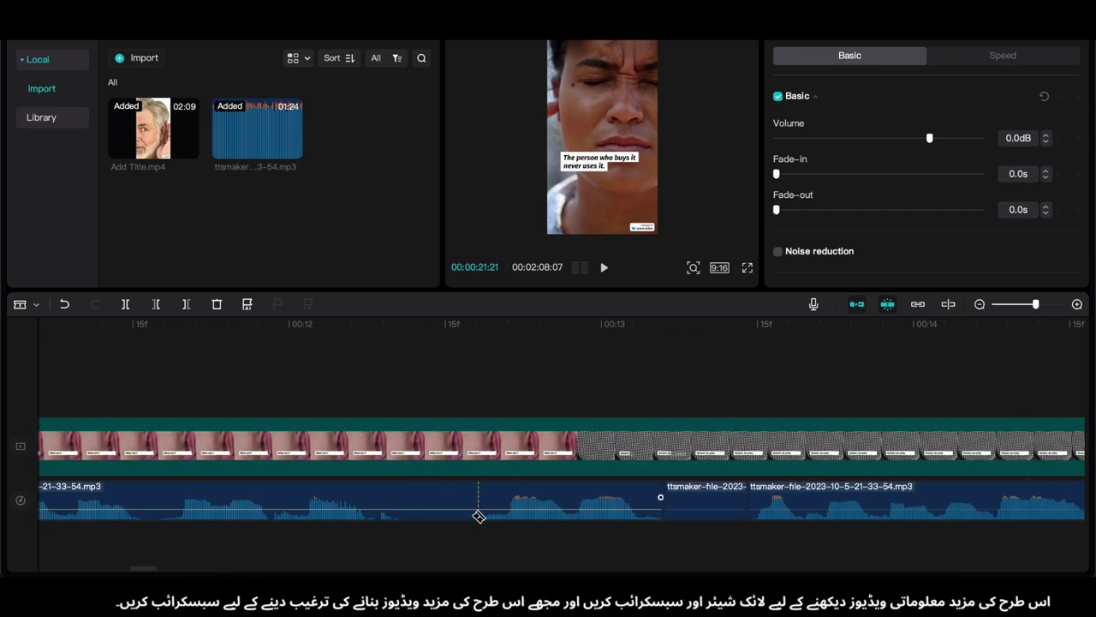
Step: Delete the silent pieces at the start of the voice-over and move the first phrases together to close the gaps
key("super+minus")
scroll(428, 379, "left", 10)
key("a")
left_click(79, 508)
key("Delete")
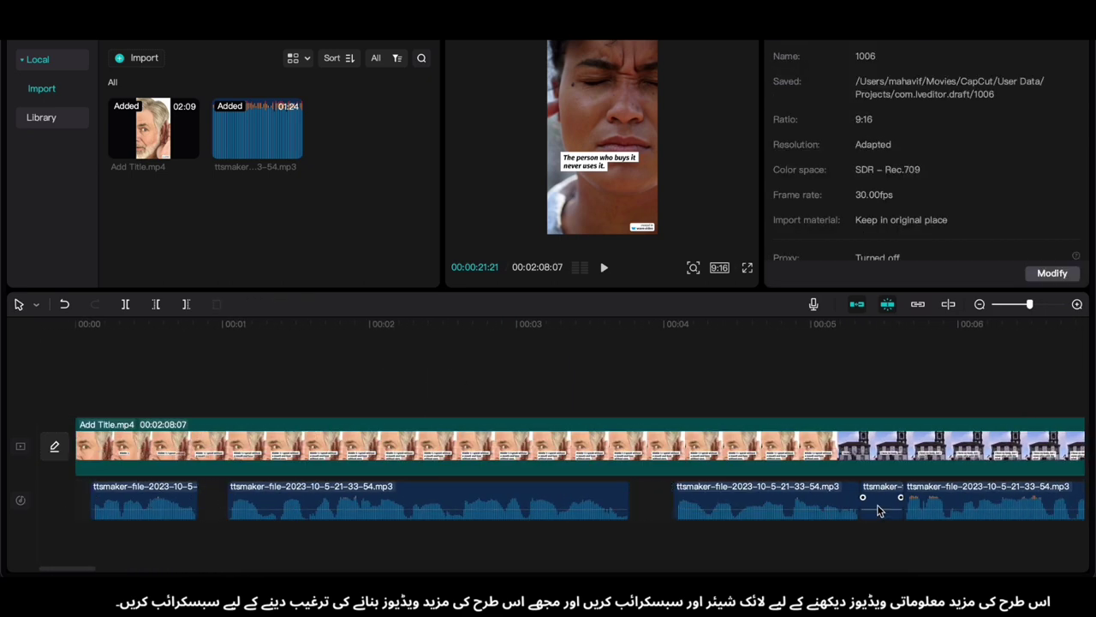
left_click_drag(722, 511, 629, 516)
left_click_drag(968, 511, 836, 517)
Step: Delete the silent voice-over pieces beneath the "I have no body, but I come alive with the wind." scene
scroll(754, 505, "right", 5)
left_click(824, 507)
key("Delete")
left_click(927, 511)
key("Delete")
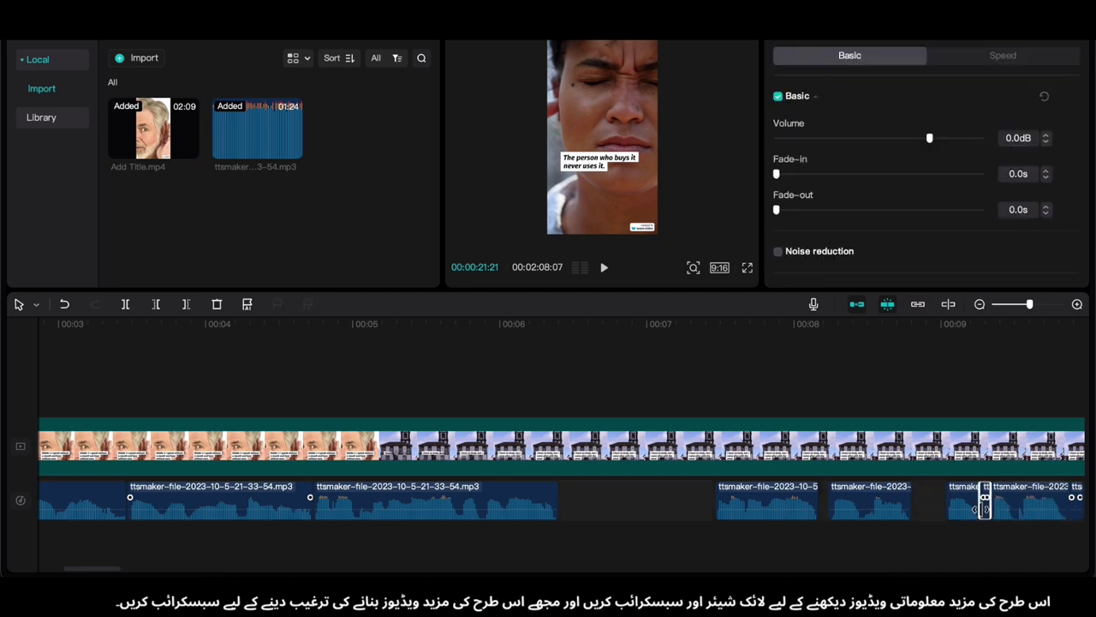
Step: Move the four voice phrases beneath the clock tower scene earlier so they follow one another without gaps
left_click_drag(758, 507, 601, 512)
left_click_drag(864, 508, 696, 514)
left_click_drag(964, 509, 764, 511)
left_click_drag(1028, 507, 817, 512)
left_click(829, 545)
Step: Remove the silent voice-over pieces between about 10 and 16 seconds
scroll(829, 546, "right", 10)
left_click(379, 503)
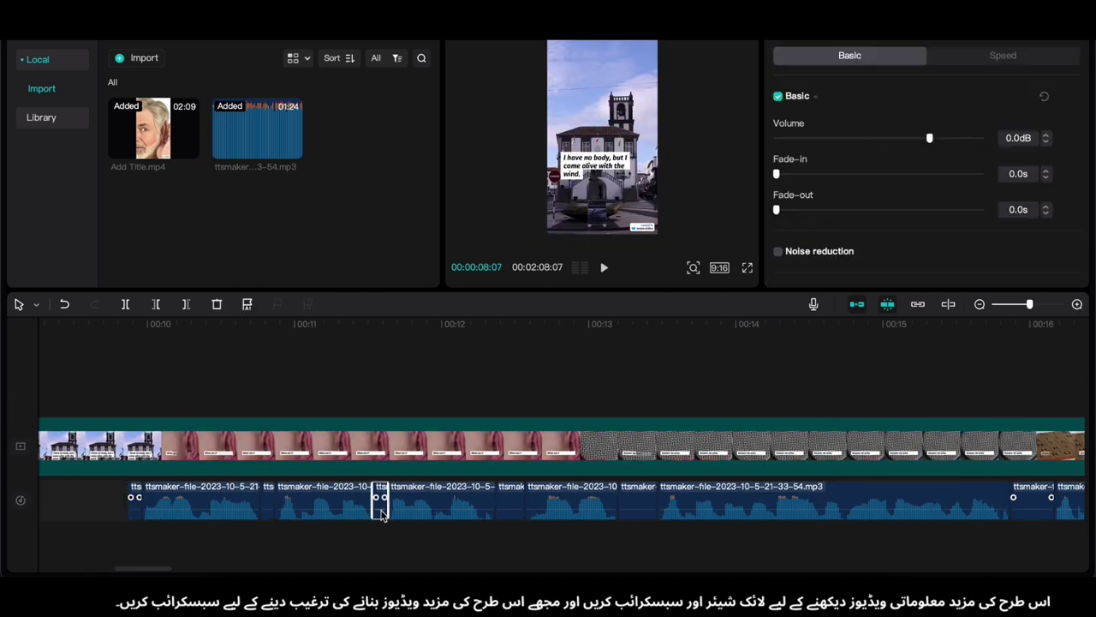
key("Delete")
left_click(132, 506)
key("Delete")
Step: Pull the remaining voice phrases of the second riddle earlier so each one joins the phrase before it
left_click_drag(591, 504, 364, 506)
left_click_drag(676, 508, 431, 509)
left_click_drag(805, 509, 548, 509)
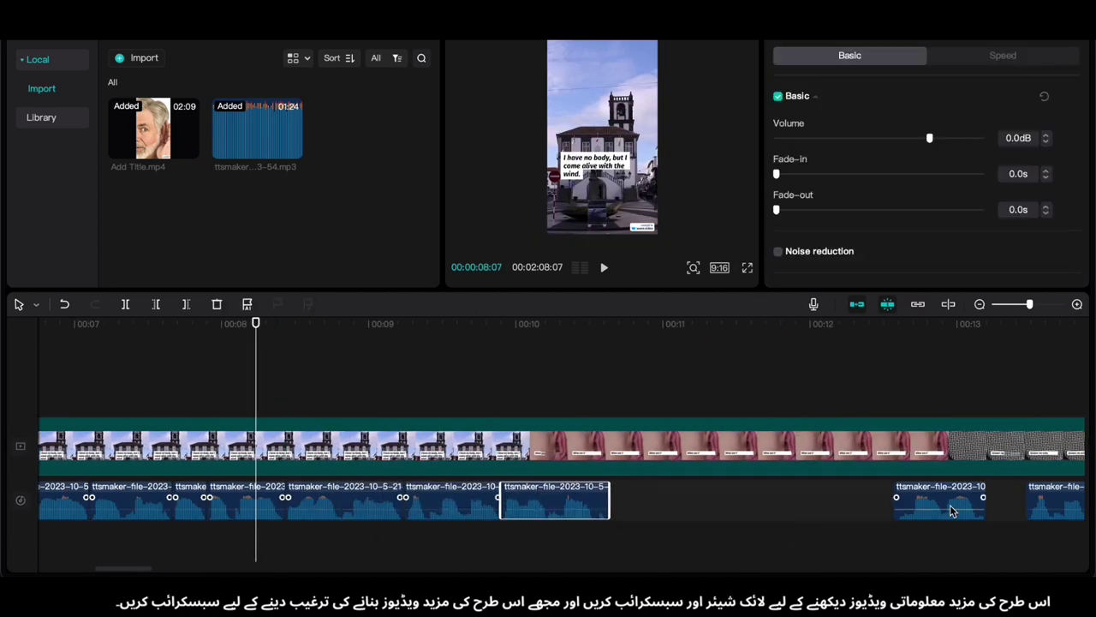
left_click_drag(952, 509, 668, 509)
scroll(728, 509, "right", 4)
left_click_drag(864, 508, 522, 507)
scroll(541, 509, "right", 5)
scroll(317, 502, "right", 7)
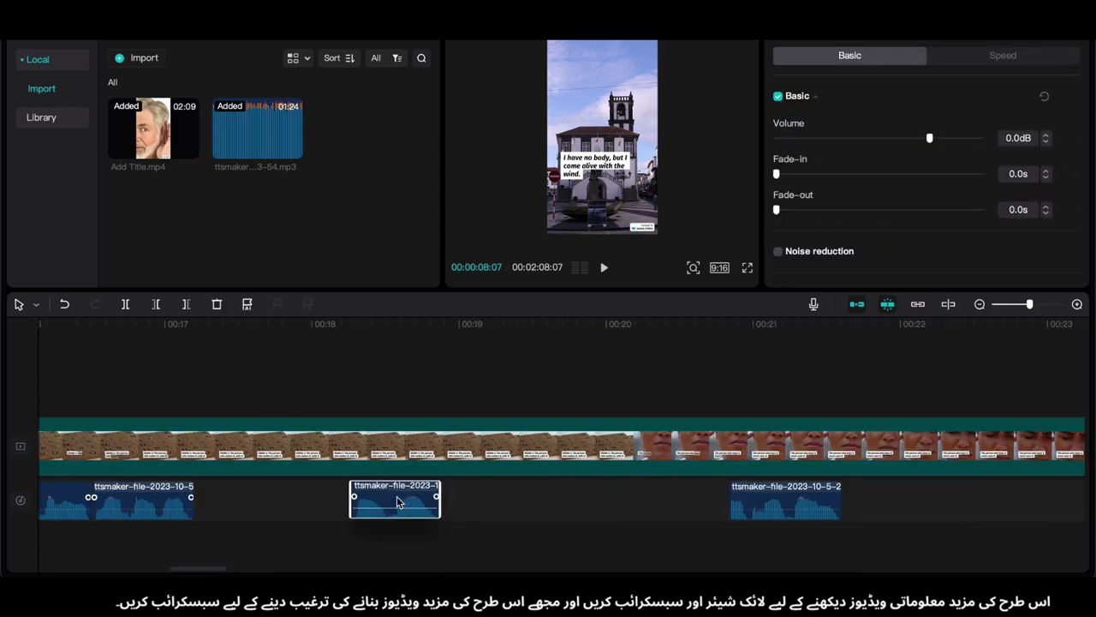
Step: Split the video at 00:00:34:01, at the end of the "Answer: A coffin." scene, and delete the rest
left_click(873, 543)
scroll(873, 543, "right", 8)
left_click(750, 533)
key("super+b")
left_click(788, 448)
key("Delete")
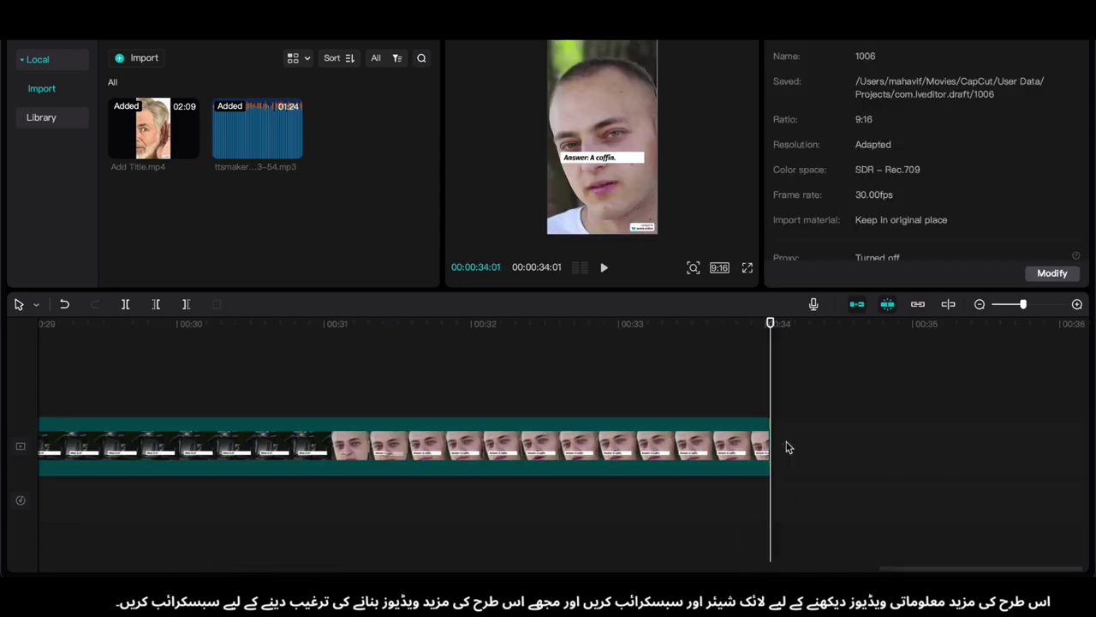
Step: Raise the volume of all voice-over pieces to 9.9 dB and enable noise reduction for them
scroll(788, 448, "down", 5)
left_click(64, 552)
key("space")
key("space")
scroll(62, 552, "down", 3)
left_click_drag(62, 549, 519, 482)
left_click(779, 252)
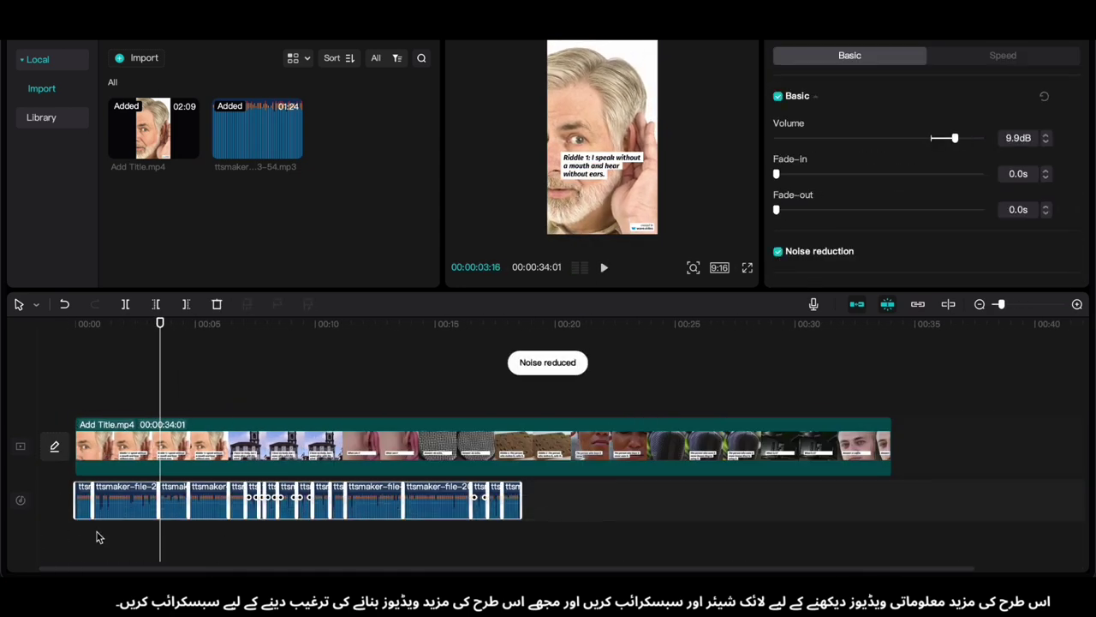
Step: Split the video where the "Riddle 1" phrase ends and trim the start of the following clip to match the narration
left_click(127, 550)
scroll(128, 550, "up", 5)
key("space")
left_click(112, 540)
key("space")
left_click(196, 537)
key("super+b")
left_click_drag(196, 460, 285, 460)
left_click(123, 397)
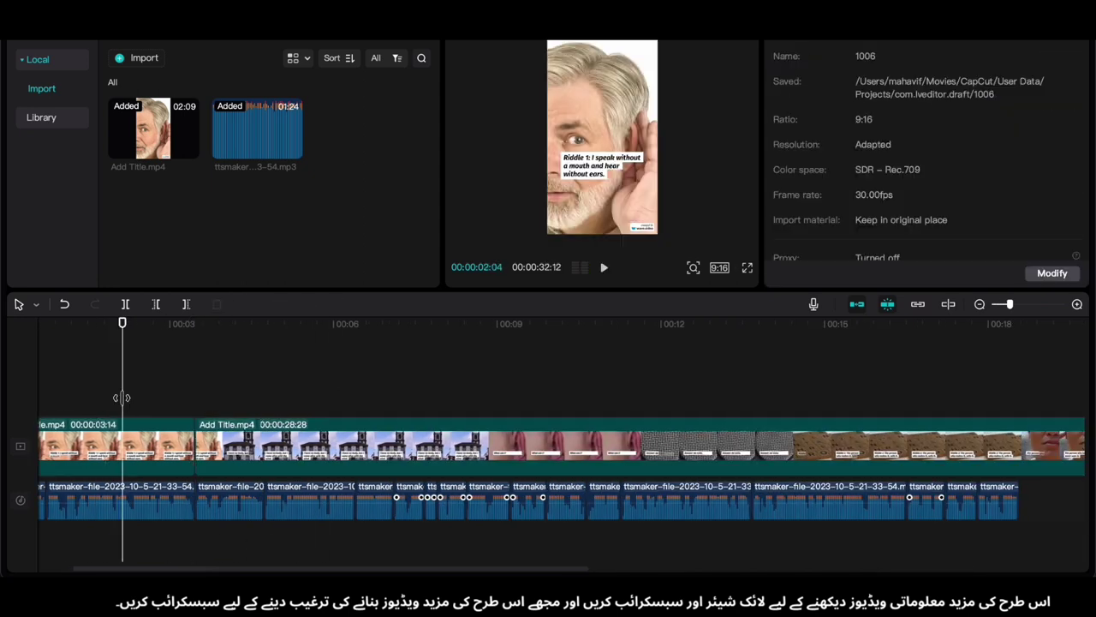
Step: Split the video at the end of the clock tower narration and trim the start of the clip after it
key("space")
left_click(356, 542)
key("super+b")
left_click_drag(356, 460, 465, 459)
left_click(327, 399)
key("space")
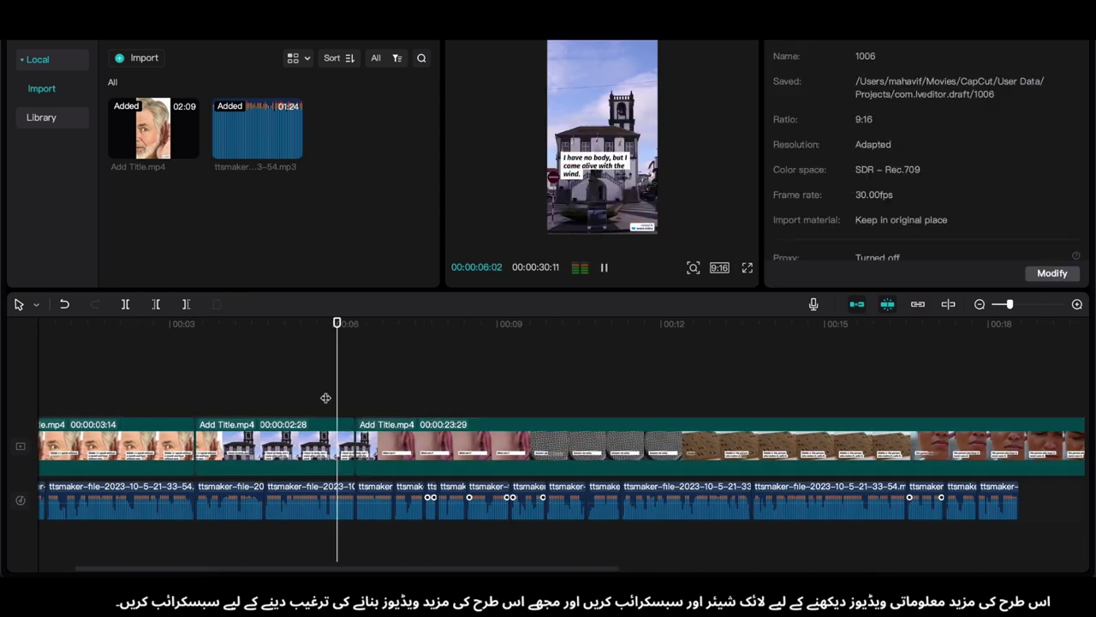
Step: Shift the voice pieces after the first "What am I?" later to leave a pause, and lengthen that scene's video clip
left_click(356, 465)
left_click_drag(407, 546, 1054, 505)
left_click_drag(417, 501, 561, 507)
left_click(403, 460)
key("super+b")
left_click_drag(394, 460, 460, 460)
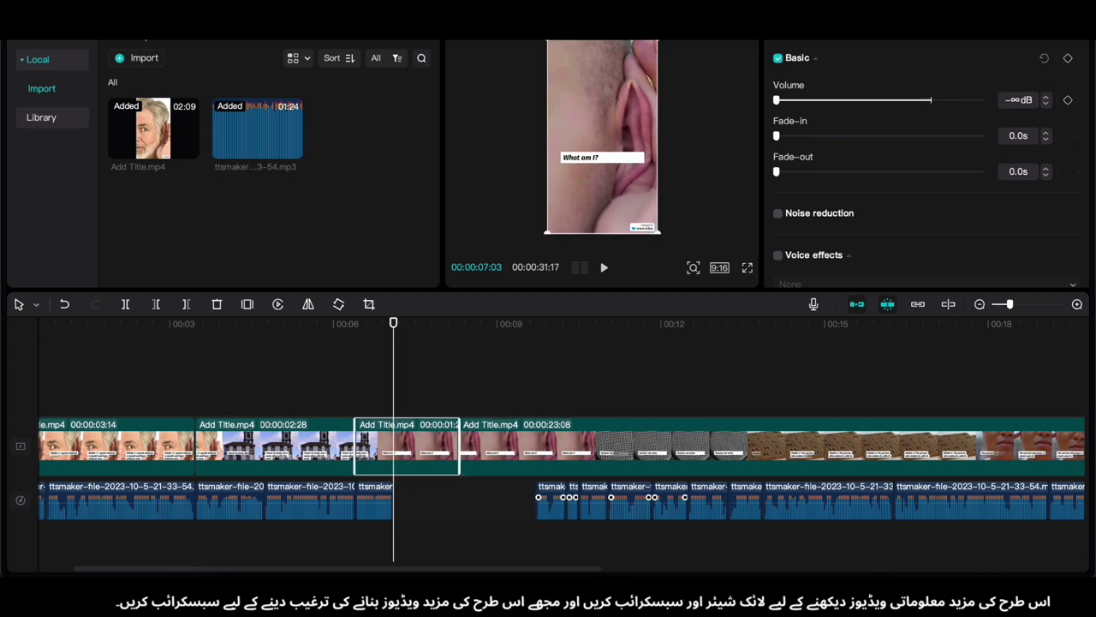
Step: Add the circular 100% progress sticker from the Icons category at 00:00:07:03 over the "What am I?" scene
left_click(137, 29)
scroll(283, 154, "down", 10)
scroll(387, 193, "down", 10)
left_click(241, 145)
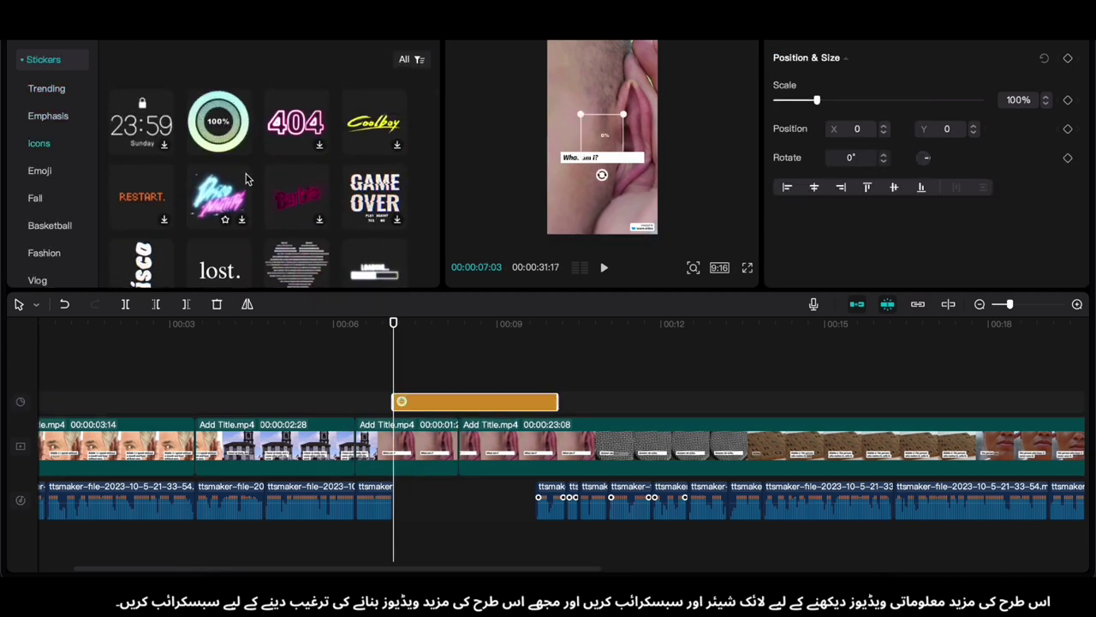
Step: Align the answer narration with the end of the sticker and trim the video so the first answer scene starts there
left_click(364, 403)
left_click(558, 544)
left_click_drag(528, 546, 805, 505)
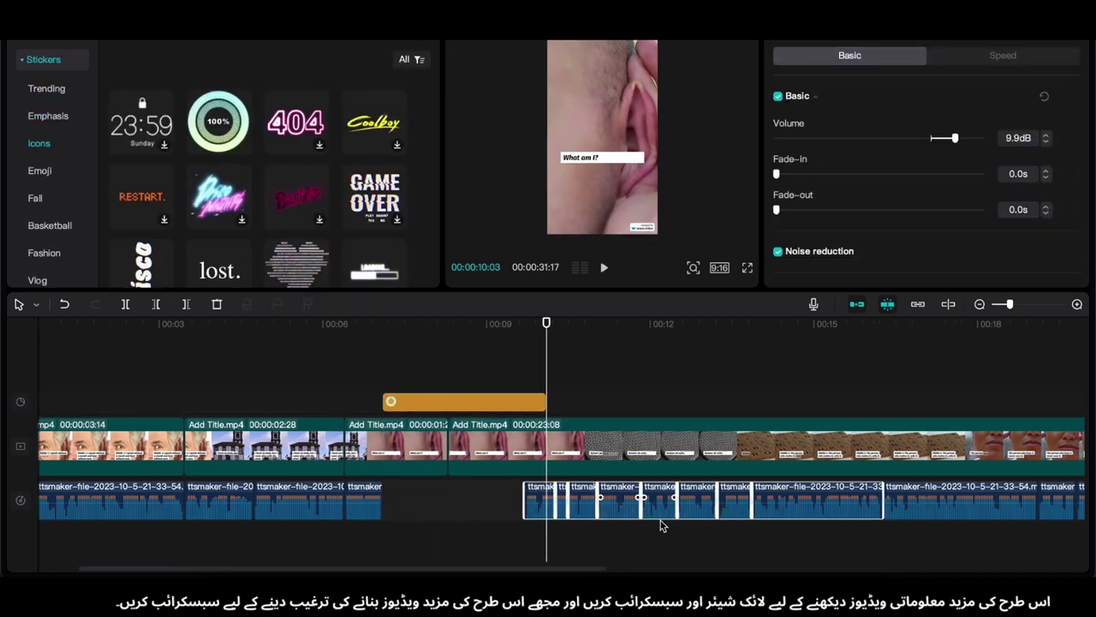
scroll(660, 523, "right", 3)
left_click_drag(394, 496, 420, 497)
key("super+b")
left_click_drag(397, 446, 488, 457)
Step: Split the video at the ends of the first answer and "Riddle 2" phrases, trimming the following clips to the narration
left_click(405, 527)
key("space")
key("super+b")
left_click(410, 529)
scroll(407, 524, "right", 3)
left_click_drag(391, 536, 439, 535)
key("super+b")
left_click_drag(441, 458, 504, 461)
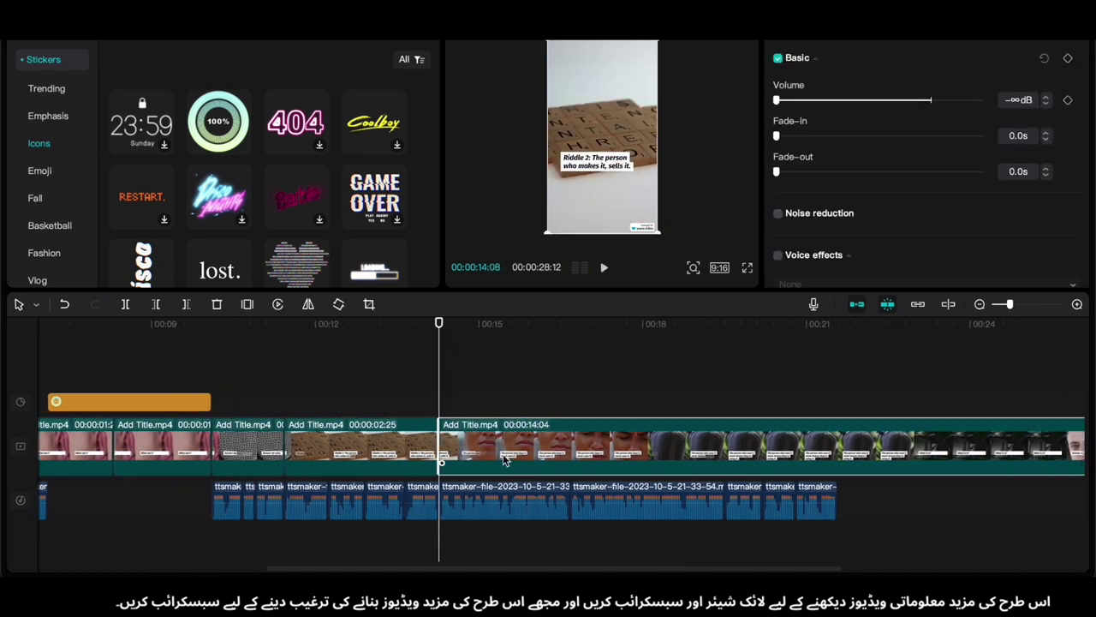
Step: Split the video where the "The person who buys it never uses it." narration ends and trim the next clip's start
left_click(413, 533)
scroll(421, 536, "right", 3)
left_click(418, 538)
key("super+b")
left_click_drag(420, 458, 496, 460)
Step: Split the microphone scene at the end of its narration and trim the following clip to the second "What am I?" scene
left_click(389, 535)
key("space")
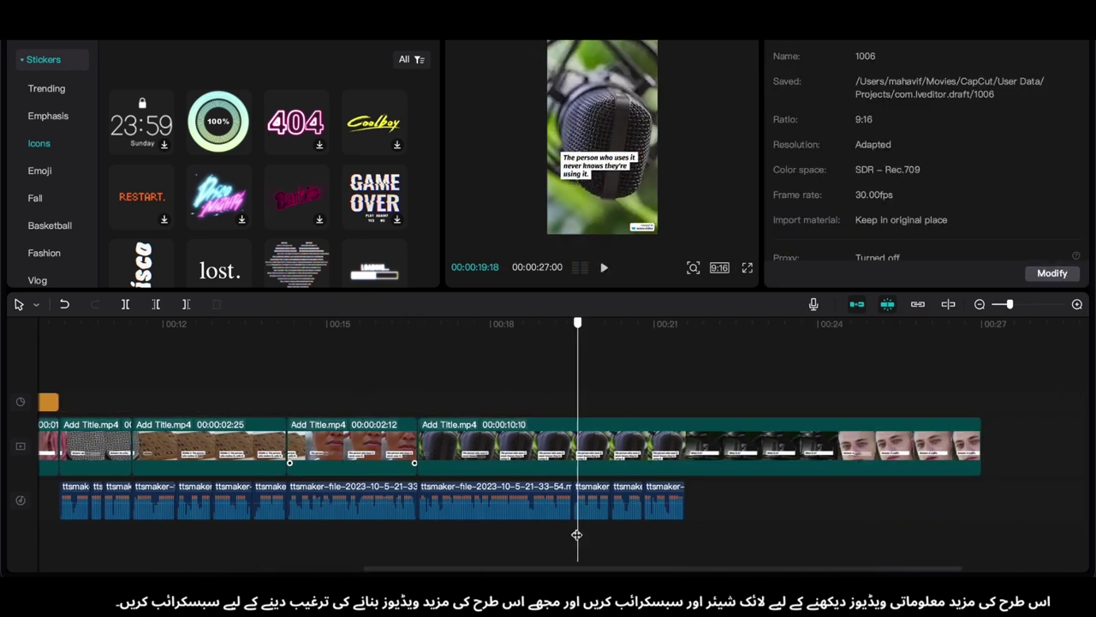
left_click_drag(576, 534, 572, 534)
key("super+b")
left_click_drag(575, 462, 664, 480)
Step: Cut the second "What am I?" clip at the end of its phrase and trim the next clip to the coffin answer
left_click(575, 533)
left_click_drag(575, 532, 610, 532)
key("super+b")
left_click_drag(613, 454, 735, 454)
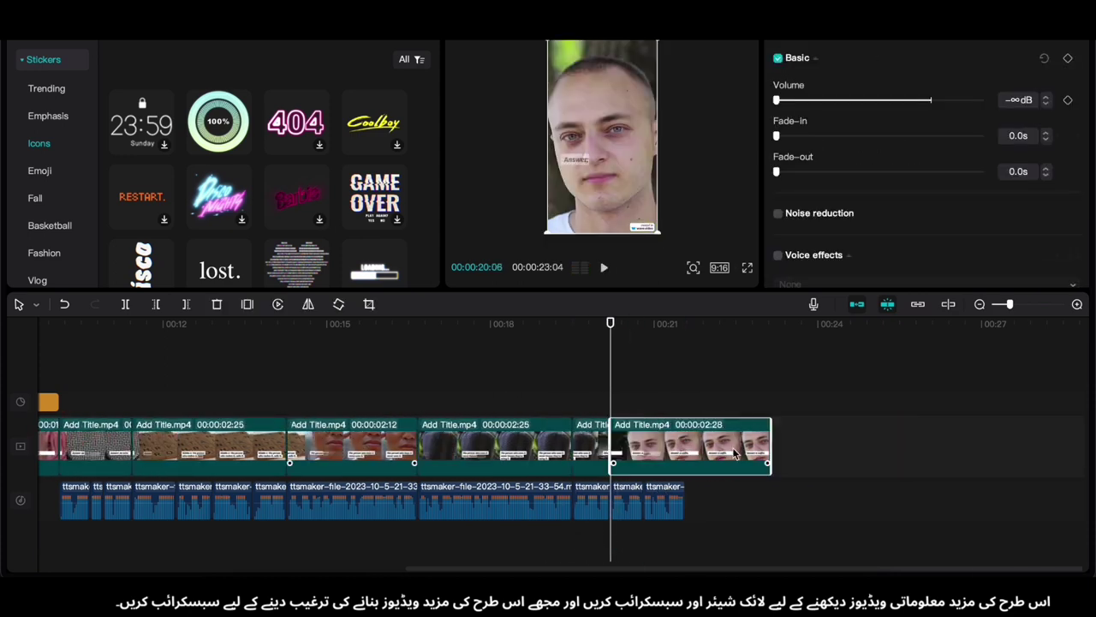
Step: Cut the "Answer: A coffin." clip at the end of the voice-over and delete the leftover video
left_click(693, 537)
key("super+b")
key("BackSpace")
Step: Apply an Out animation to the final "Answer: A coffin." clip
scroll(693, 536, "left", 10)
left_click(172, 454)
left_click(924, 33)
scroll(548, 454, "right", 10)
left_click(735, 454)
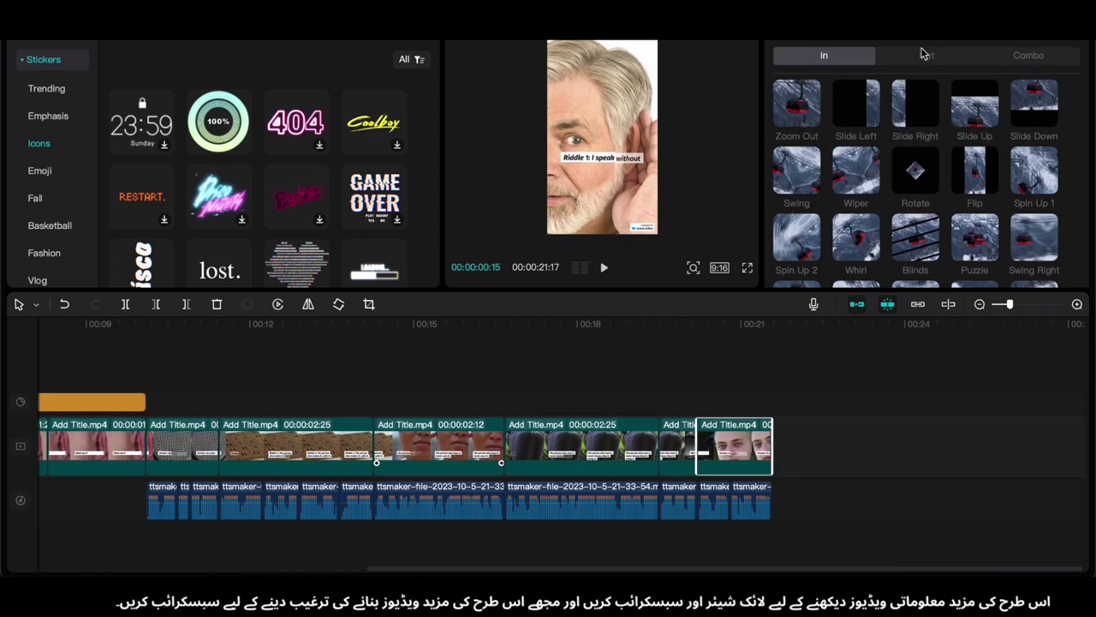
left_click(925, 54)
left_click(857, 170)
Step: Check the edited sequence from its start through the end of the microphone scene
left_click(666, 538)
scroll(22, 546, "down", 5)
left_click(74, 546)
scroll(752, 546, "up", 5)
scroll(751, 546, "right", 10)
left_click(850, 541)
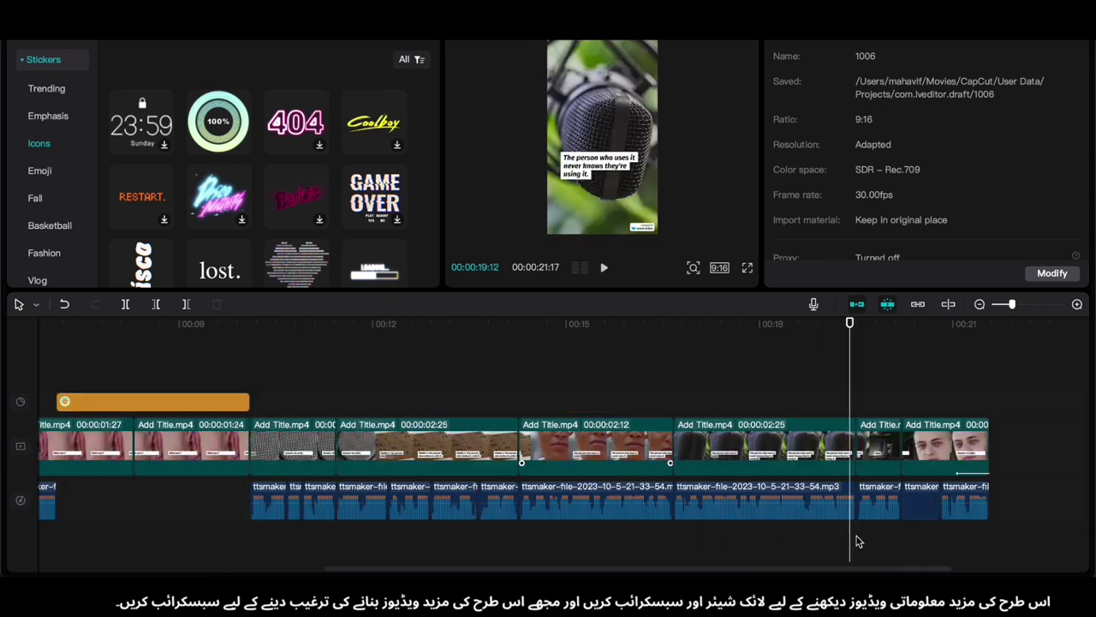
Step: Shift the coffin answer's voice-over later and extend the "What is it?" clip to 00:00:02:25
left_click(903, 542)
left_click(967, 504)
left_click_drag(1005, 503, 921, 505)
scroll(921, 505, "right", 5)
left_click_drag(707, 503, 788, 504)
left_click(632, 456)
left_click_drag(682, 458, 821, 454)
Step: Move the answer voice-over segments together so they line up with the "Answer: A coffin." clip
left_click(889, 398)
left_click(843, 540)
left_click_drag(760, 539, 826, 504)
left_click_drag(784, 504, 842, 504)
Step: Place a copy of the first riddle's countdown sticker where the "What is it?" voice-over ends
scroll(357, 399, "left", 10)
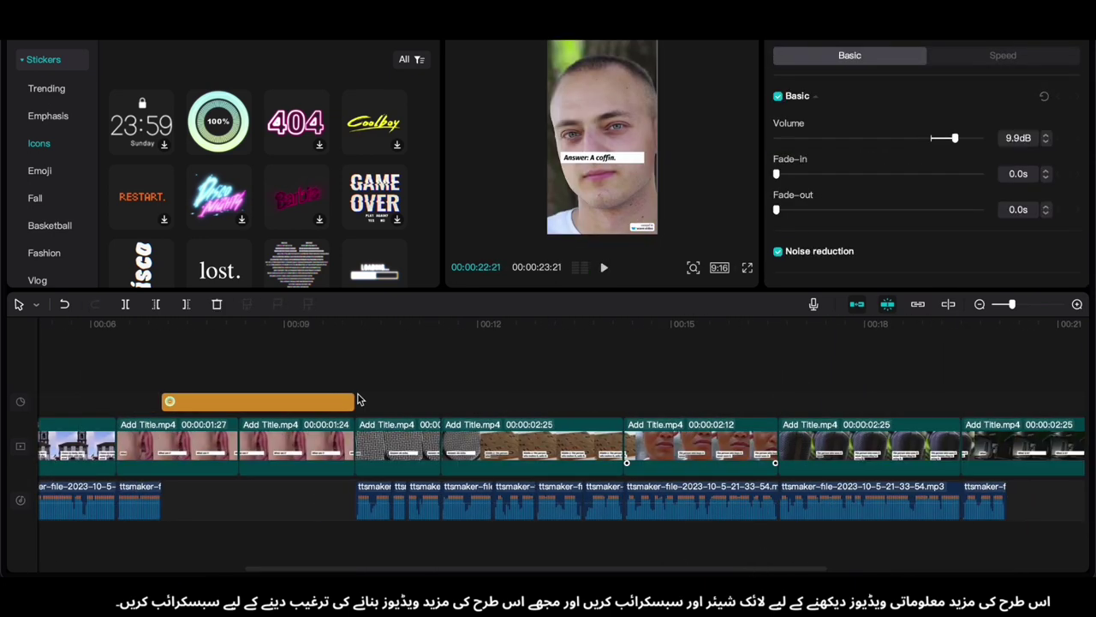
scroll(358, 399, "right", 10)
left_click(563, 392)
left_click_drag(563, 393, 598, 393)
Step: Split the "What is it?" clip at the second countdown sticker's start and lengthen its first part to match the sticker's end
key("super+b")
left_click_drag(599, 449, 655, 450)
left_click(242, 145)
left_click(754, 377)
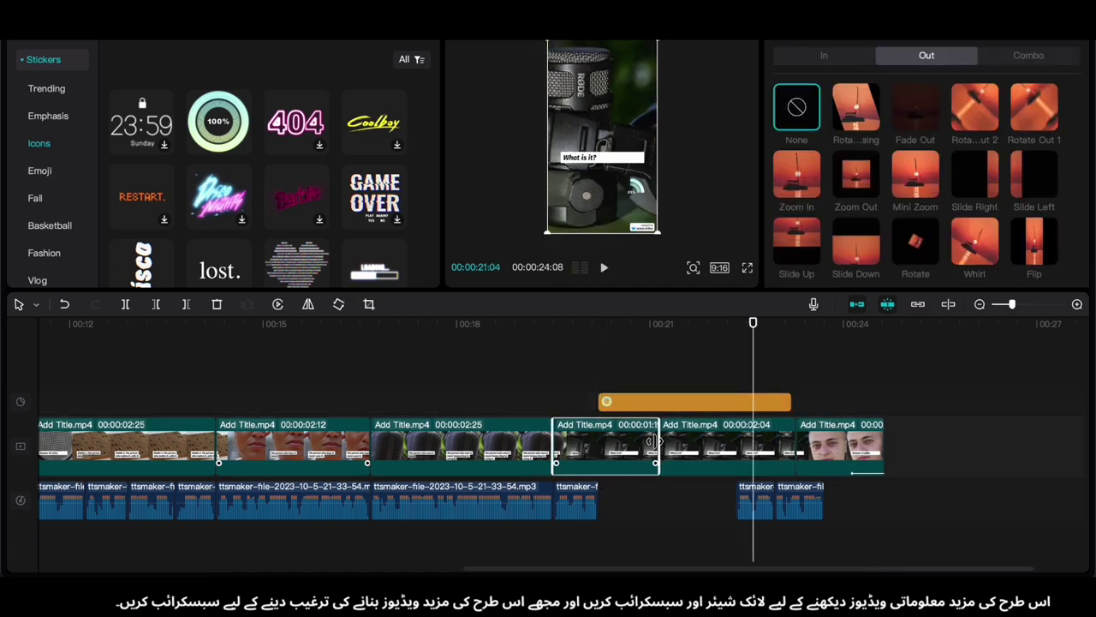
left_click(793, 395)
left_click(794, 396)
Step: Move both answer voice-over segments to the start of the "Answer: A coffin." clip after the second countdown
scroll(794, 396, "right", 2)
left_click_drag(721, 540, 780, 504)
left_click_drag(728, 504, 781, 503)
Step: Play the ending from the "What is it?" scene through the coffin answer and export the finished video
scroll(659, 514, "left", 5)
left_click(659, 536)
key("space")
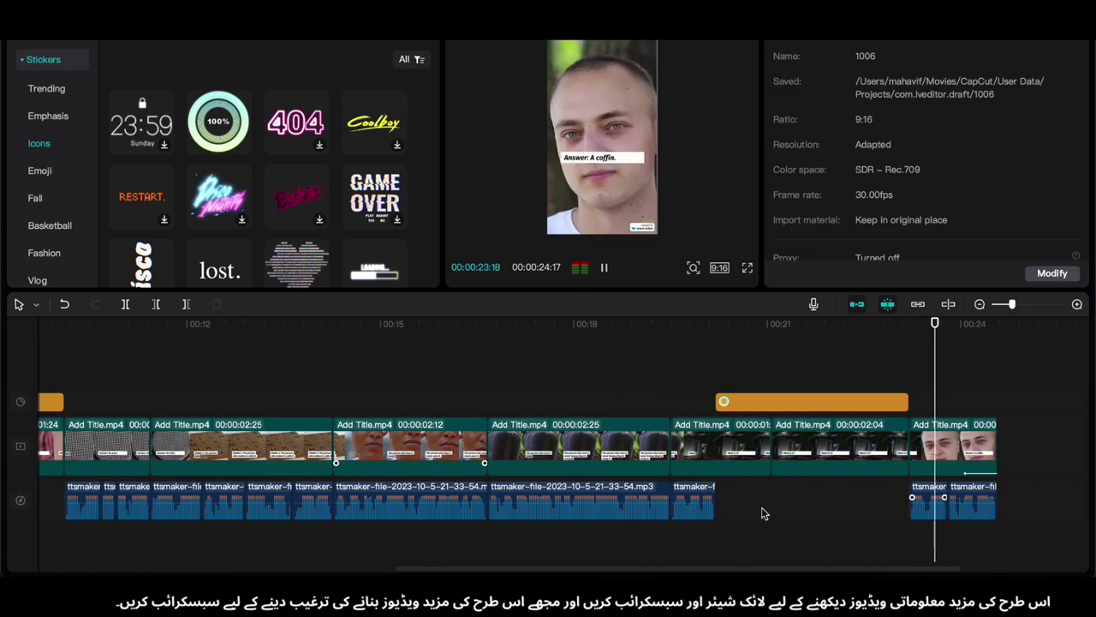
key("super+e")
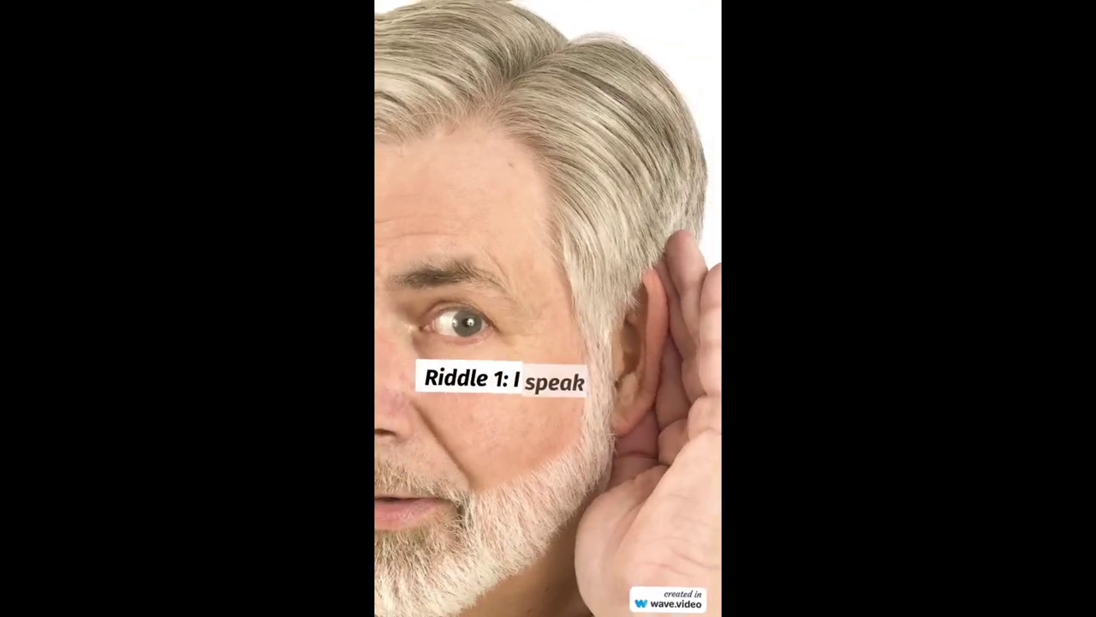